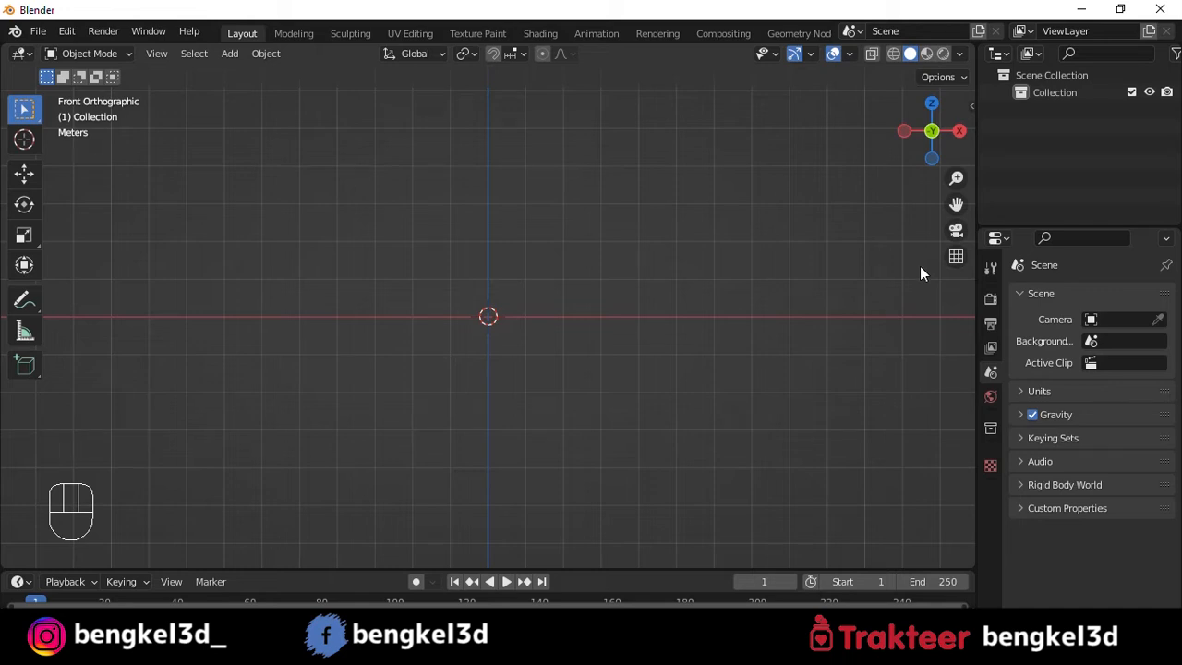
key(n)
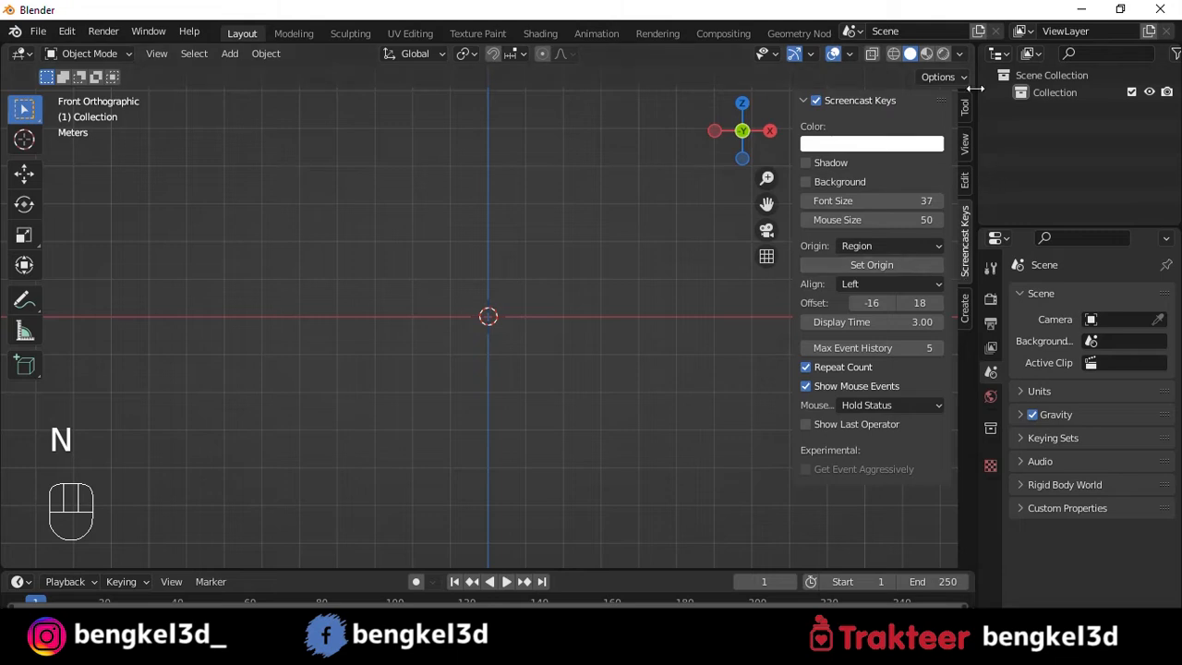
click(965, 143)
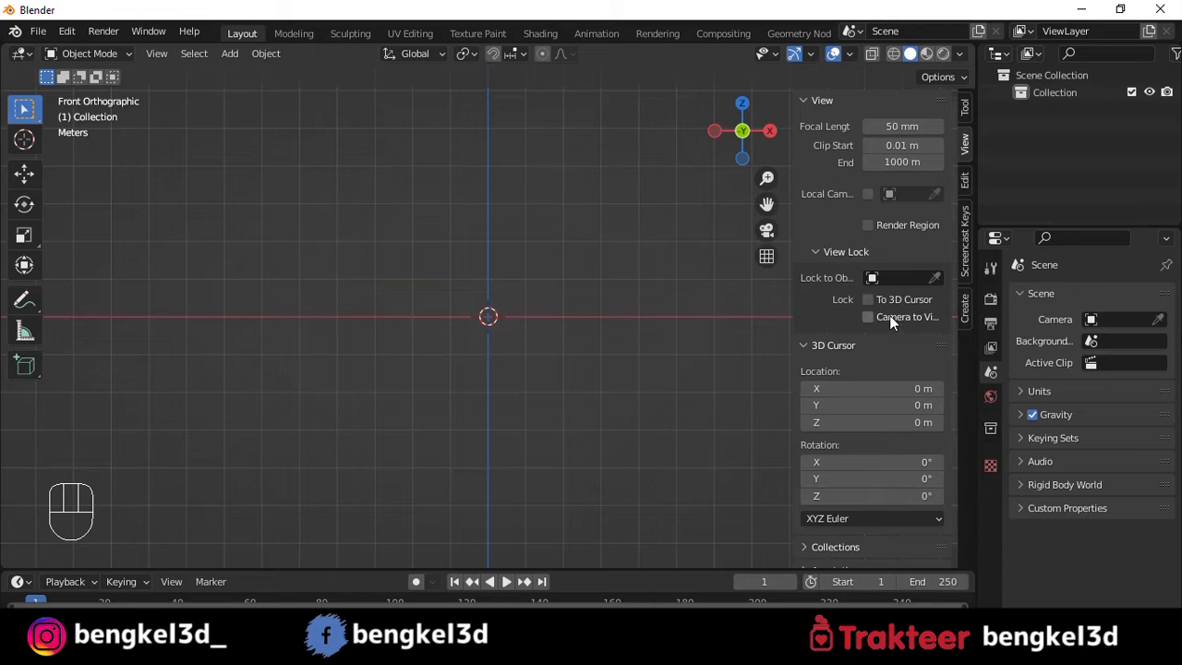
right_click(867, 316)
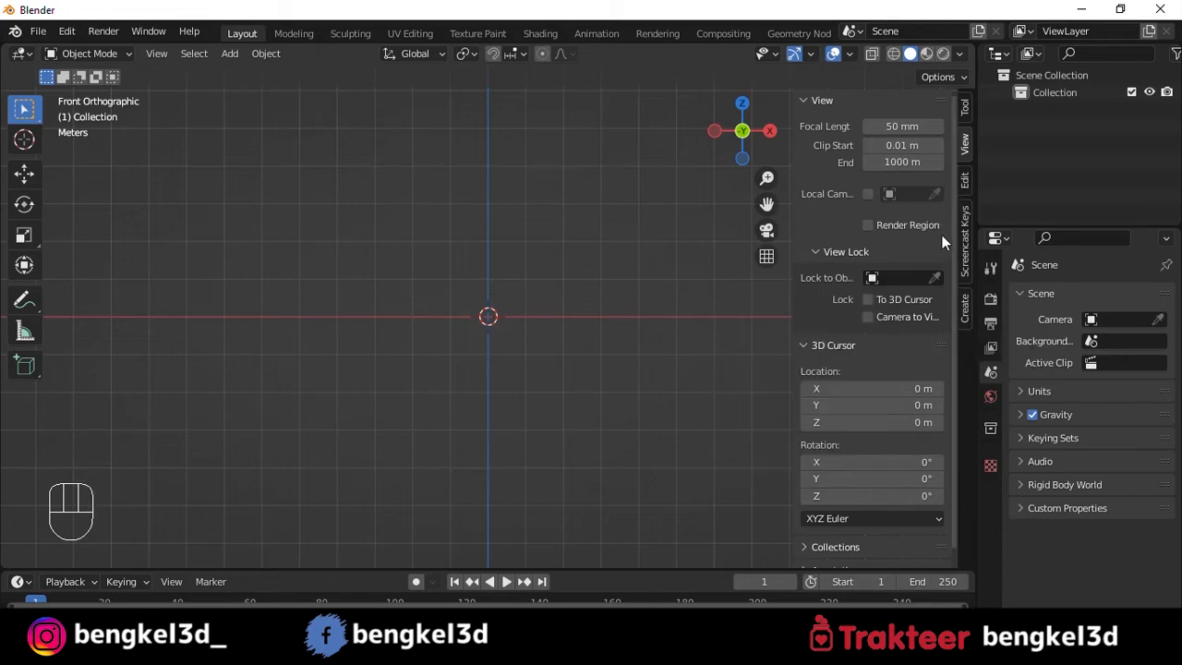
key(n)
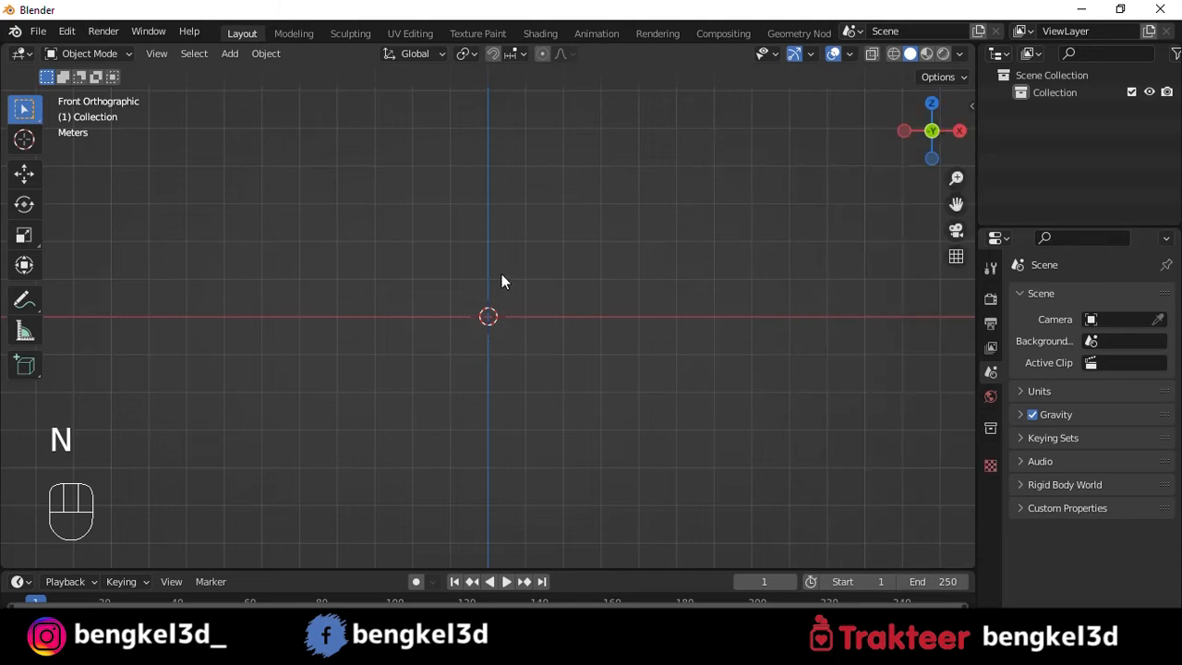
- Add a cube mesh at the scene origin
key(q)
key(shift+a)
mouse_move(491, 245)
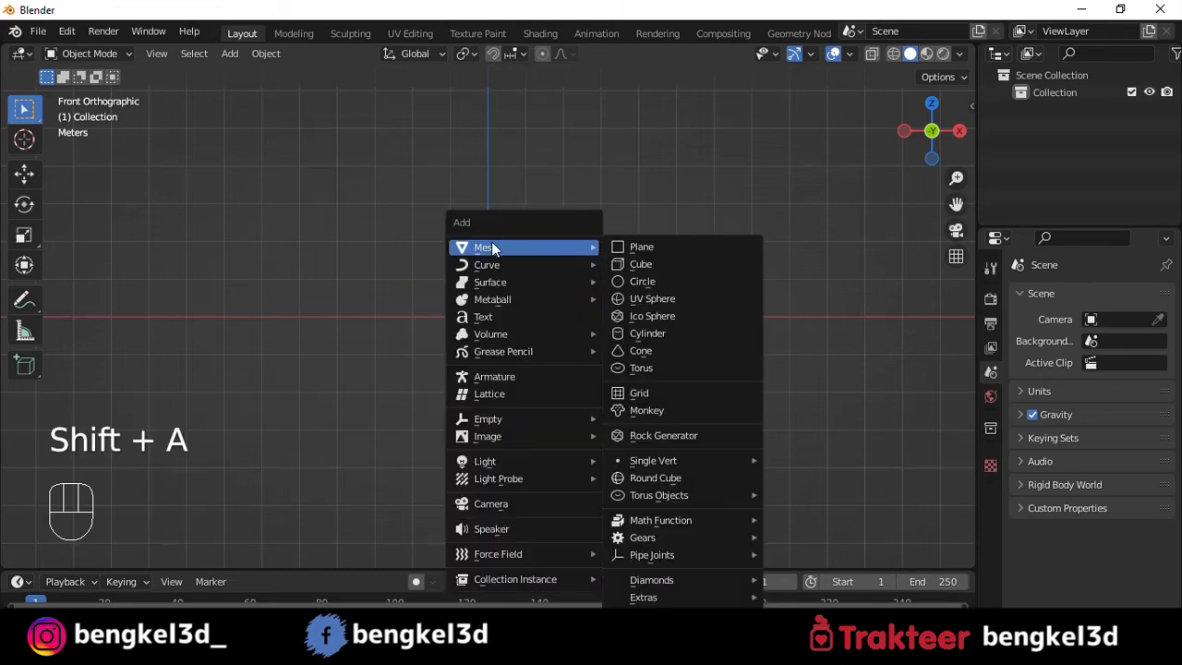
click(640, 264)
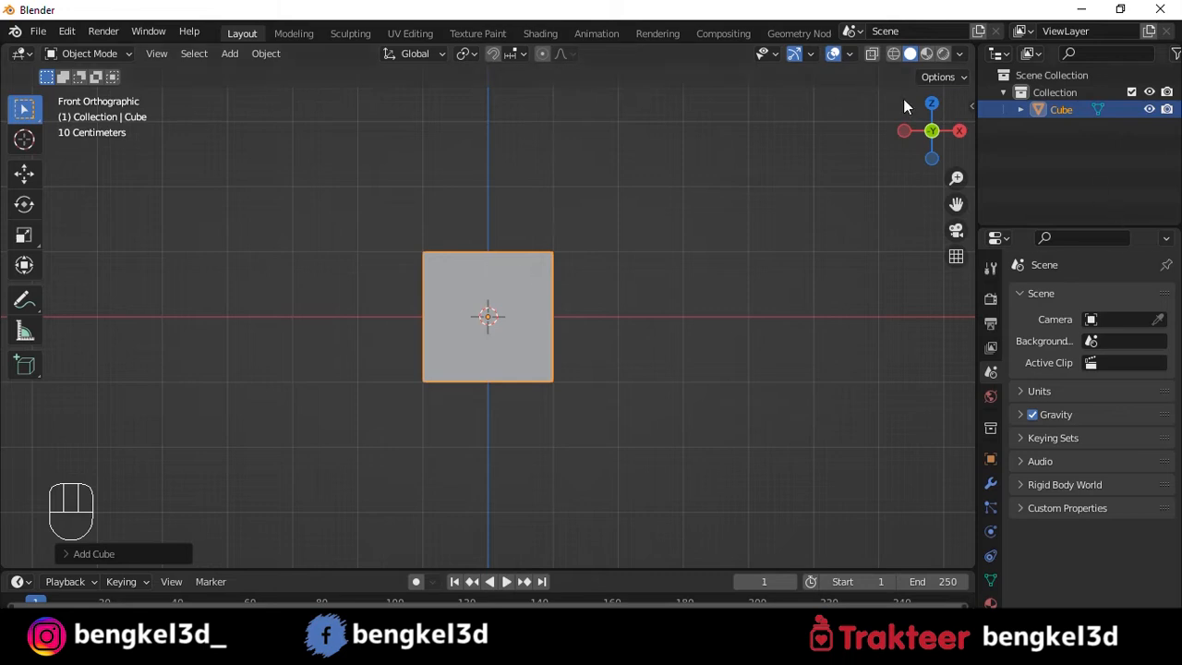
- Enable the Move, Rotate and Scale object gizmos in the viewport
click(811, 53)
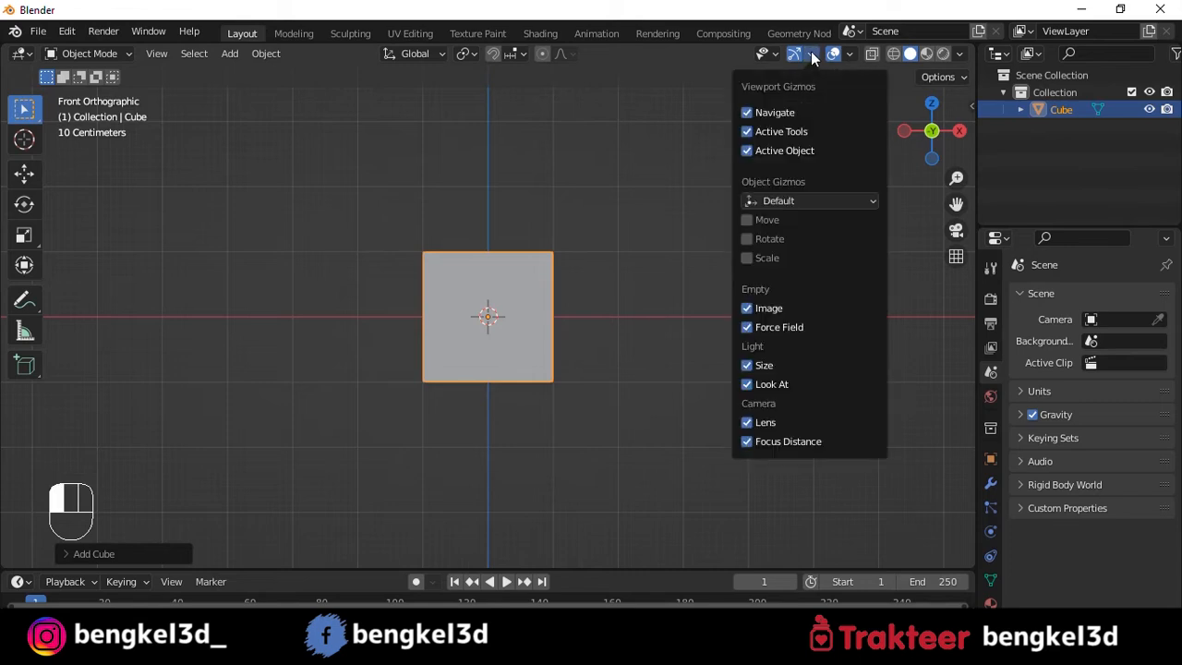
click(748, 220)
click(750, 240)
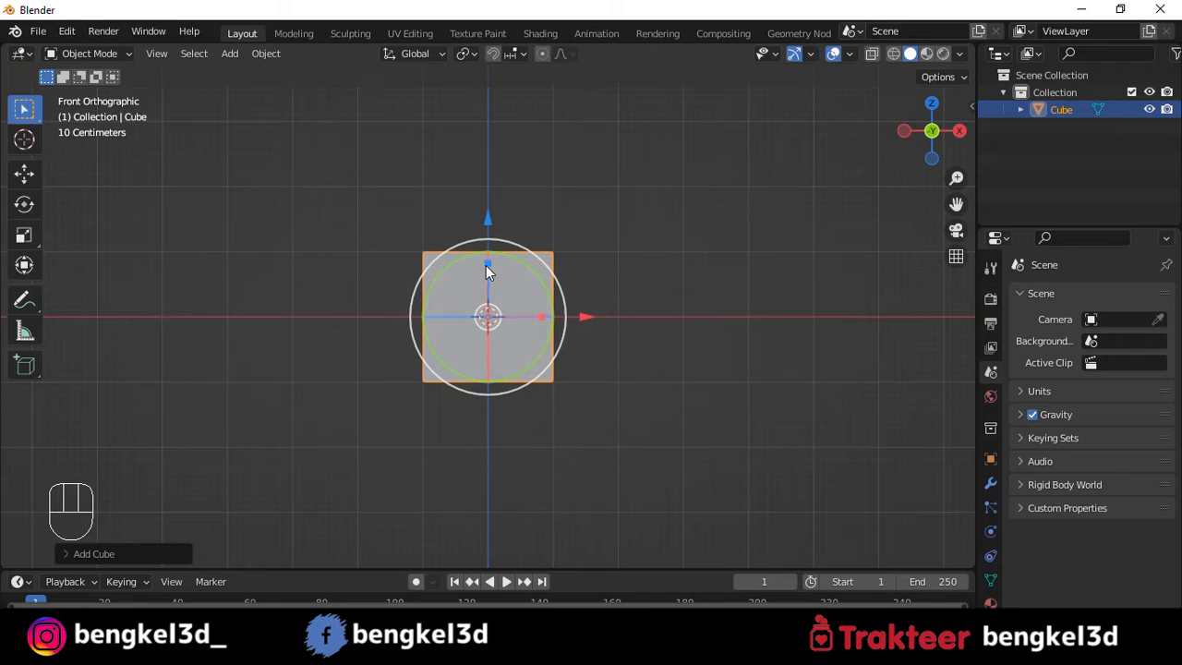
- Scale the cube into a thin rectangular slab, flattened along Z and stretched along X
drag(486, 264, 597, 316)
drag(488, 222, 508, 158)
key(ctrl+z)
middle_drag(532, 217, 516, 318)
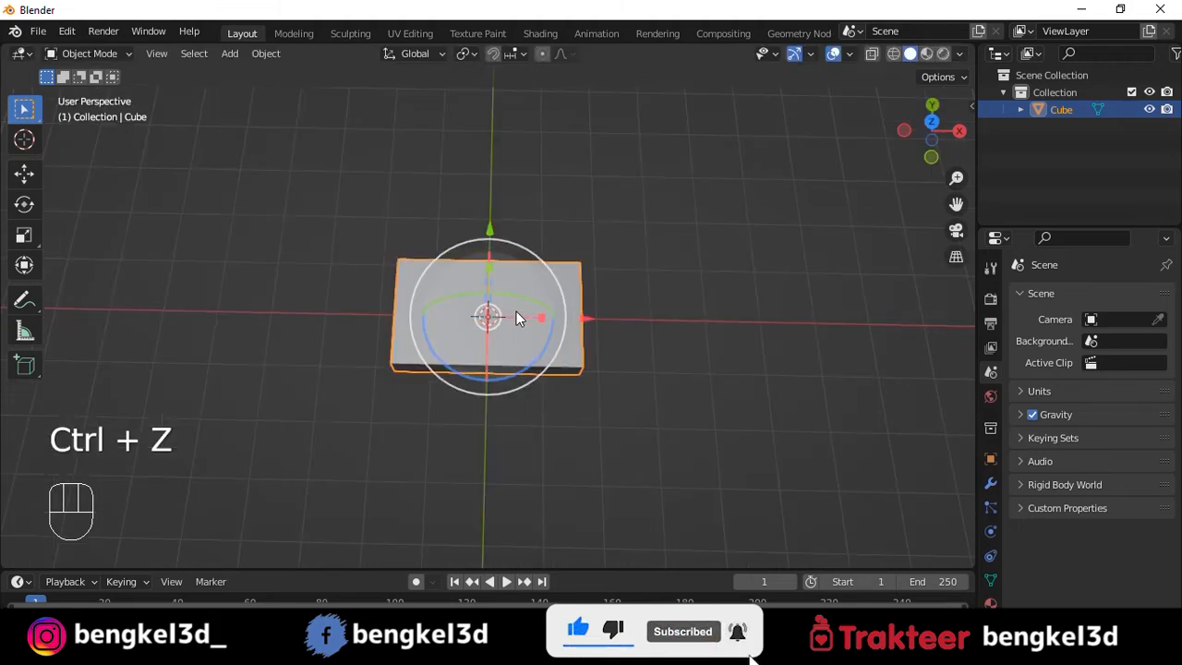
key(grave)
click(515, 221)
drag(542, 318, 573, 317)
drag(487, 263, 488, 224)
middle_drag(546, 340, 627, 210)
middle_drag(578, 297, 586, 255)
middle_drag(522, 307, 518, 314)
- Subdivide the slab's whole mesh with 90 cuts and return to Object Mode
key(Tab)
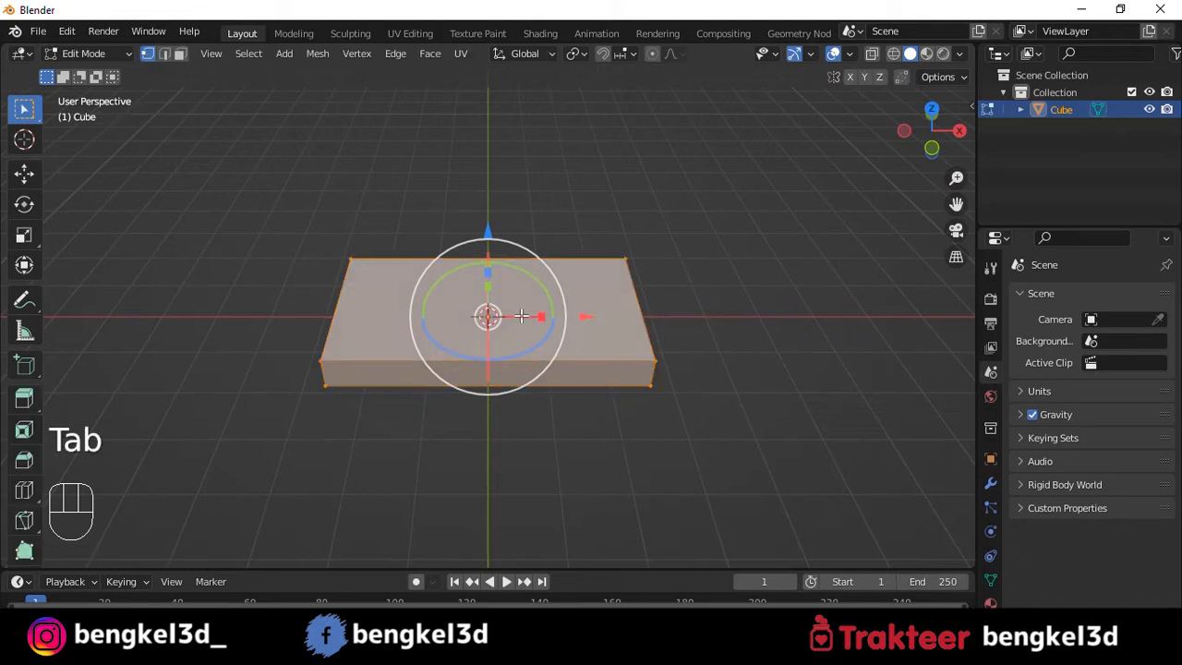
right_click(525, 261)
click(442, 239)
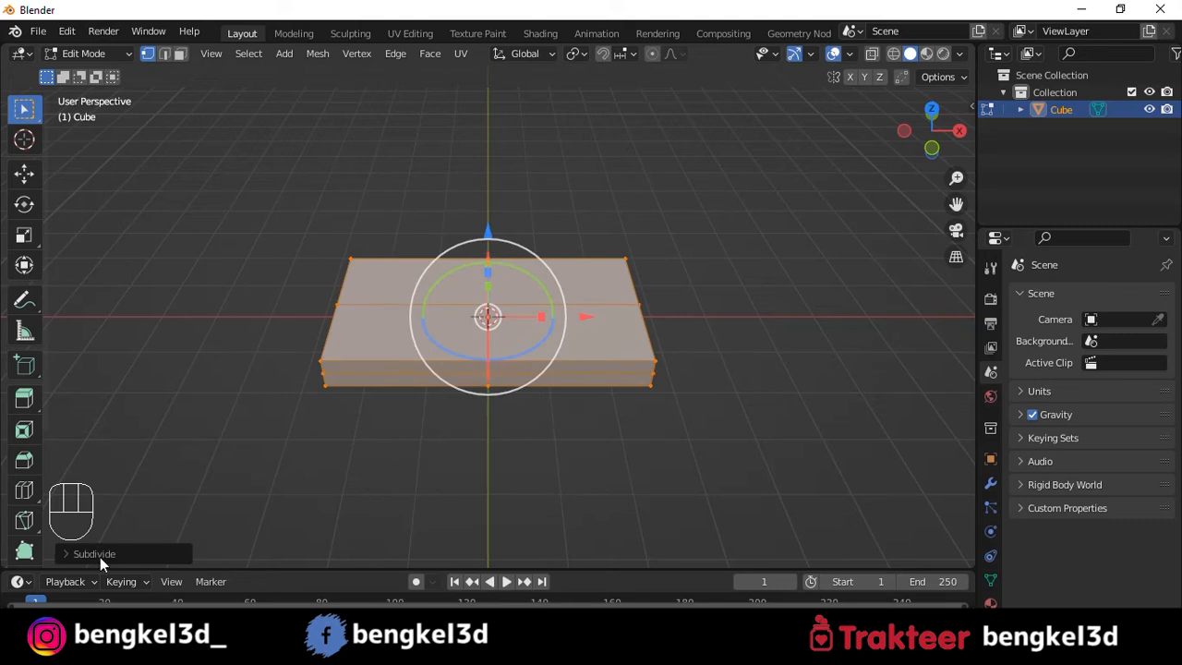
click(93, 554)
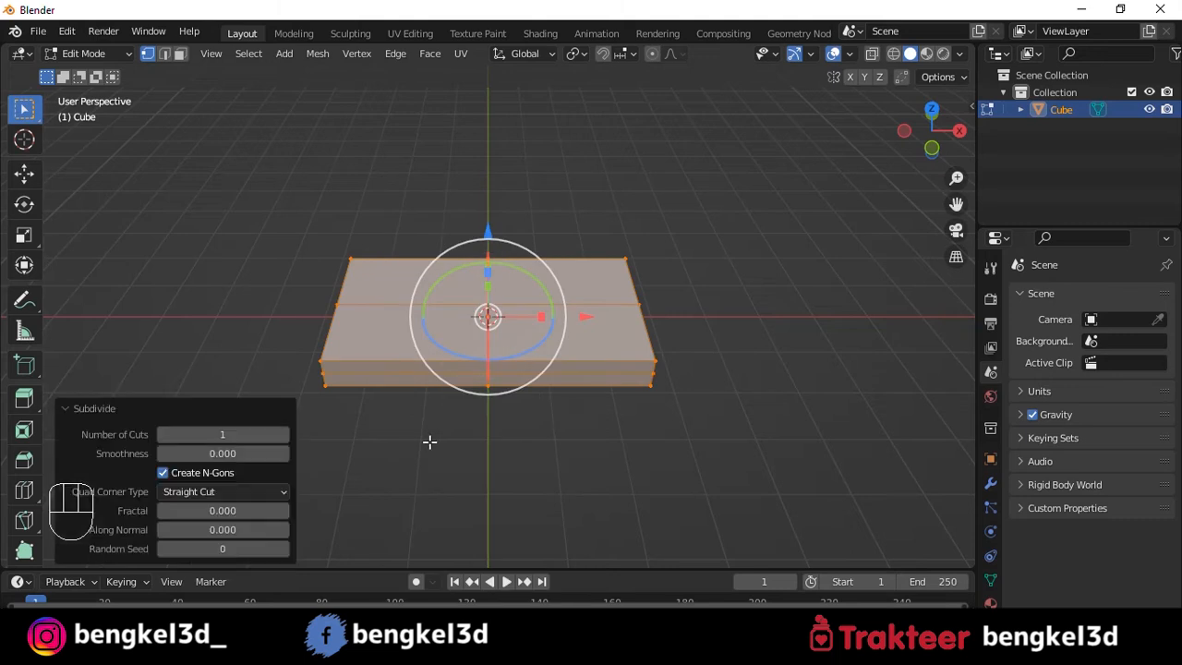
click(229, 431)
text(90)
key(Return)
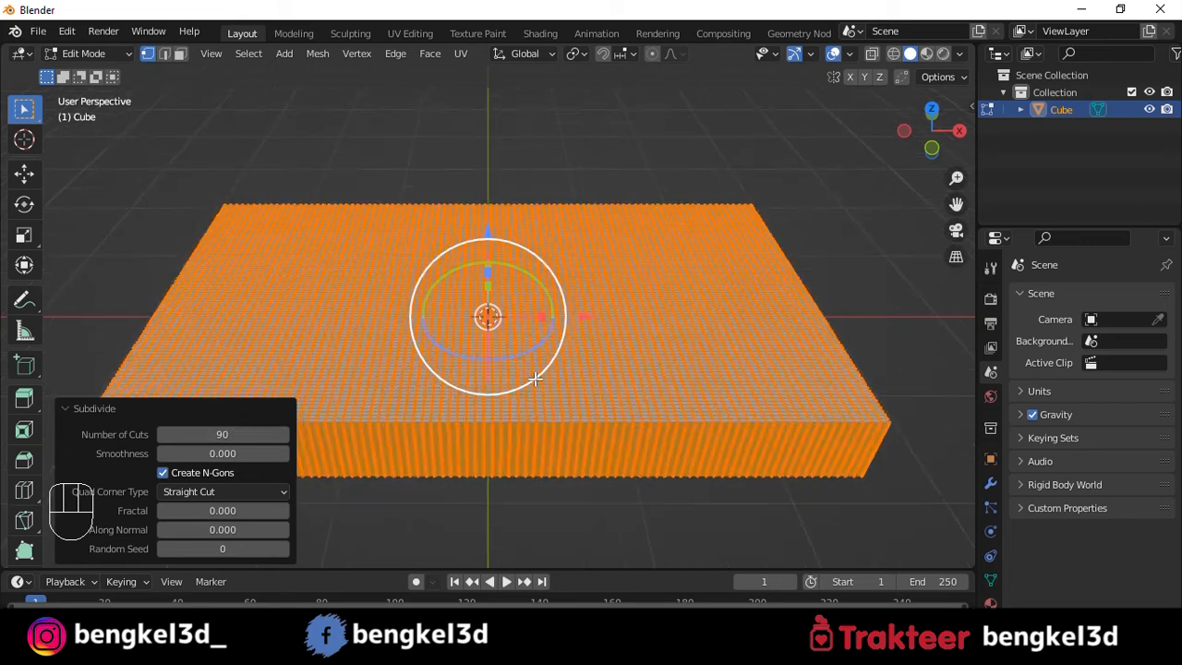
alt+drag(535, 379, 560, 325)
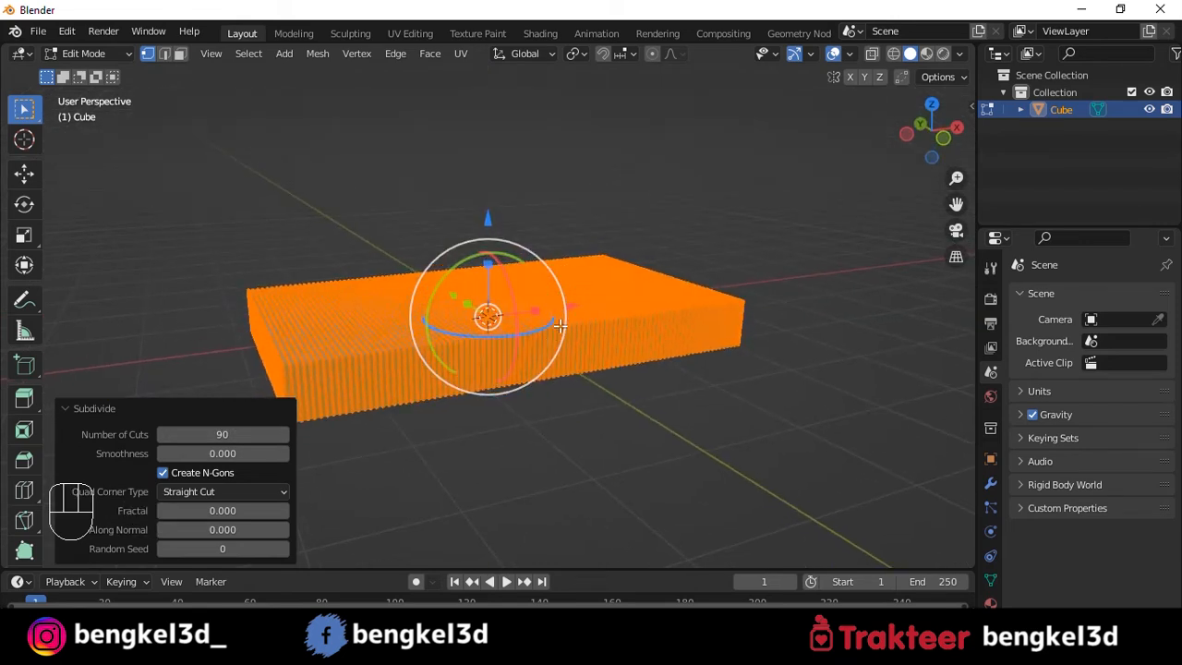
key(Tab)
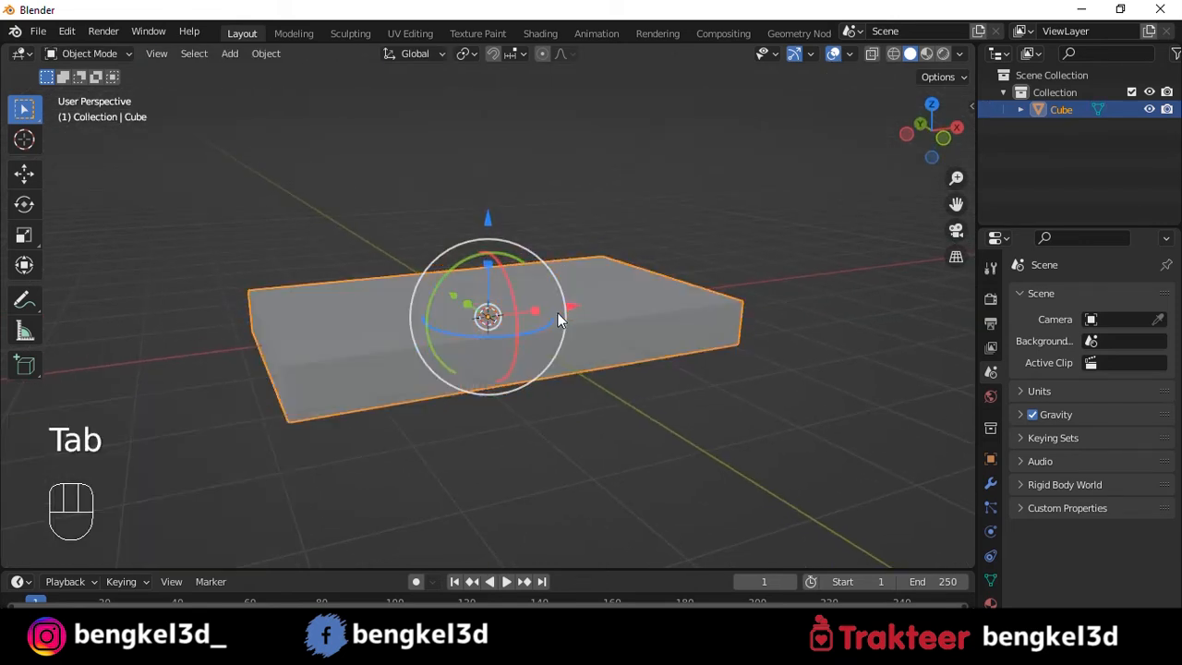
- Add Cloth physics to the slab and enable Pressure with a value of 7
click(988, 532)
click(1096, 335)
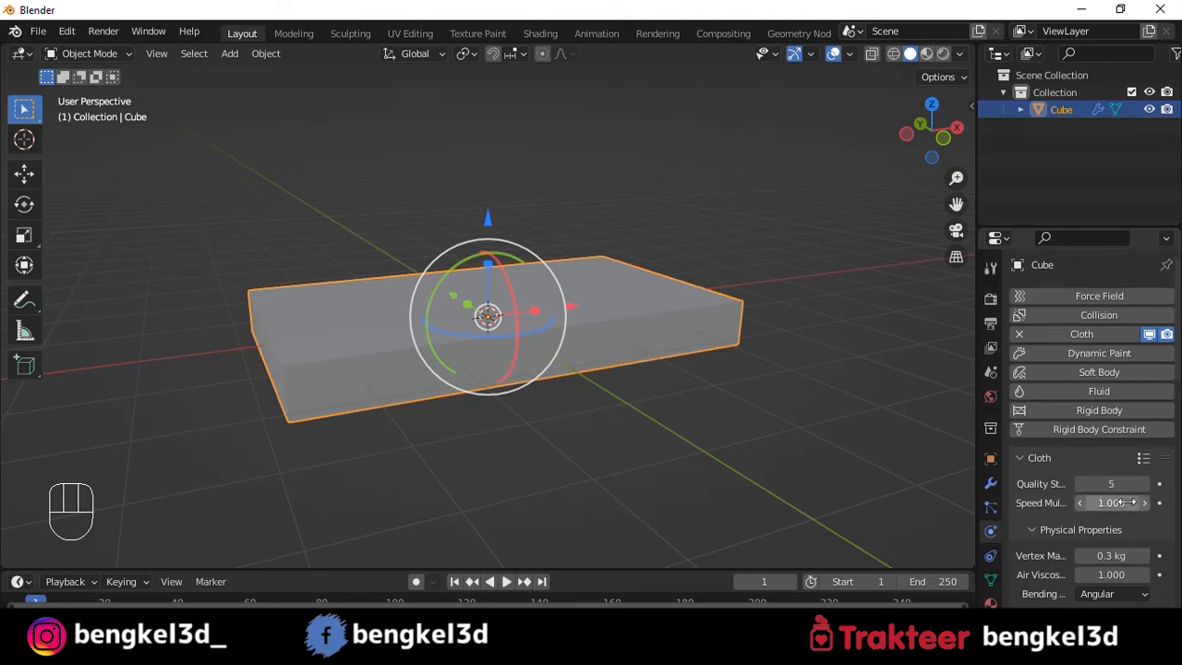
scroll(1044, 517, down, 12)
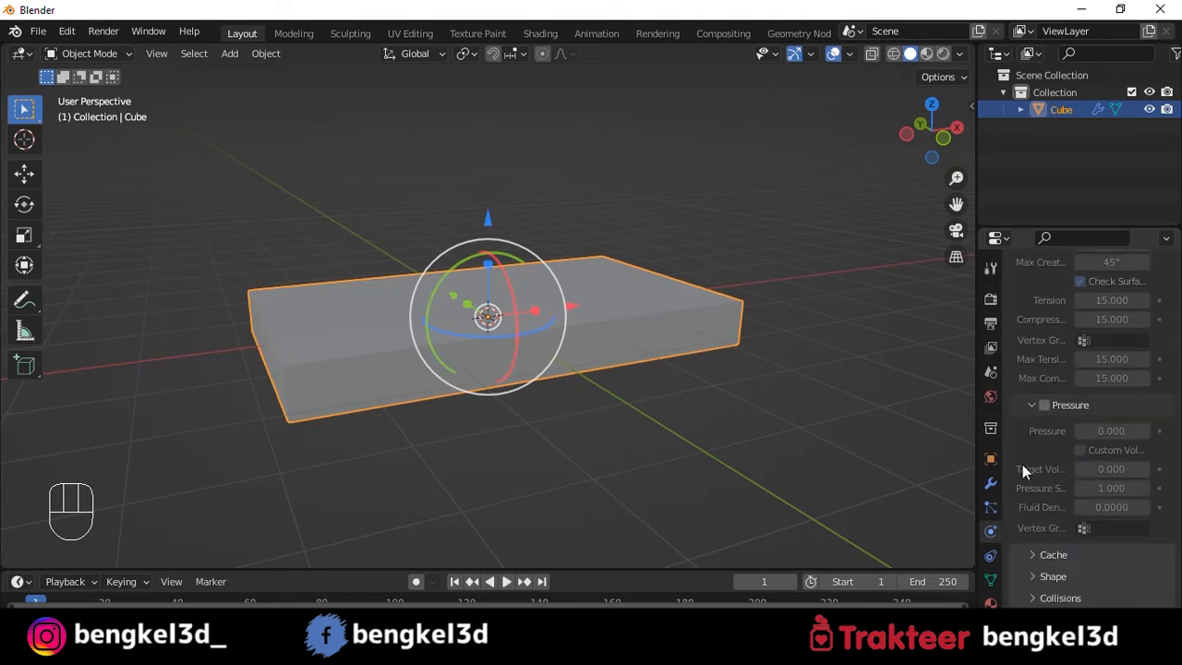
click(1045, 405)
click(1117, 431)
text(7)
key(Return)
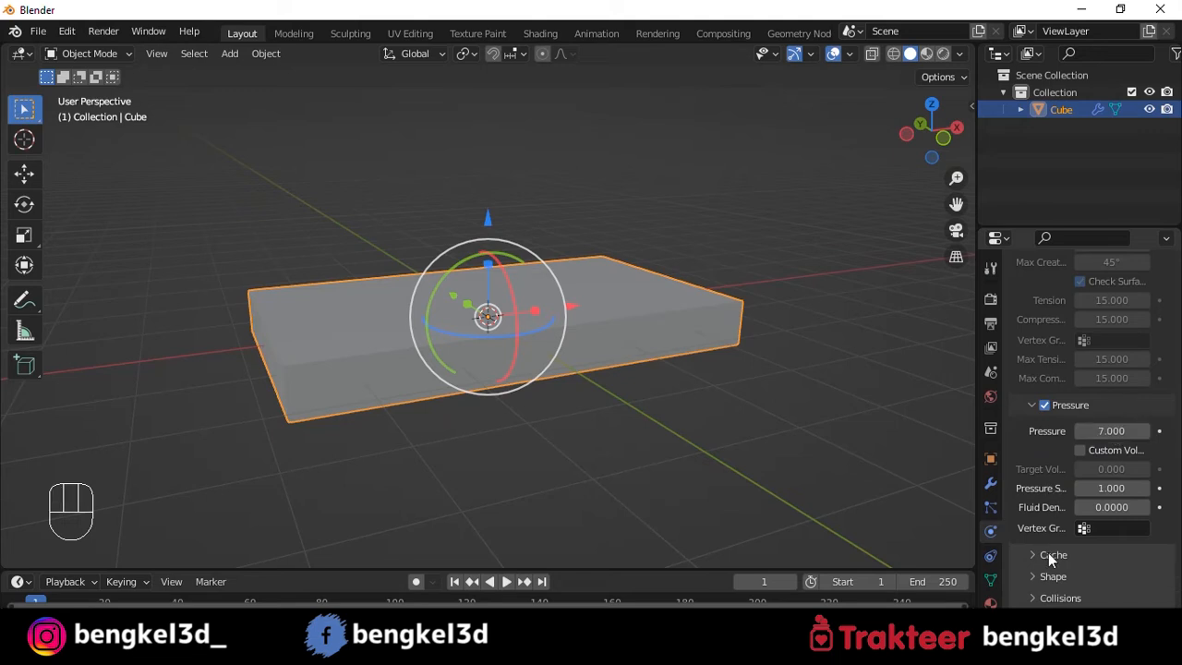
- Set the cloth's Gravity field weight to 0
scroll(1050, 551, down, 1)
click(1068, 600)
scroll(1064, 551, down, 4)
click(1111, 476)
drag(1111, 475, 1071, 473)
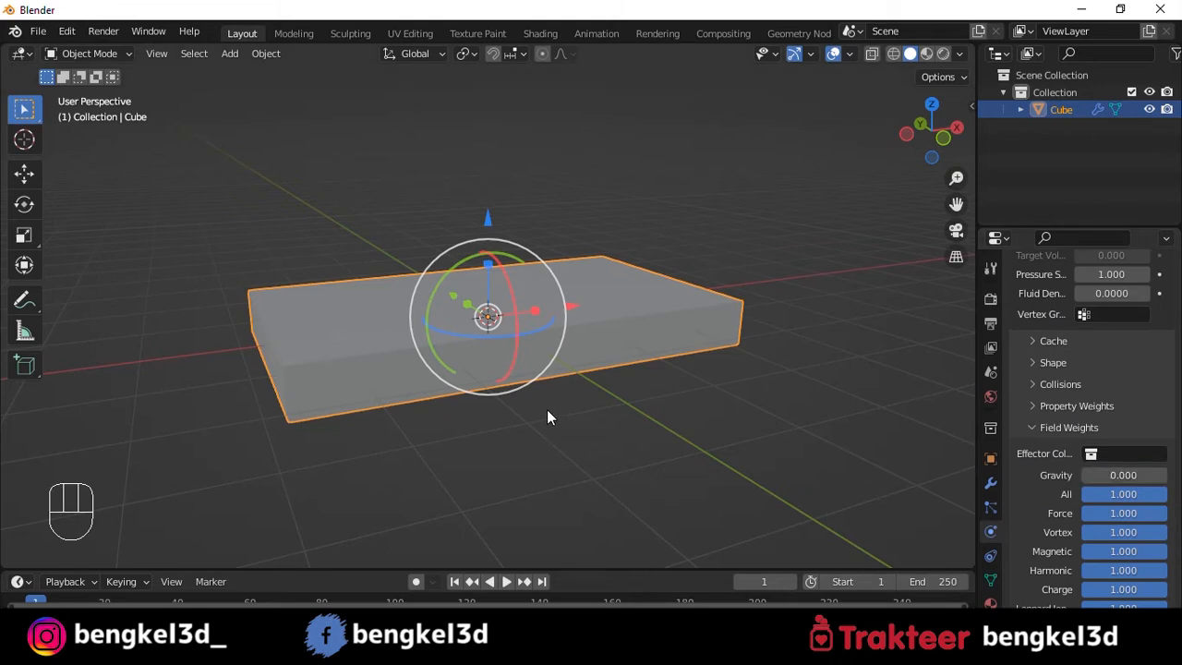
- Play the cloth simulation to frame 40, pausing along the way to inspect the inflating slab
key(space)
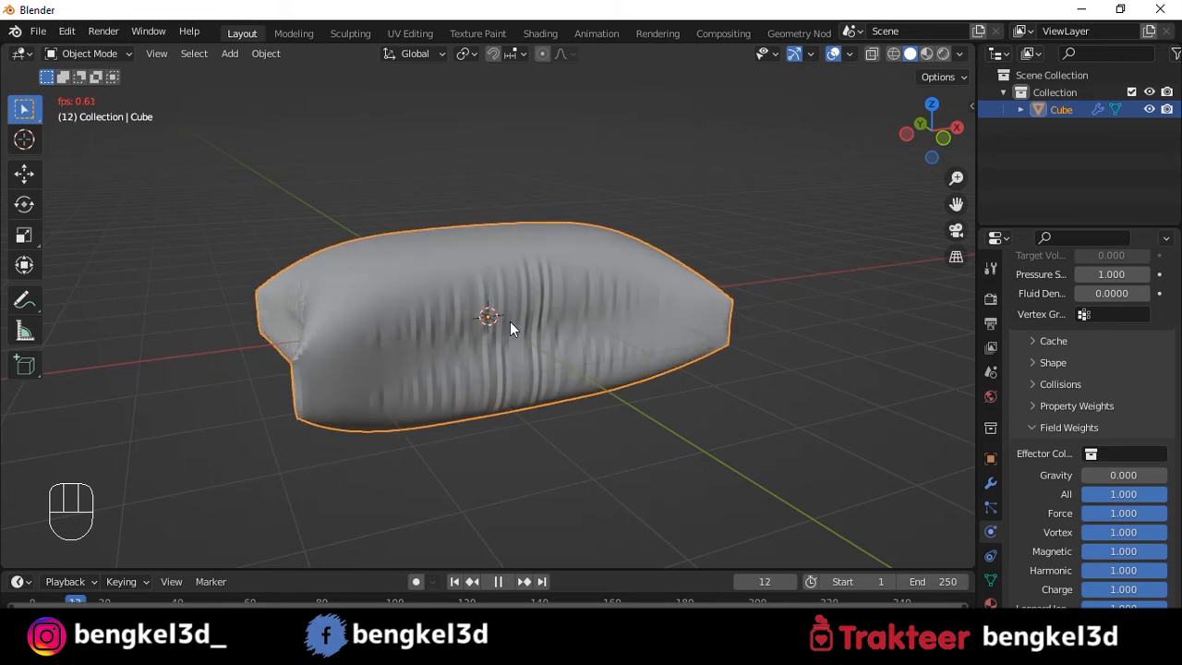
key(space)
alt+drag(505, 323, 454, 352)
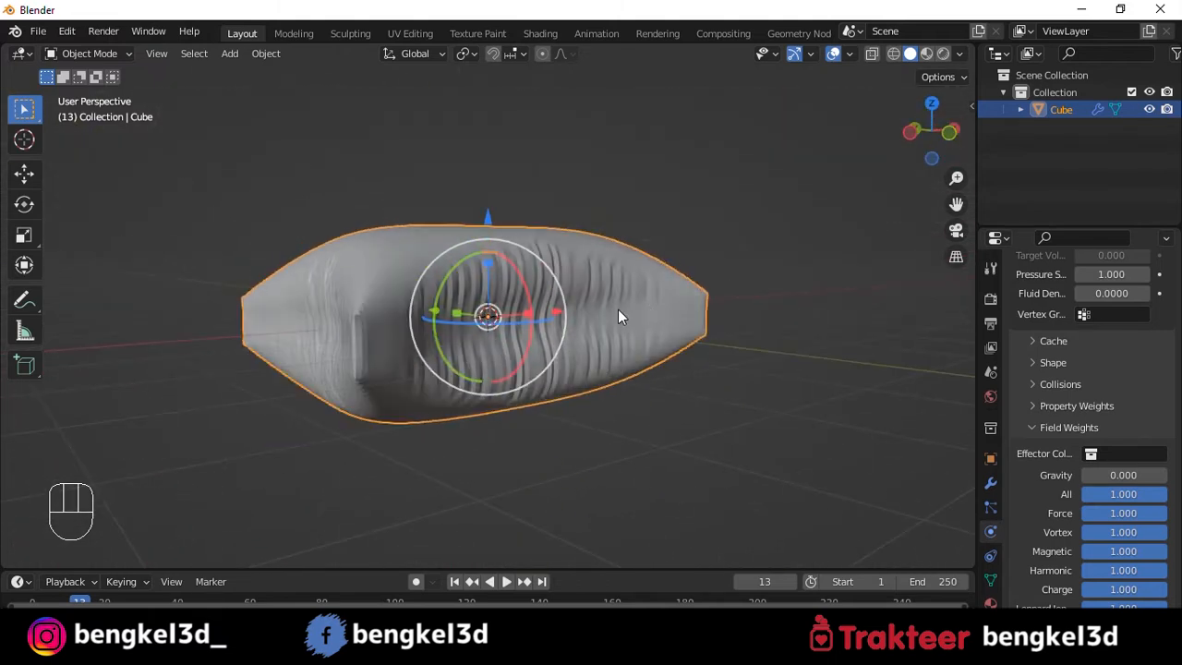
key(space)
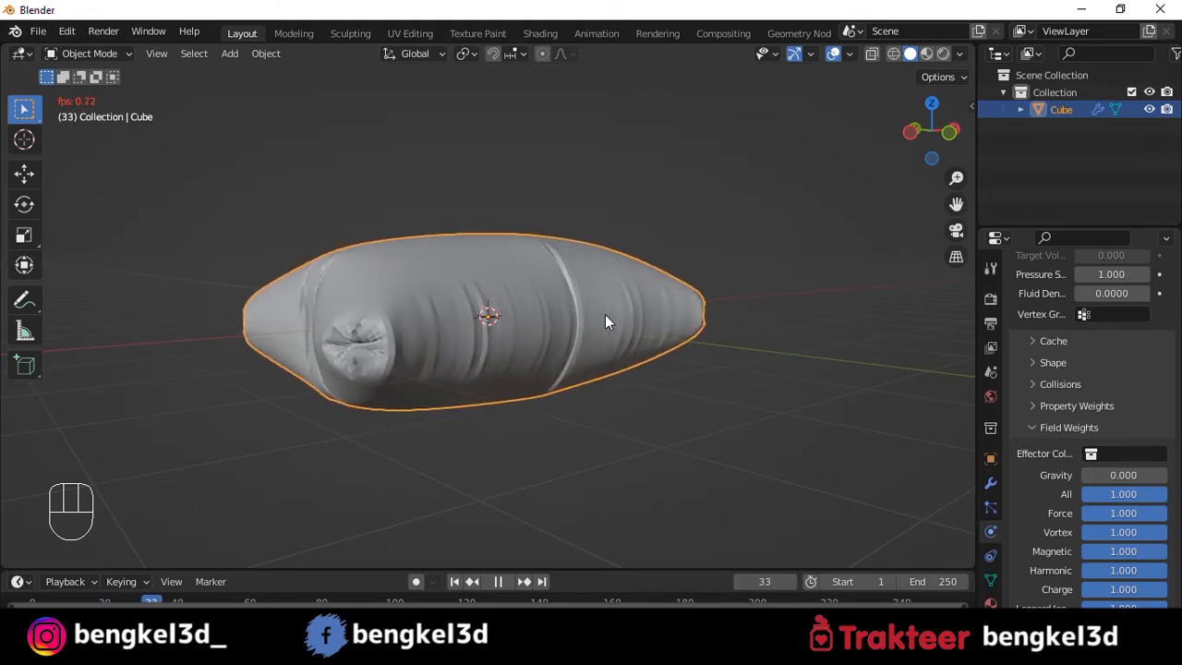
key(space)
alt+middle_drag(608, 315, 564, 316)
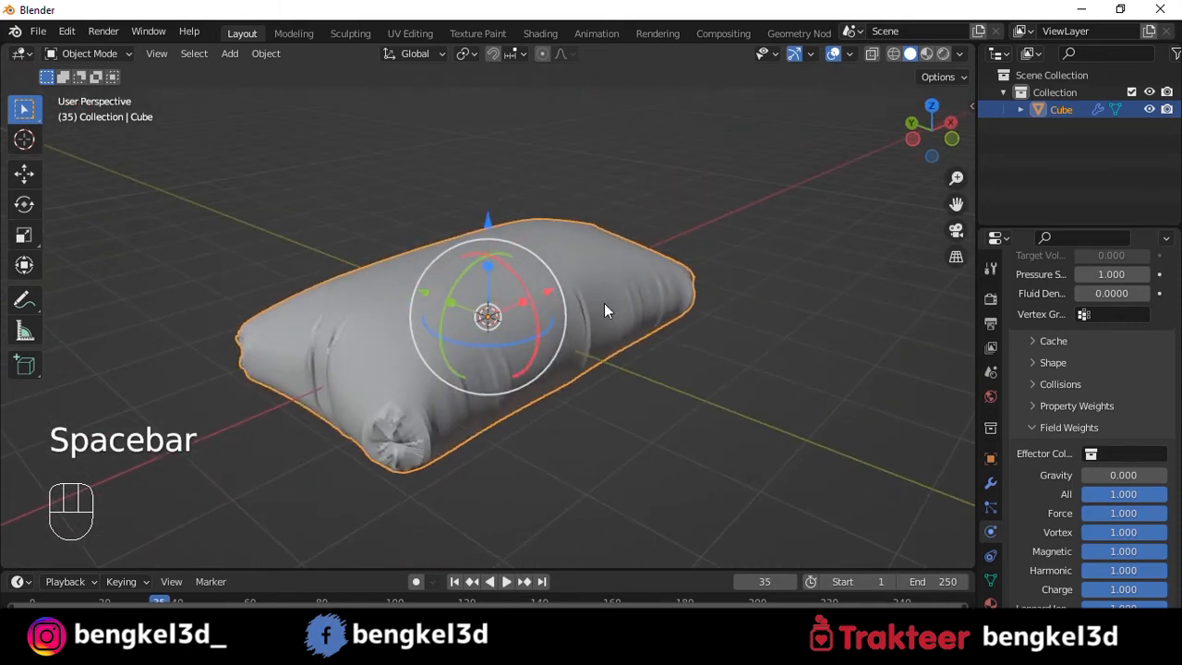
key(space)
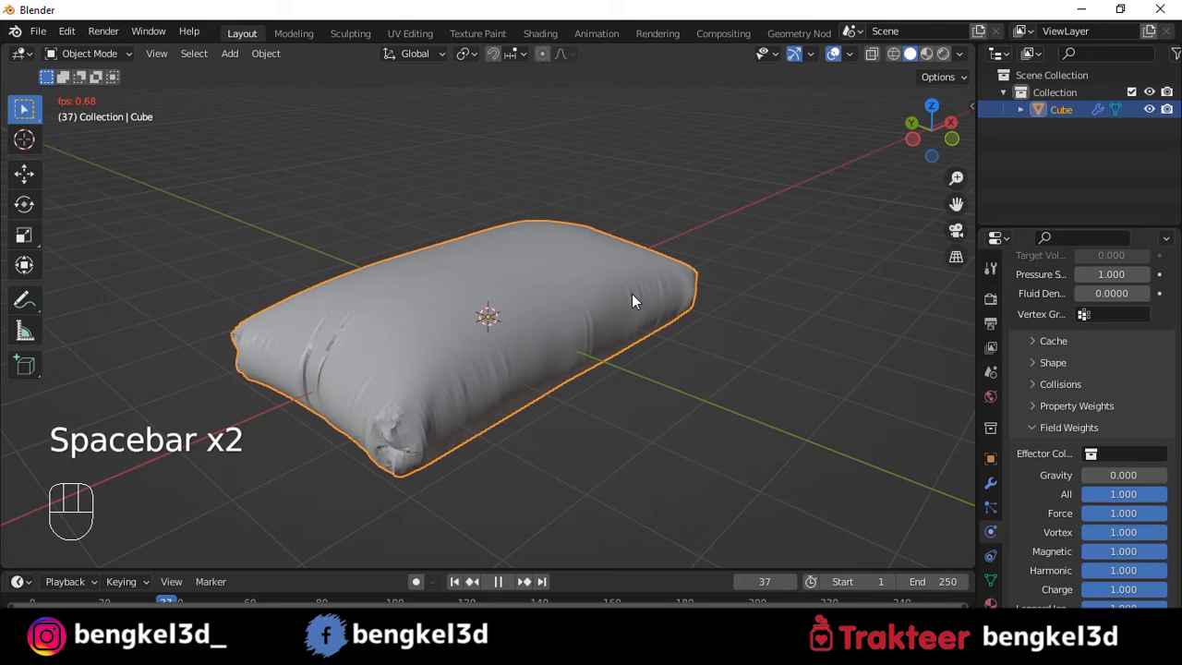
key(space)
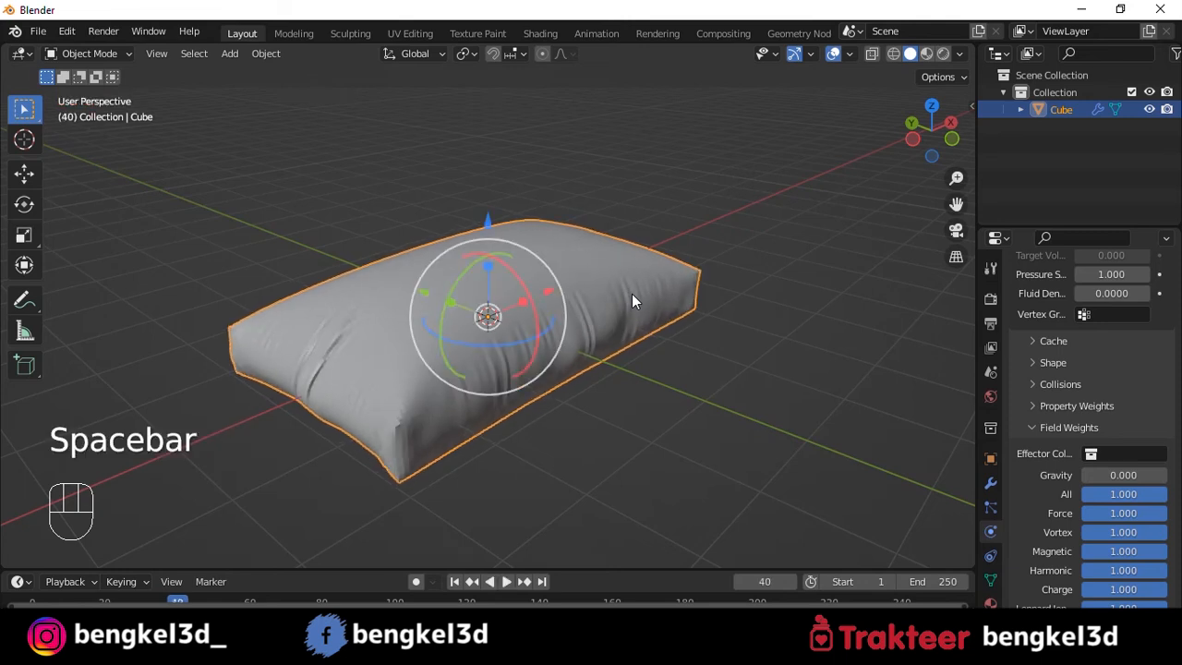
- Advance the cloth simulation to frame 44 and check the pillow shape from the sides and front
alt+drag(659, 292, 604, 332)
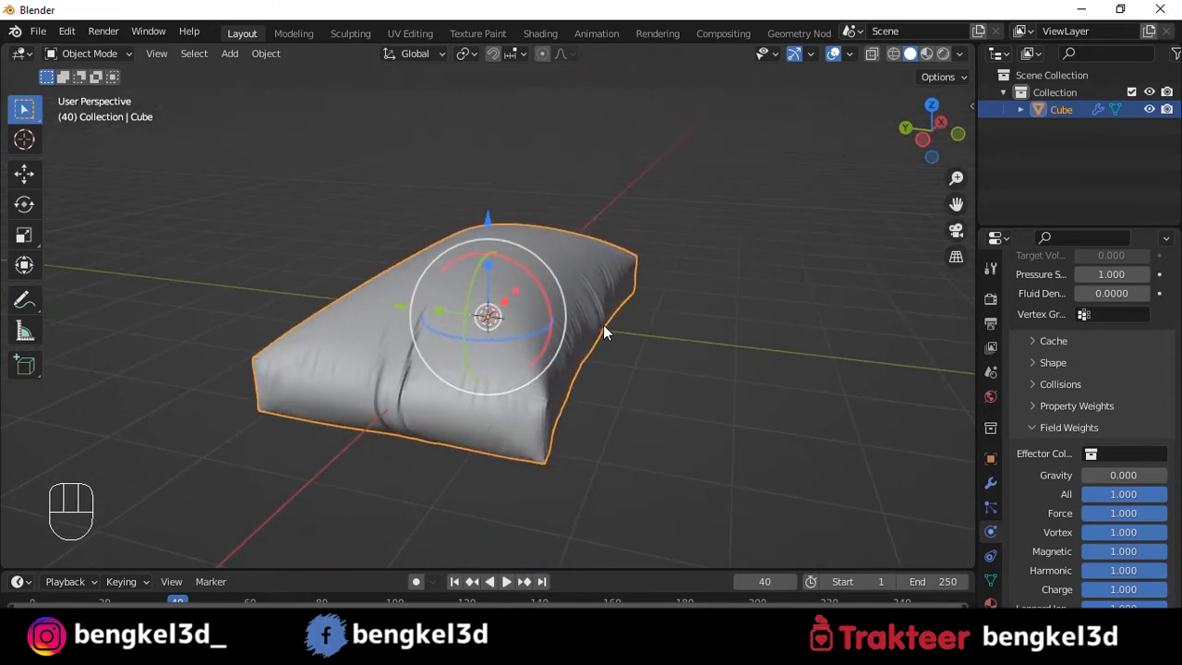
key(space)
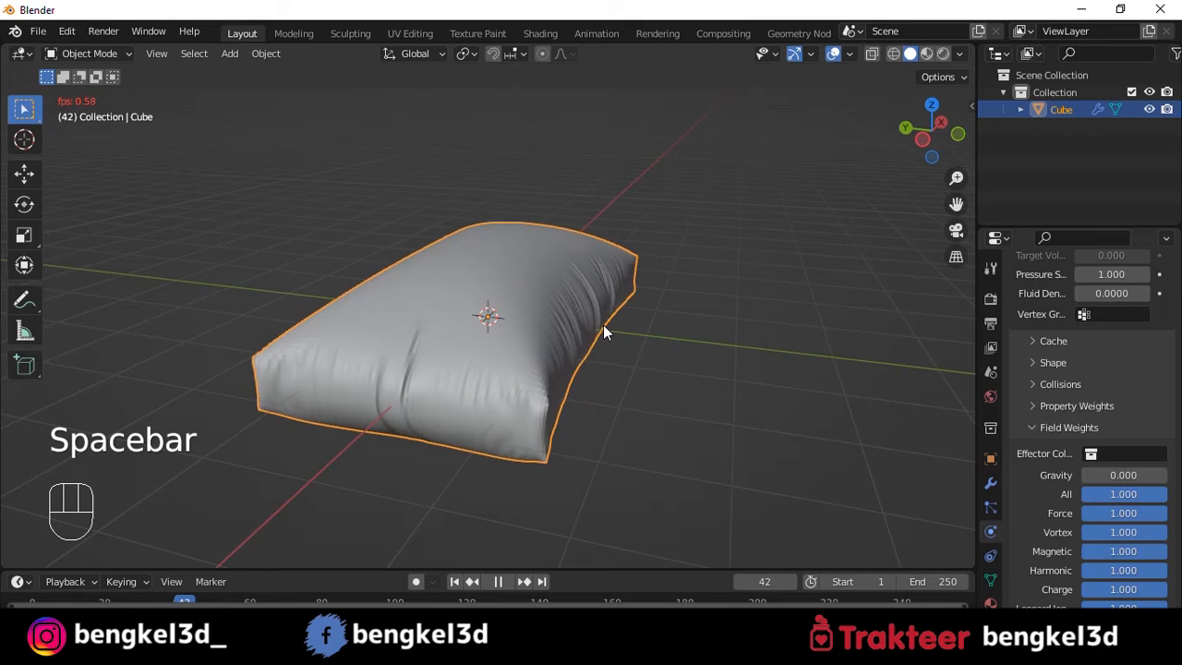
key(space)
alt+drag(607, 271, 421, 291)
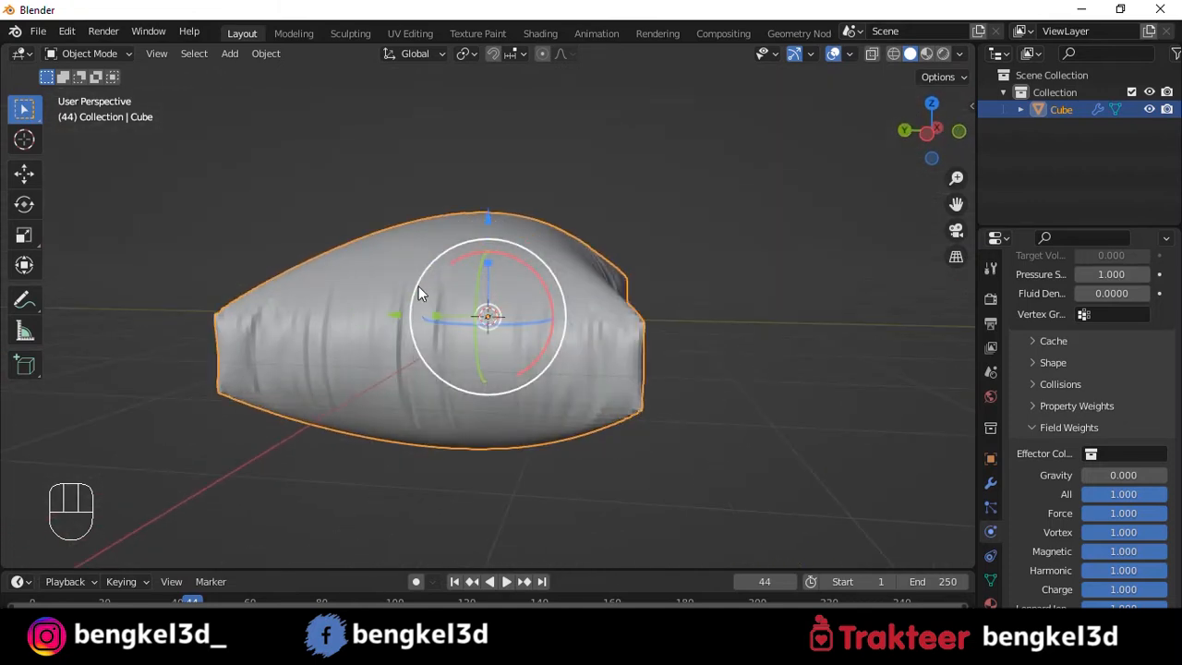
alt+drag(417, 388, 617, 271)
key(KP_1)
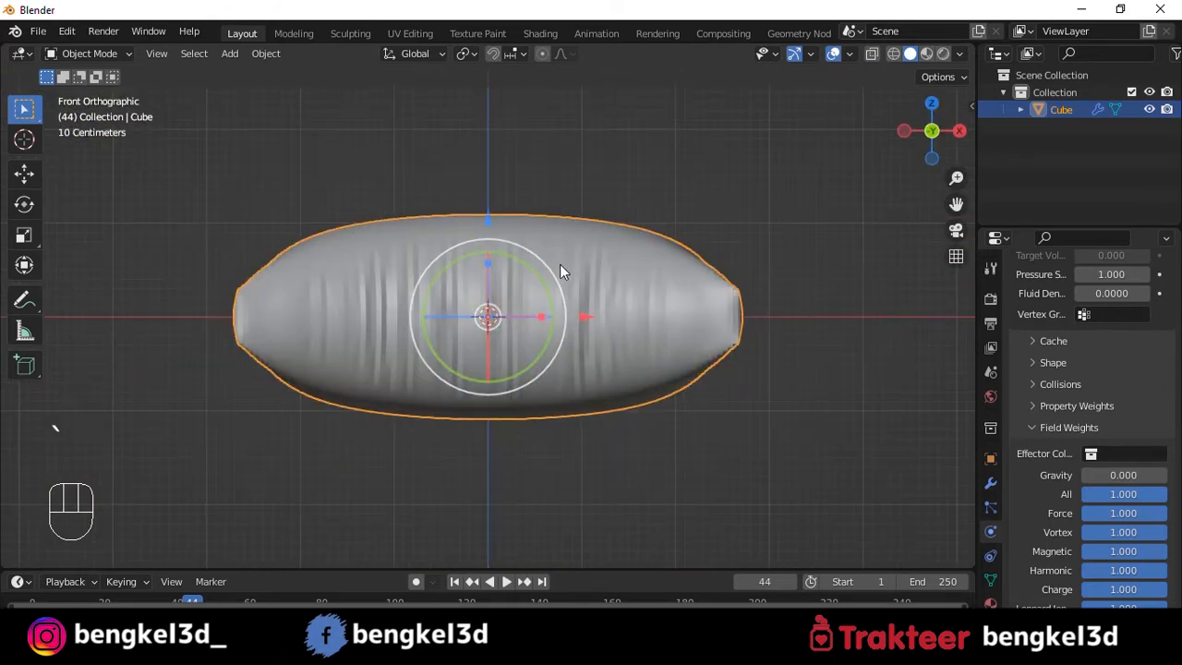
- Apply the Cloth modifier to the inflated mesh and return the timeline to frame 1
click(992, 482)
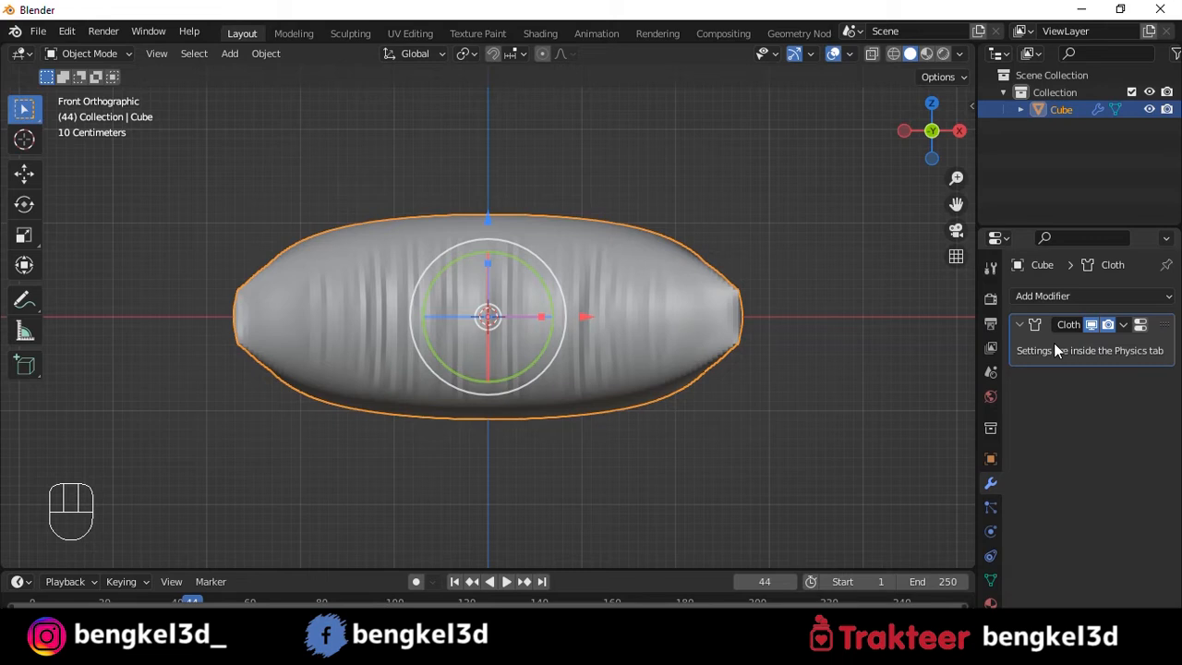
drag(1125, 327, 1052, 349)
alt+drag(951, 332, 493, 263)
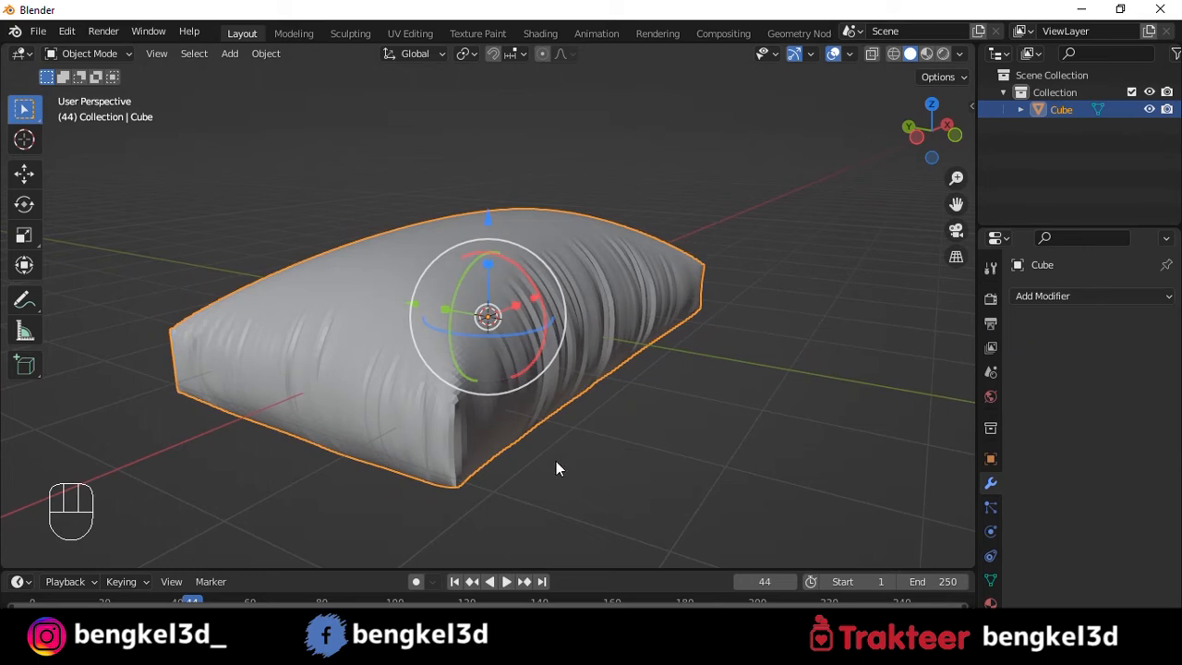
click(454, 582)
- Flatten the pillow by scaling it to about 0.53 along Z
alt+drag(546, 388, 520, 314)
drag(488, 268, 484, 289)
alt+drag(484, 289, 707, 369)
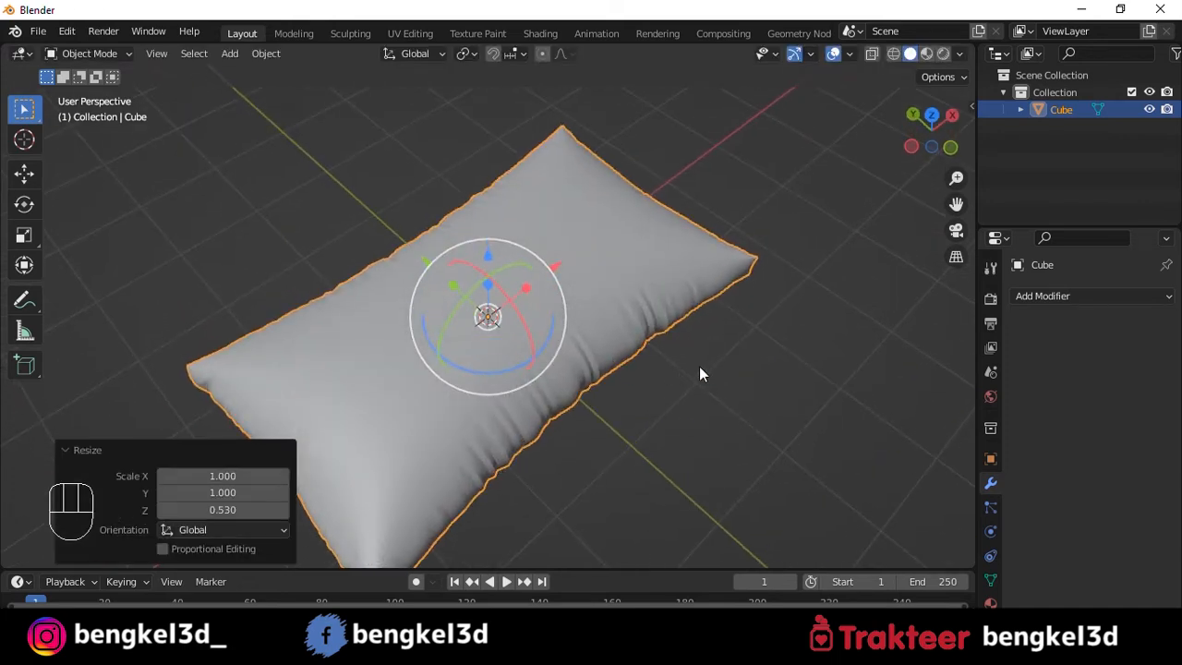
alt+drag(554, 381, 597, 367)
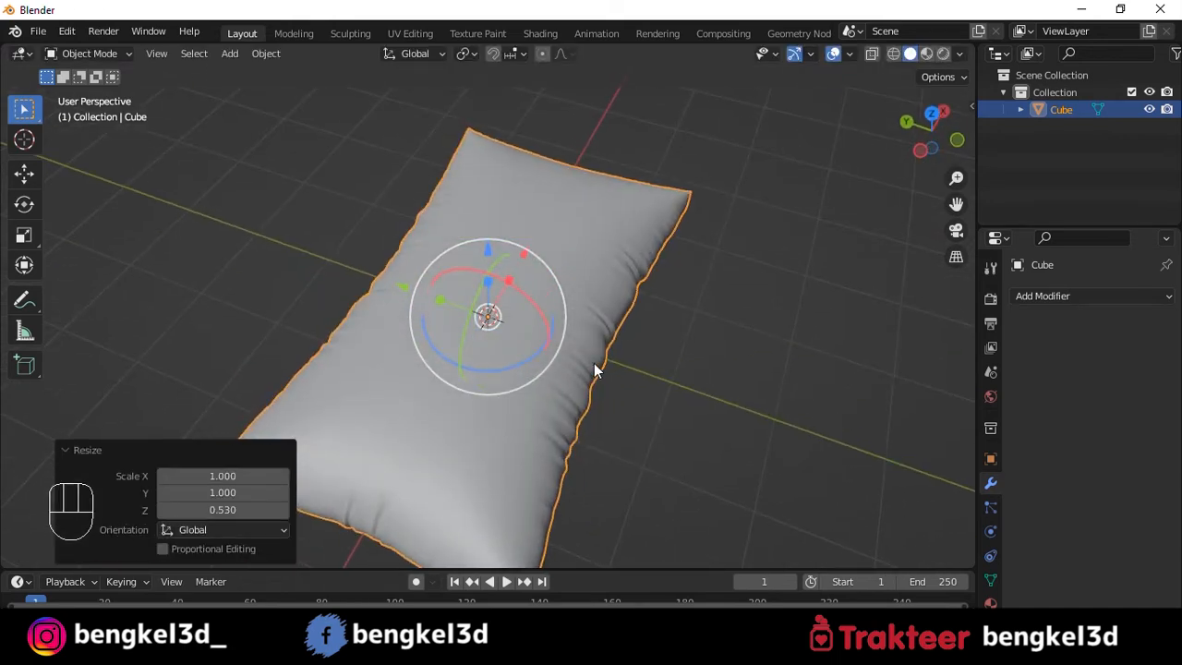
middle_drag(597, 366, 606, 343)
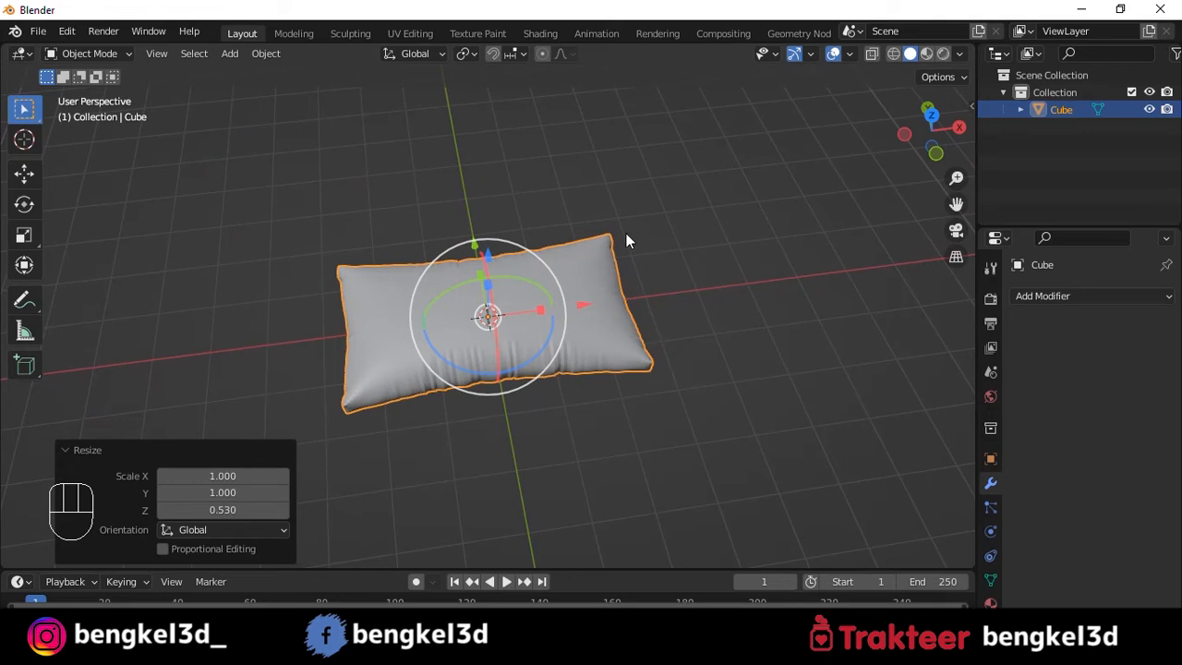
- Add a 2 m cube at the pillow's centre
key(shift+a)
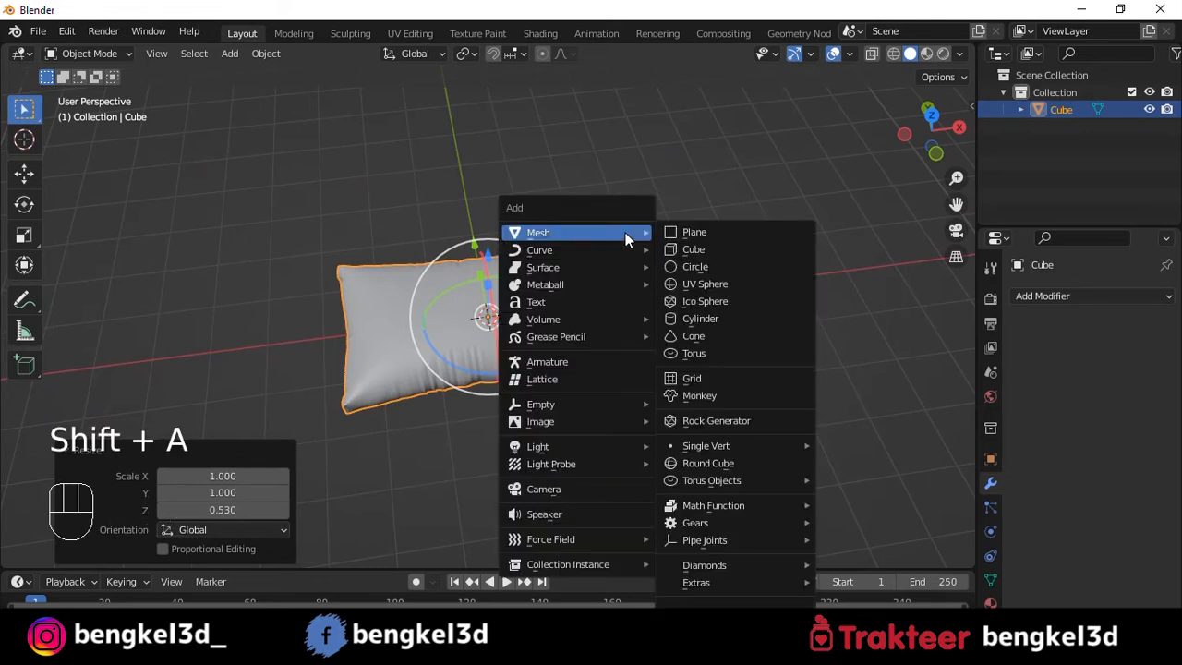
click(699, 250)
alt+drag(699, 262, 556, 274)
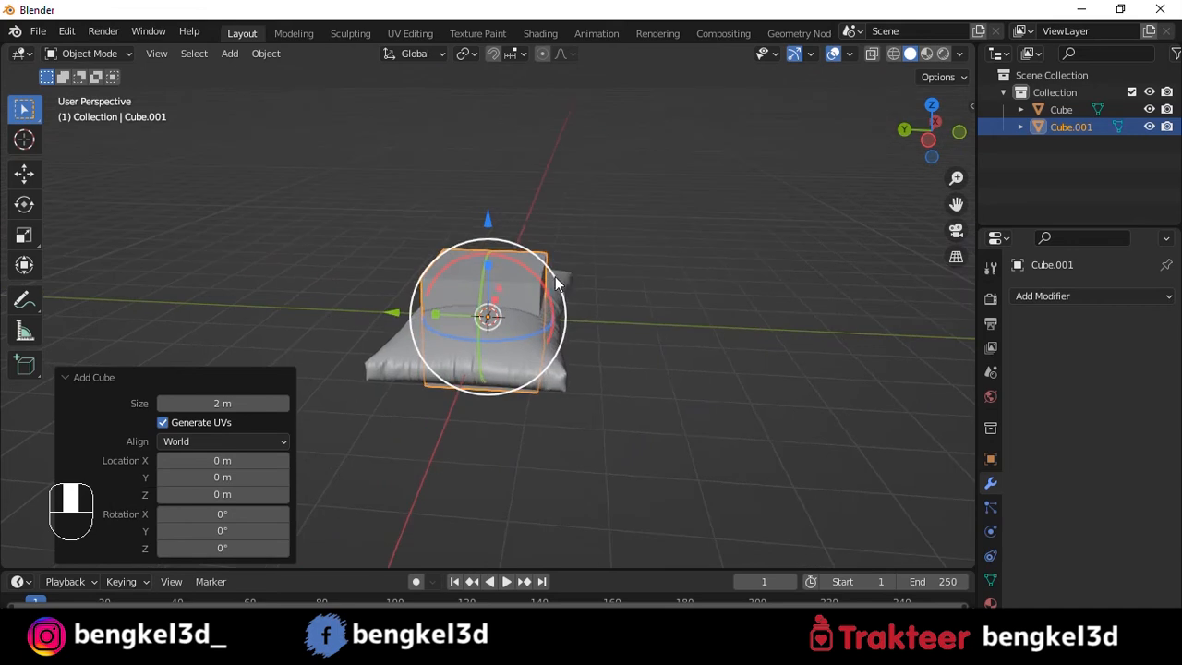
- Flatten the cube, place it just beneath the pillow and stretch it along Y into a slab longer than the pillow
key(grave)
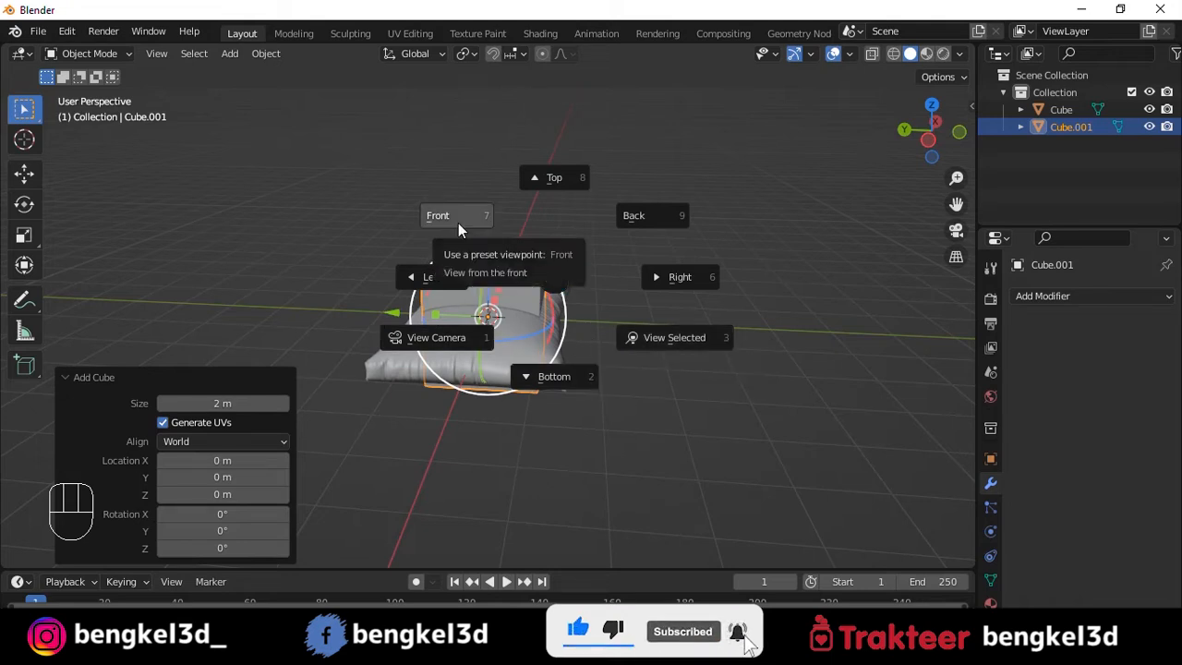
click(453, 277)
key(s)
drag(487, 298, 487, 302)
drag(491, 226, 482, 303)
drag(434, 391, 331, 378)
alt+shift+middle_drag(310, 321, 497, 252)
- Shorten the slab by moving the vertices of its rear (+Y) end about -0.44 m along Y
key(Tab)
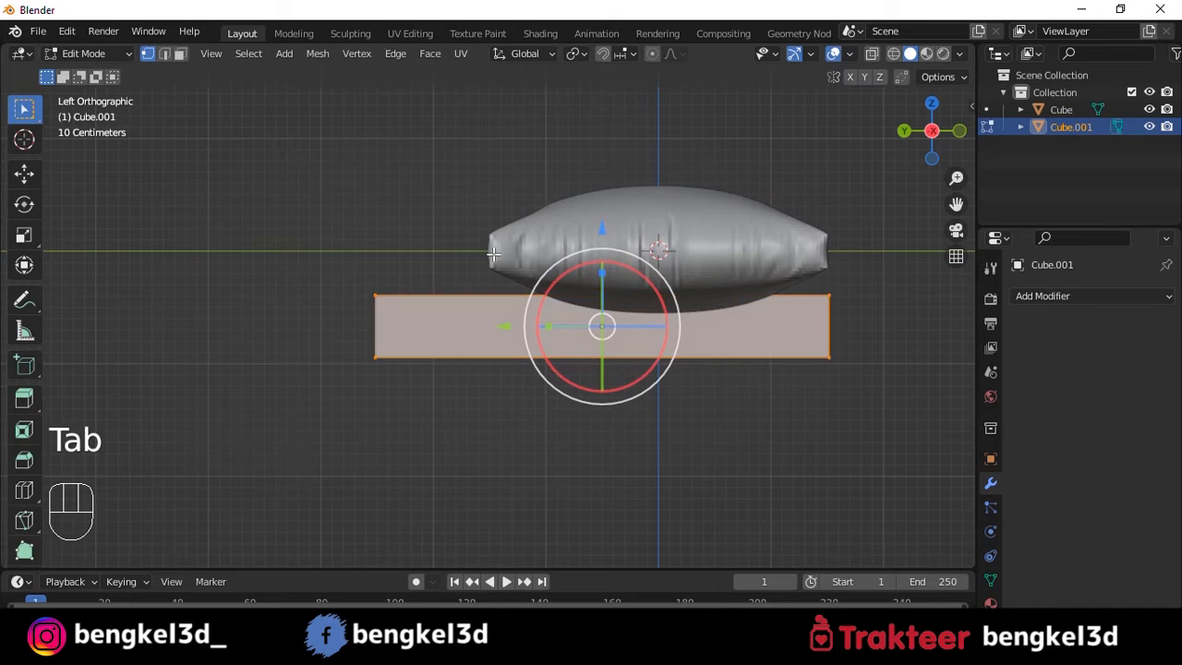
key(alt+z)
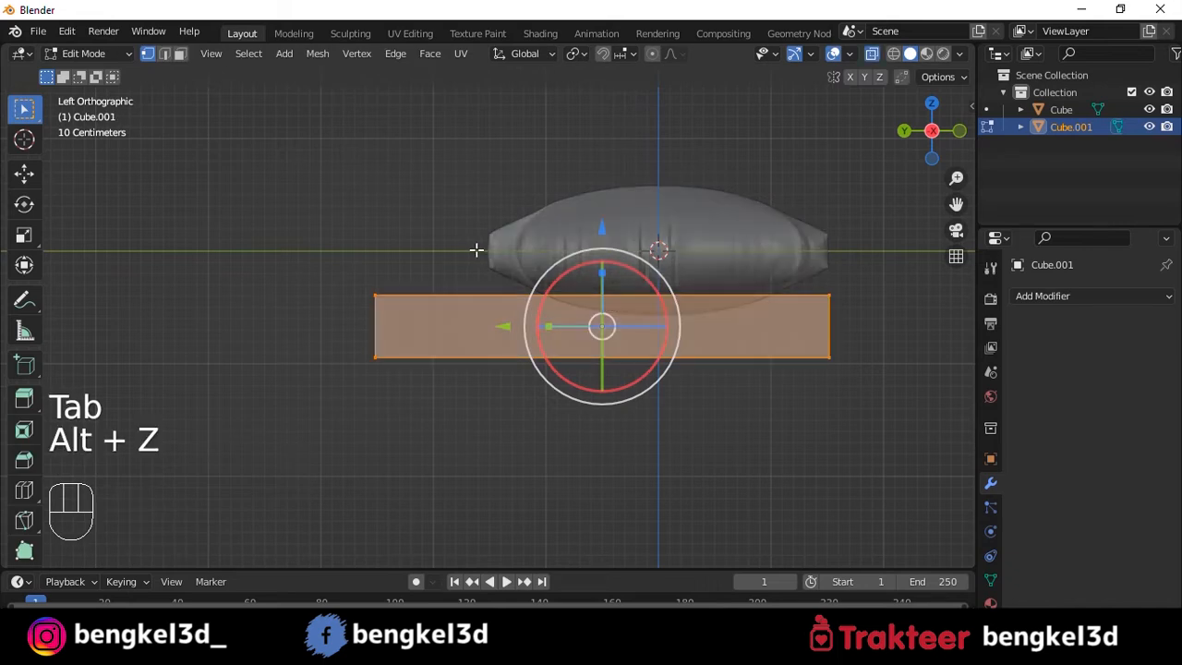
click(872, 56)
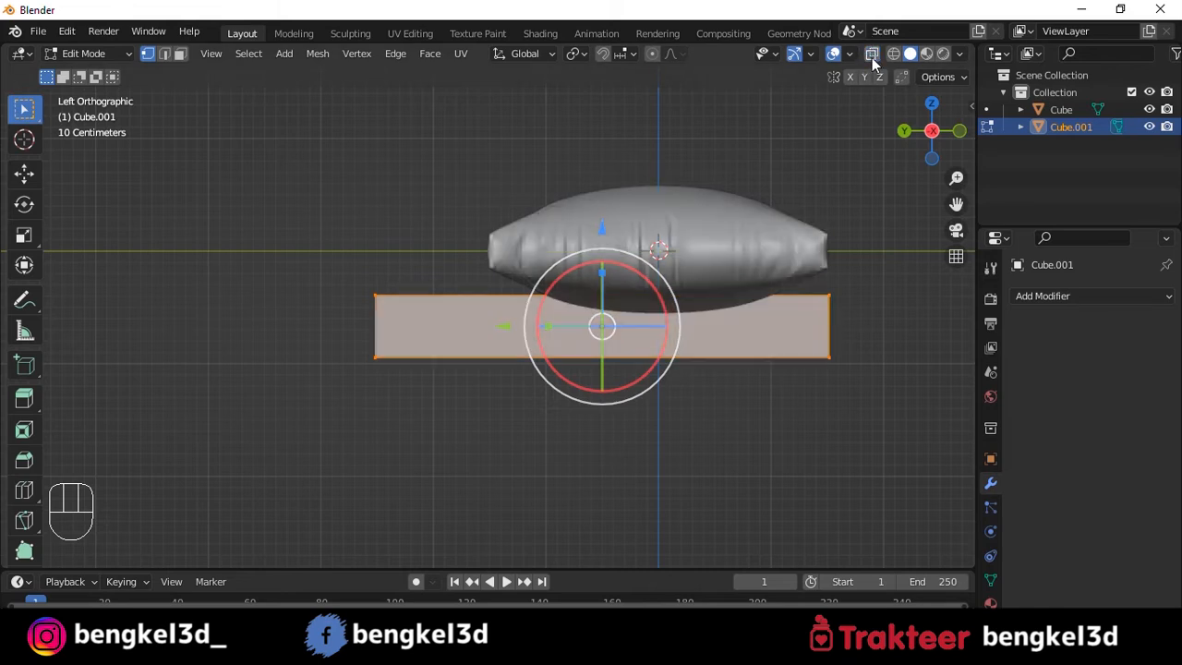
click(872, 55)
drag(299, 211, 425, 451)
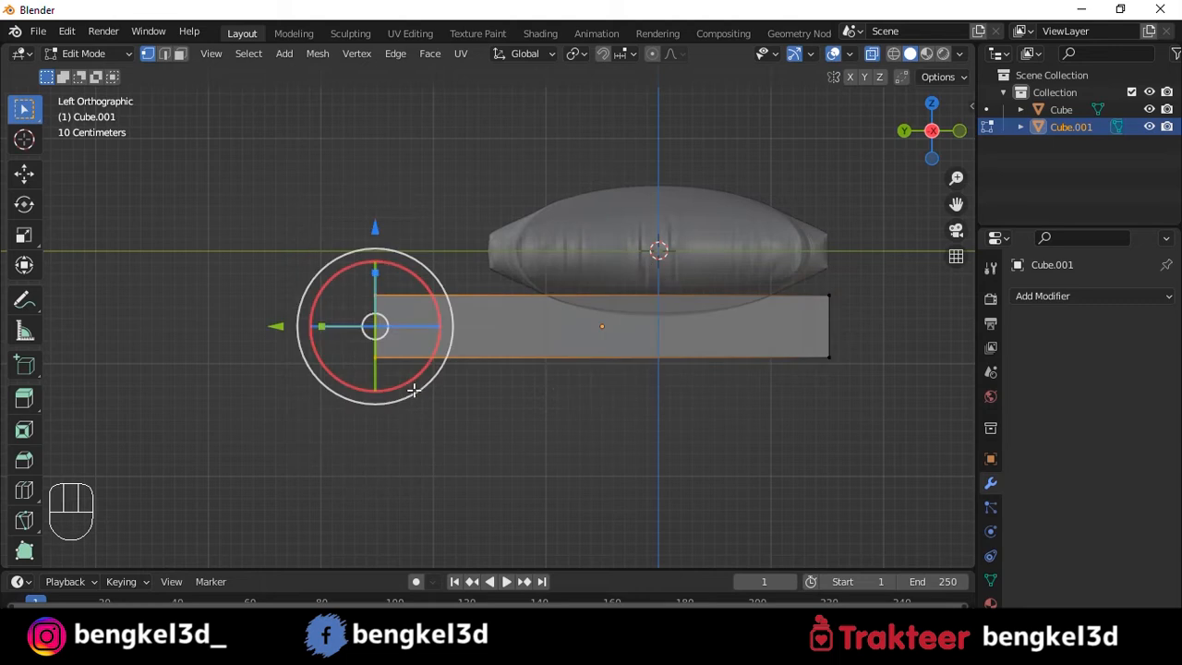
drag(299, 327, 350, 327)
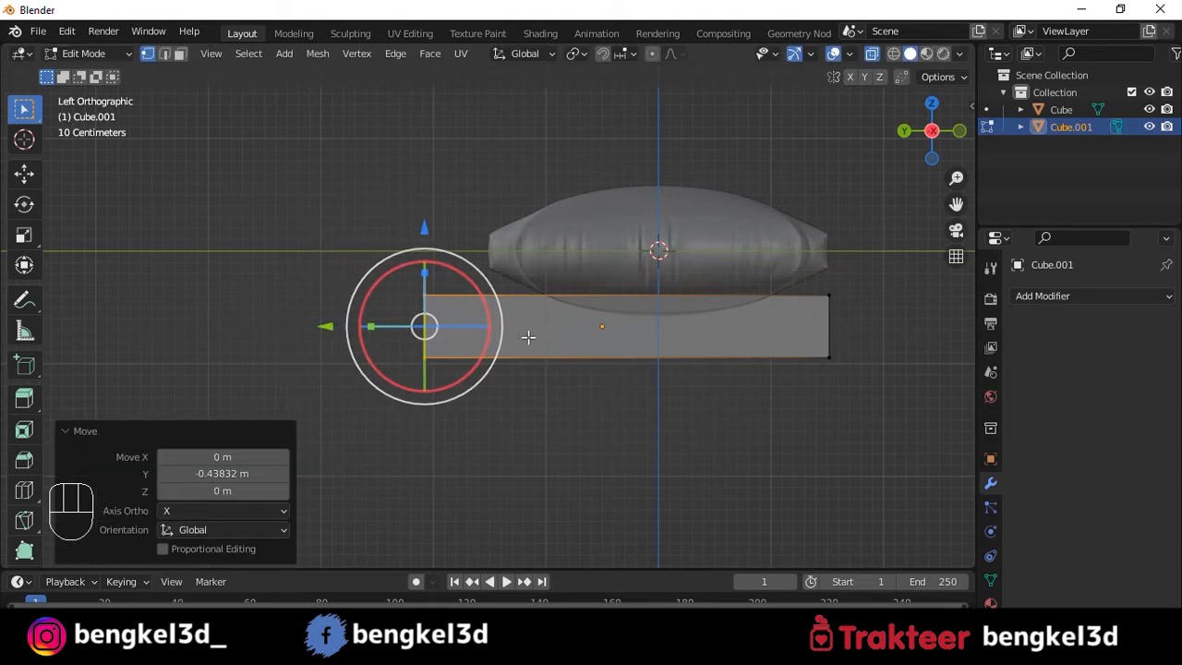
key(Tab)
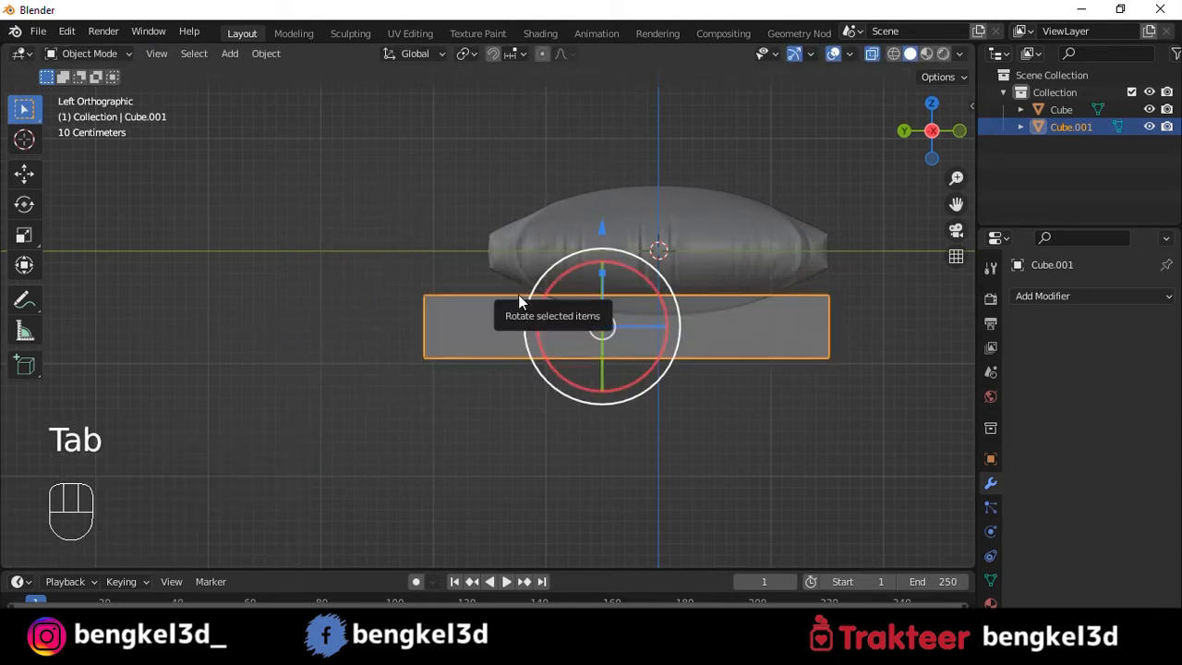
key(alt+z)
- Widen the slab to the pillow's width by scaling it about 2.59 along X
middle_drag(642, 251, 650, 344)
key(grave)
click(649, 245)
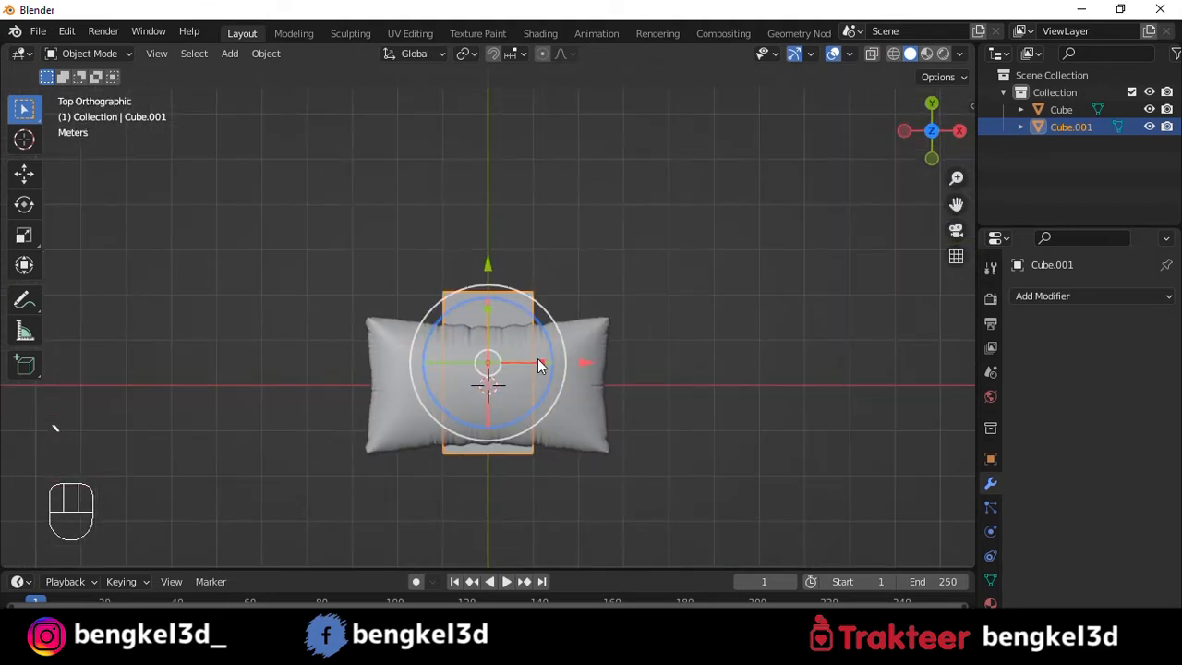
key(s)
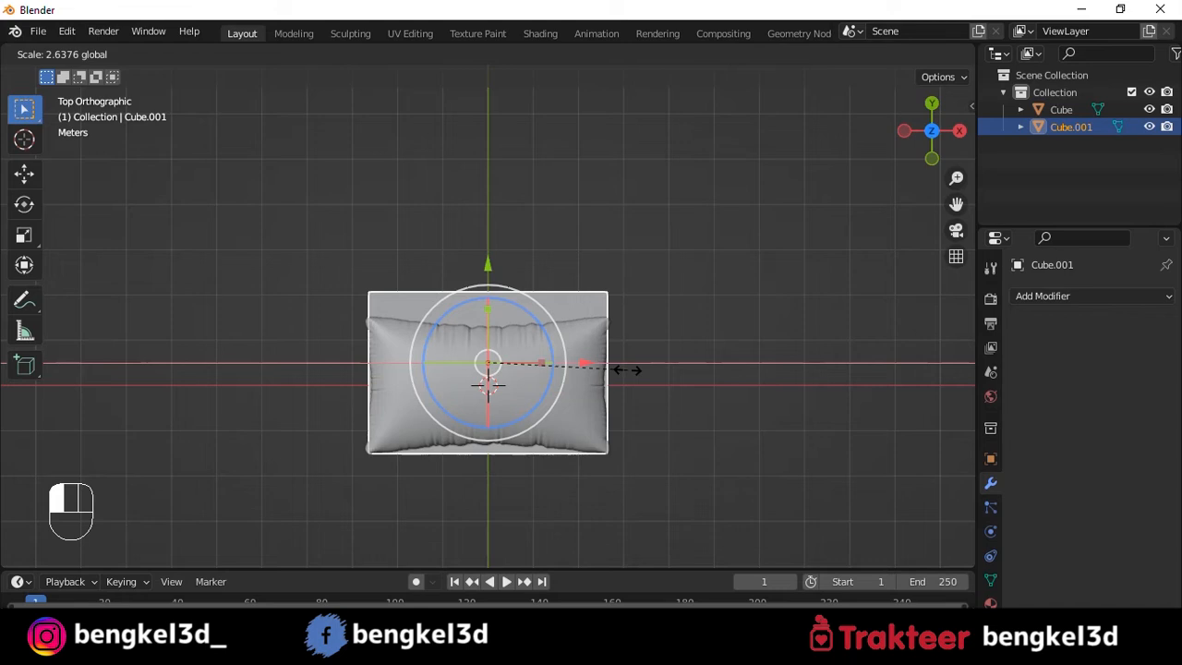
click(626, 369)
alt+drag(546, 378, 588, 382)
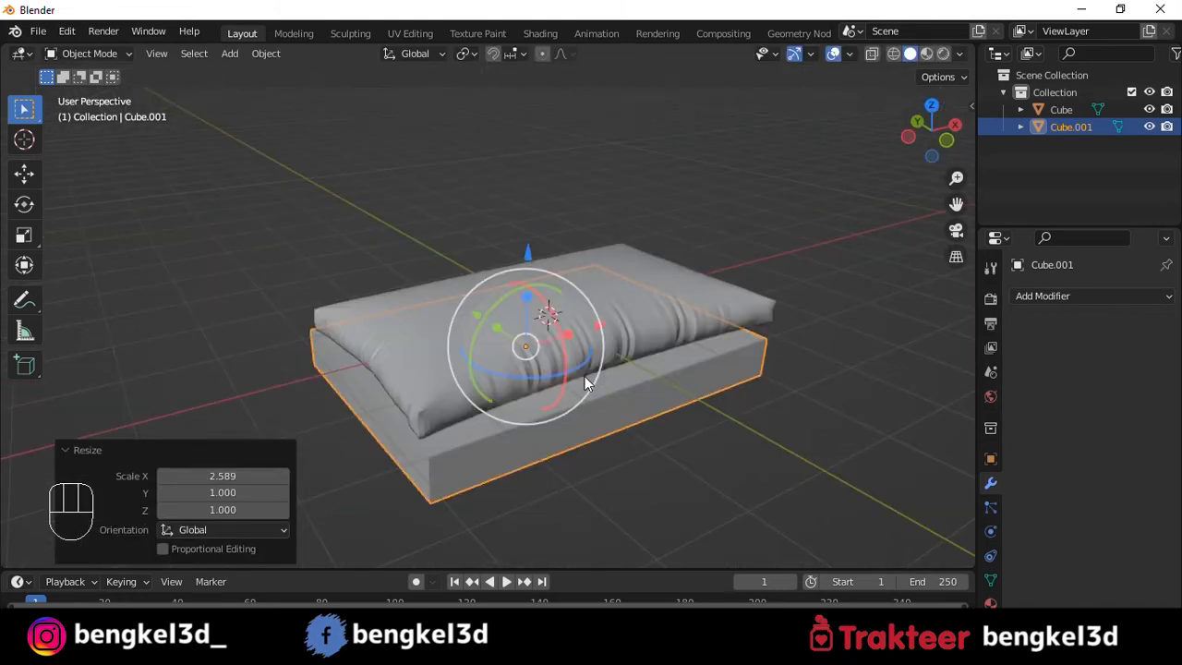
- Add a level 3 Subdivision Surface to the slab and isolate the slab in local view
key(ctrl+3)
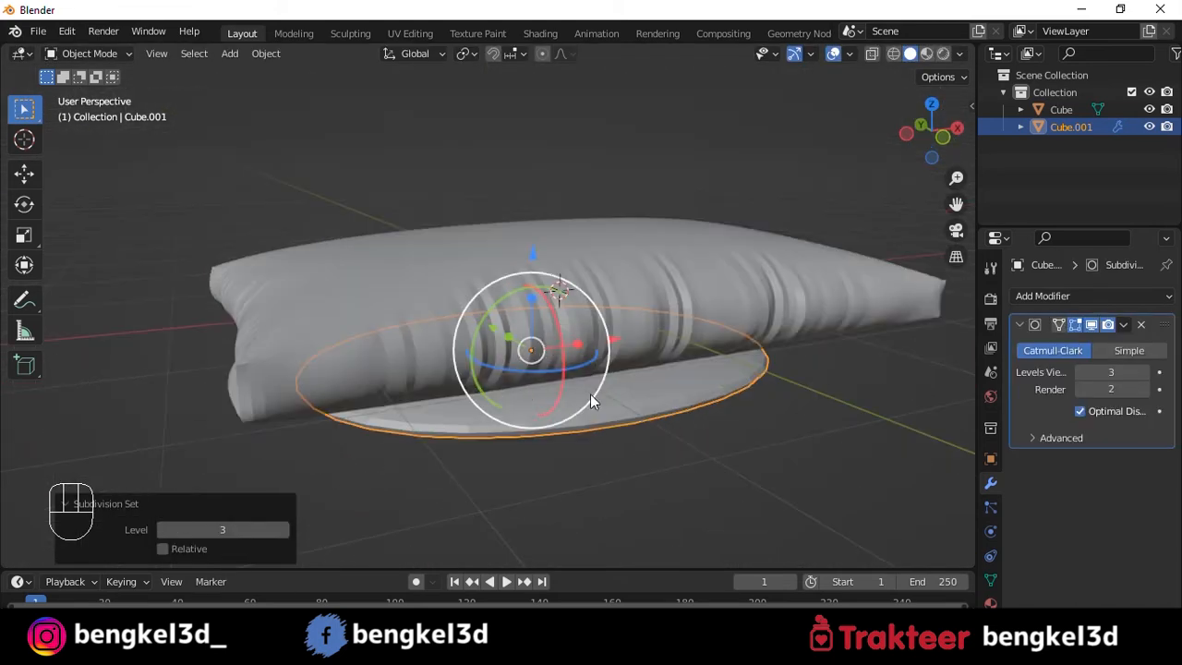
click(538, 318)
click(555, 390)
key(slash)
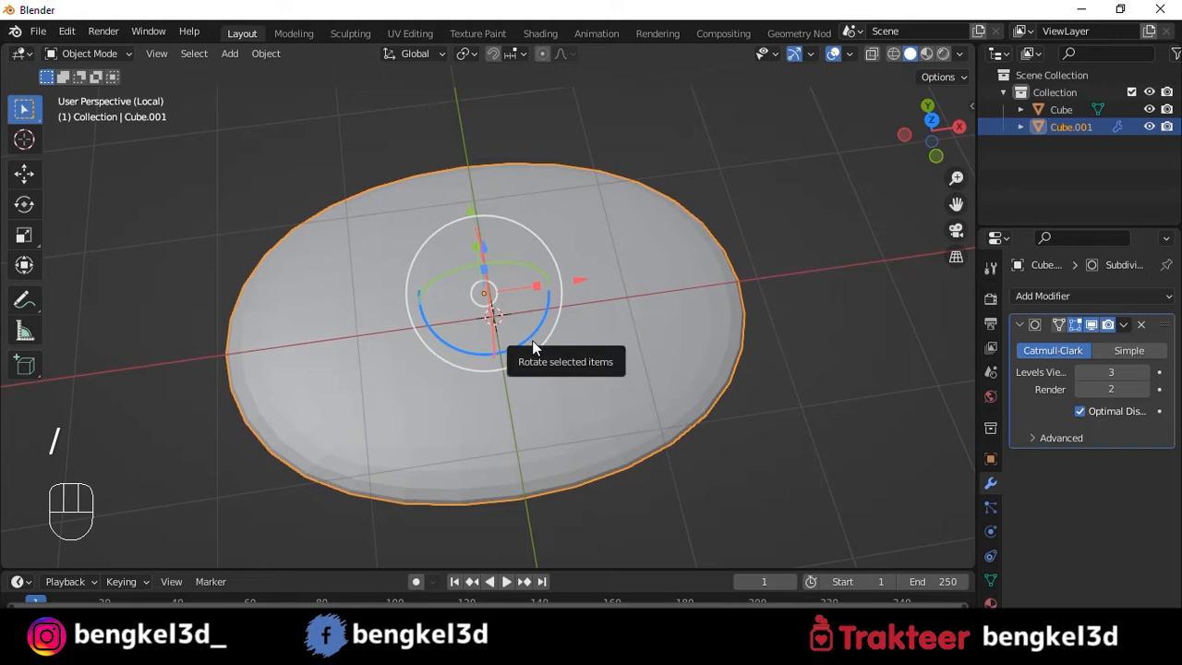
- Sharpen the slab's two short sides by adding an edge loop close to each end along X
key(grave)
click(534, 305)
key(Tab)
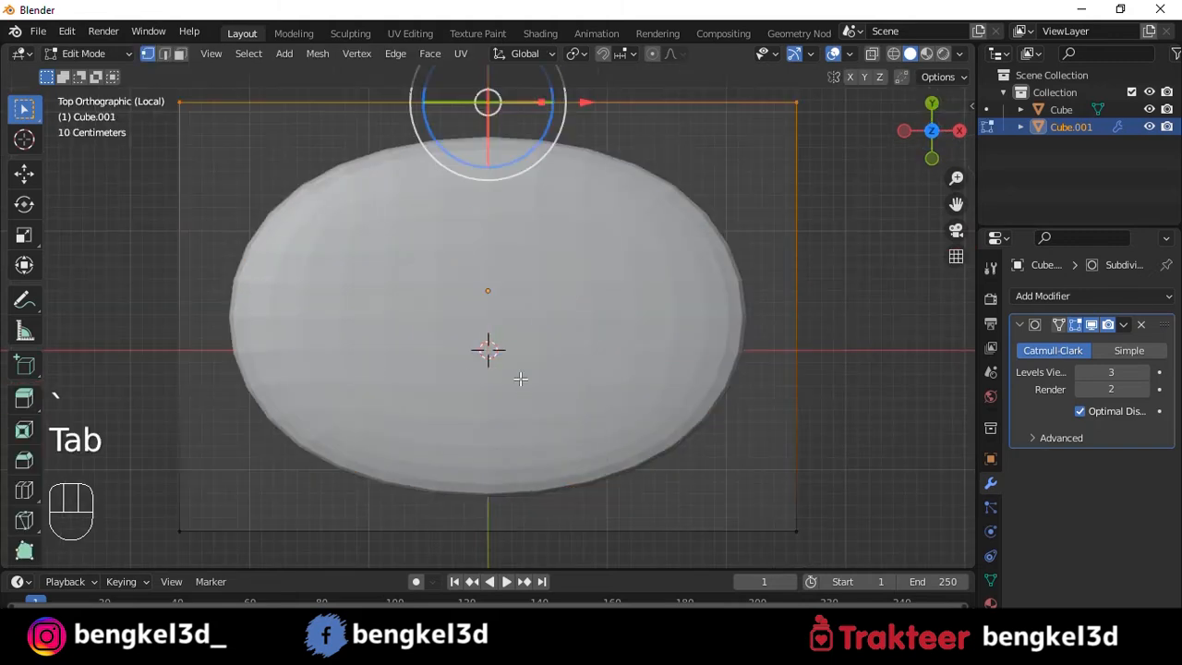
key(ctrl+r)
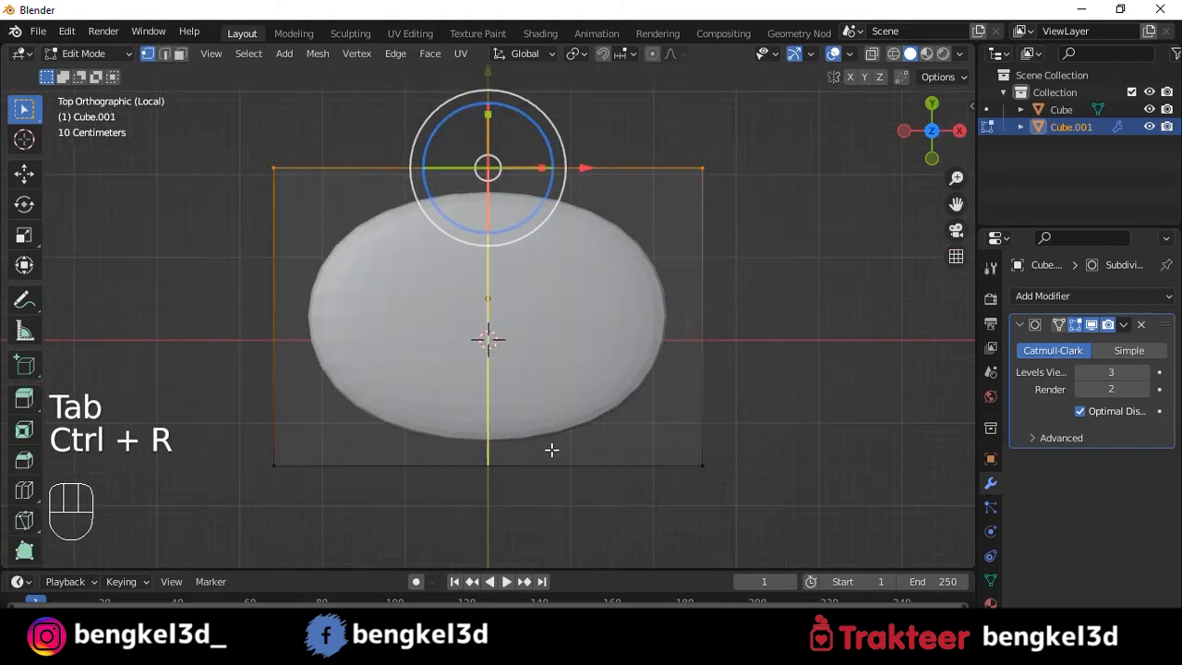
click(552, 450)
click(844, 439)
key(ctrl+r)
click(471, 422)
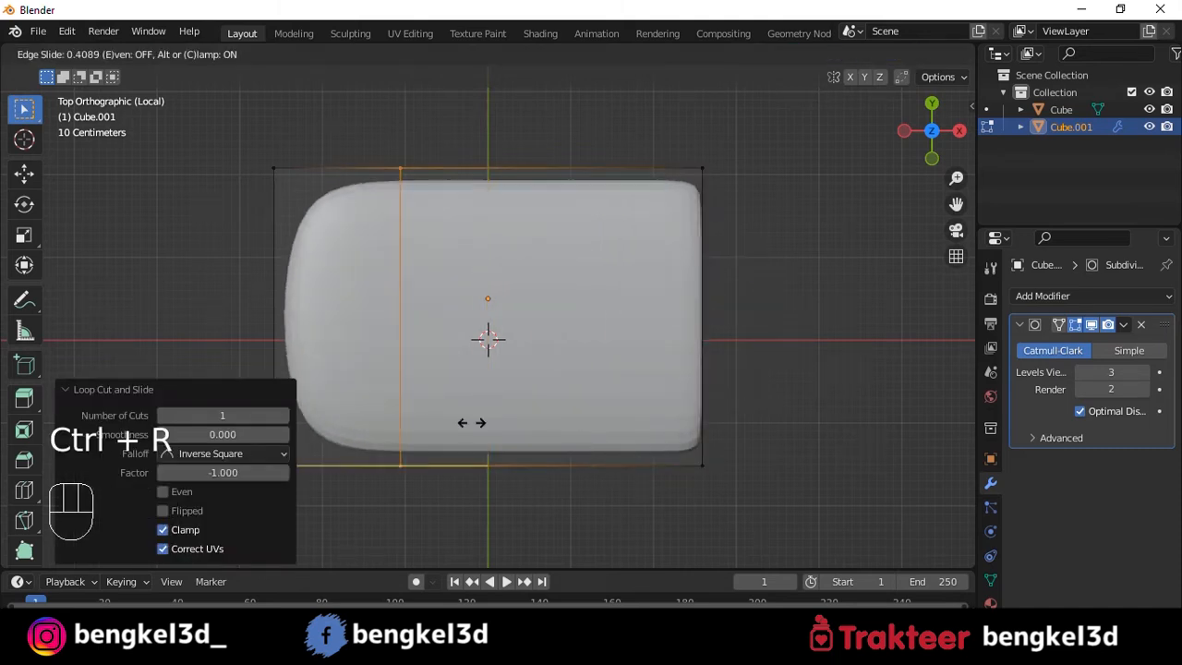
click(292, 420)
- Apply smooth shading to the slab
middle_drag(292, 419, 561, 285)
key(Tab)
right_click(569, 223)
click(569, 222)
- Add edge loops near the slab's front and back edges, with a slide factor of about 0.68, and leave local view
alt+middle_drag(569, 222, 713, 302)
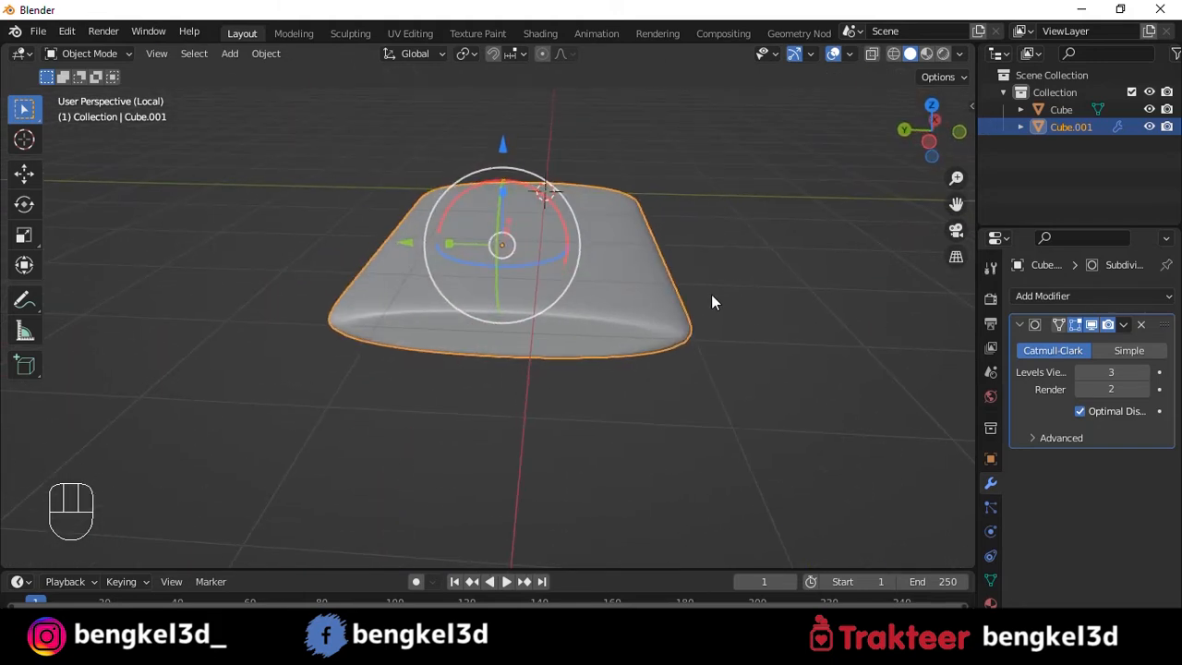
key(Tab)
key(ctrl+r)
click(647, 373)
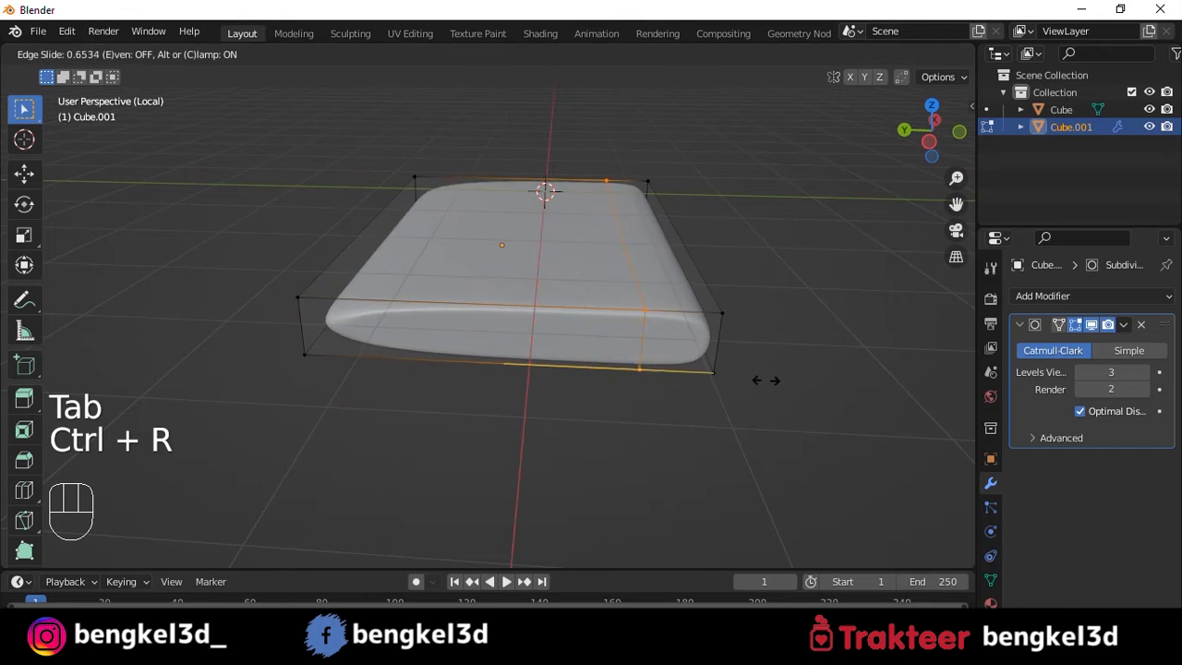
click(771, 380)
key(ctrl+r)
click(550, 379)
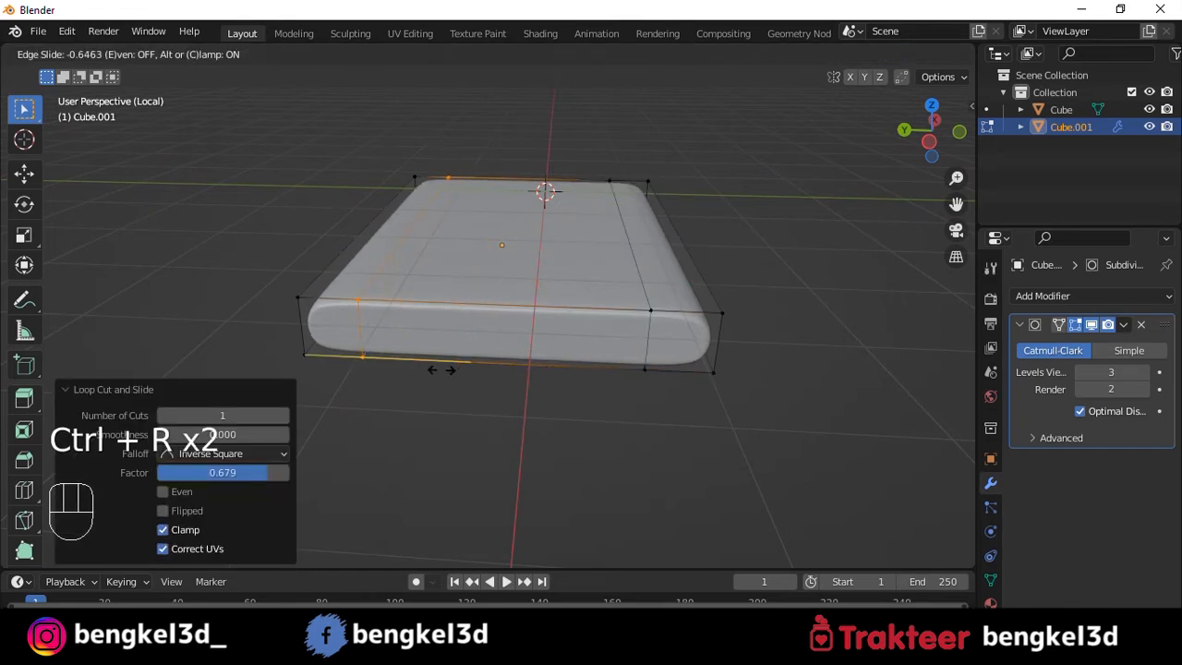
click(441, 369)
key(Tab)
alt+middle_drag(448, 369, 652, 305)
key(KP_Divide)
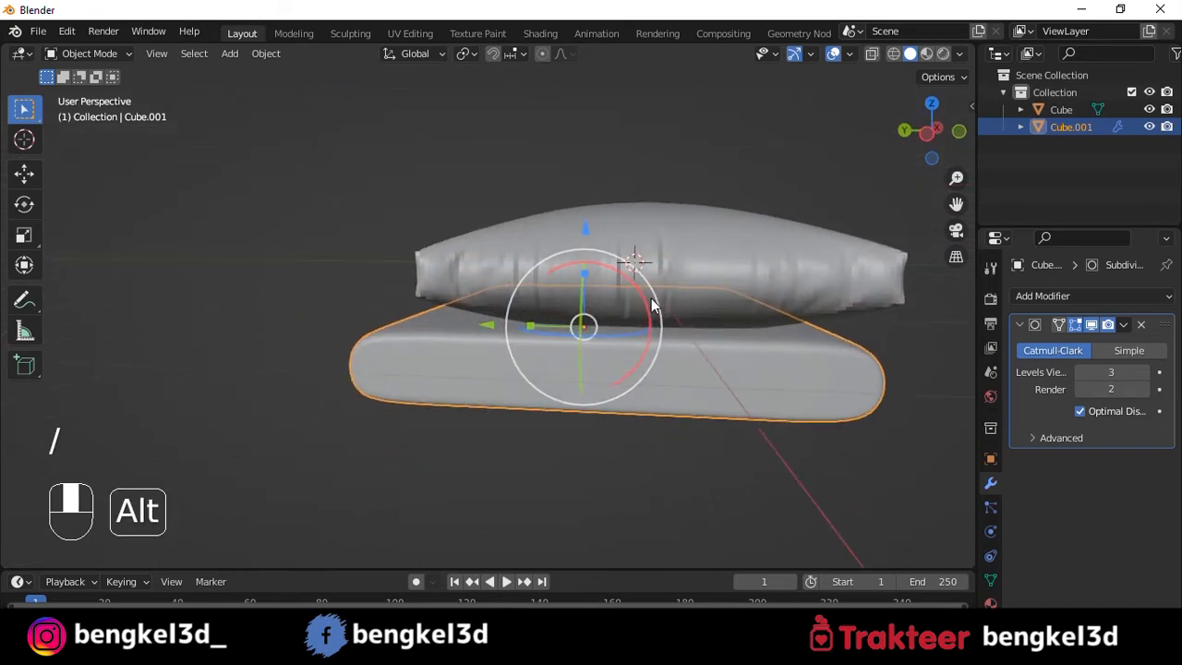
- Duplicate the slab and move the copy about 2.67 m backward along Y
key(grave)
click(553, 279)
alt+middle_drag(552, 279, 572, 323)
key(shift+d)
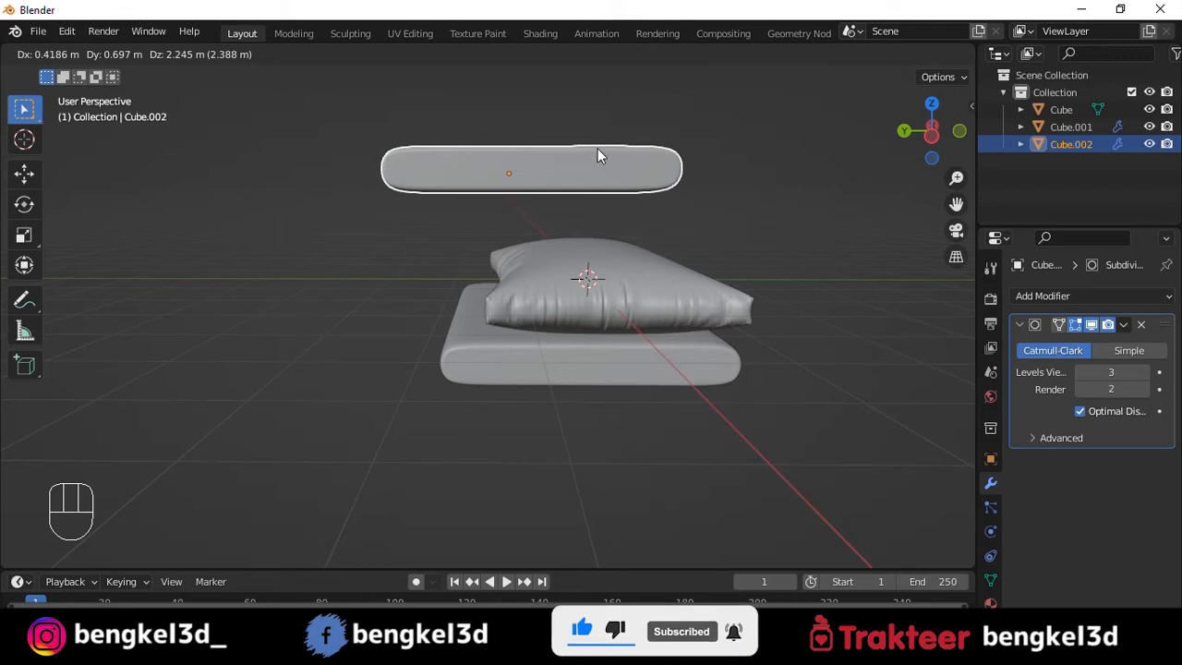
right_click(597, 149)
drag(449, 320, 266, 297)
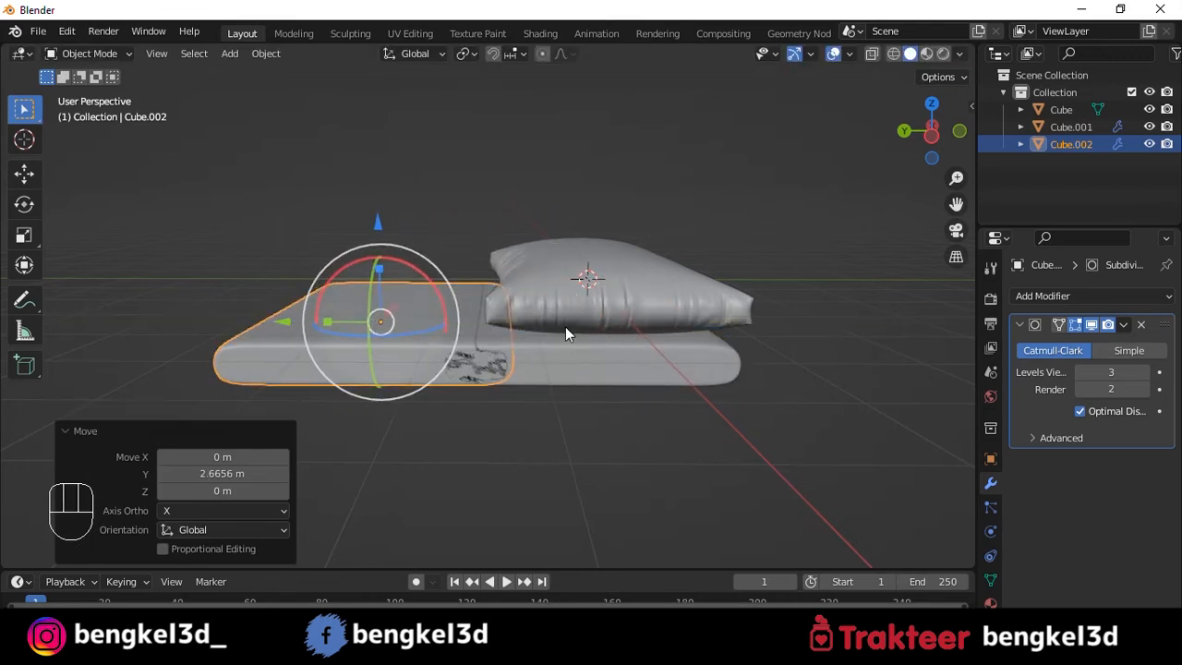
- Tilt the duplicated slab into a reclined backrest and position it on the rear end of the seat slab
key(ctrl+KP_3)
drag(423, 272, 444, 341)
drag(381, 222, 388, 97)
alt+shift+drag(422, 172, 408, 231)
drag(282, 277, 338, 277)
- Narrow the backrest slightly by scaling it along X
alt+drag(511, 296, 665, 294)
alt+drag(799, 293, 791, 224)
click(757, 254)
click(582, 282)
alt+drag(582, 282, 403, 282)
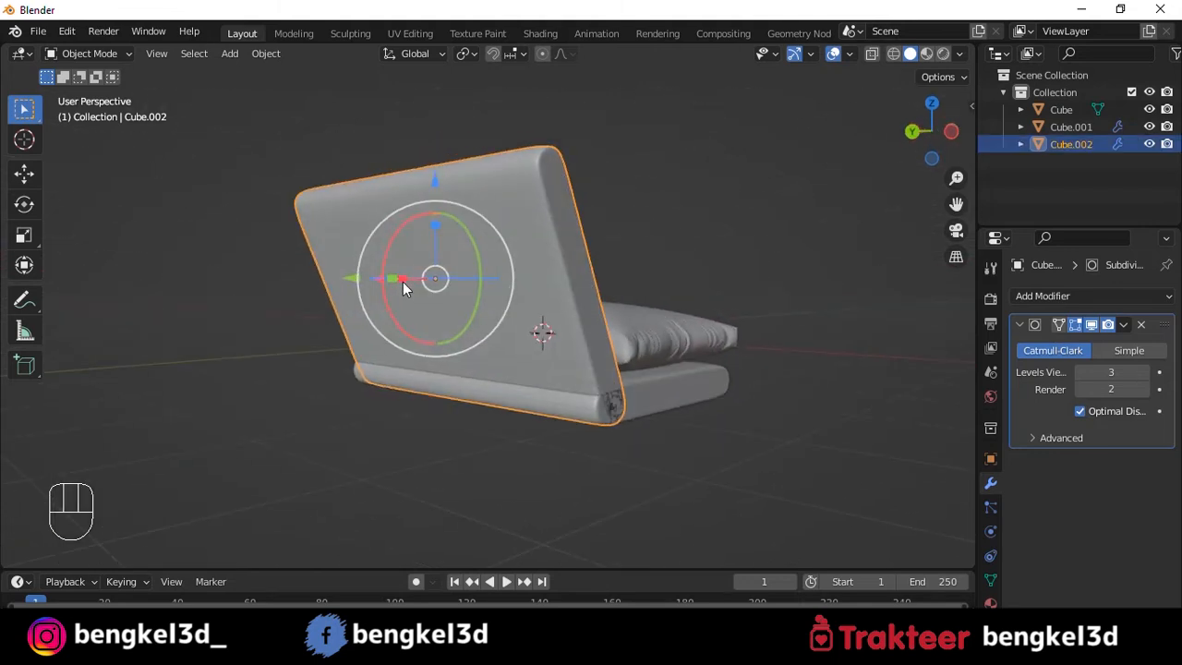
key(s)
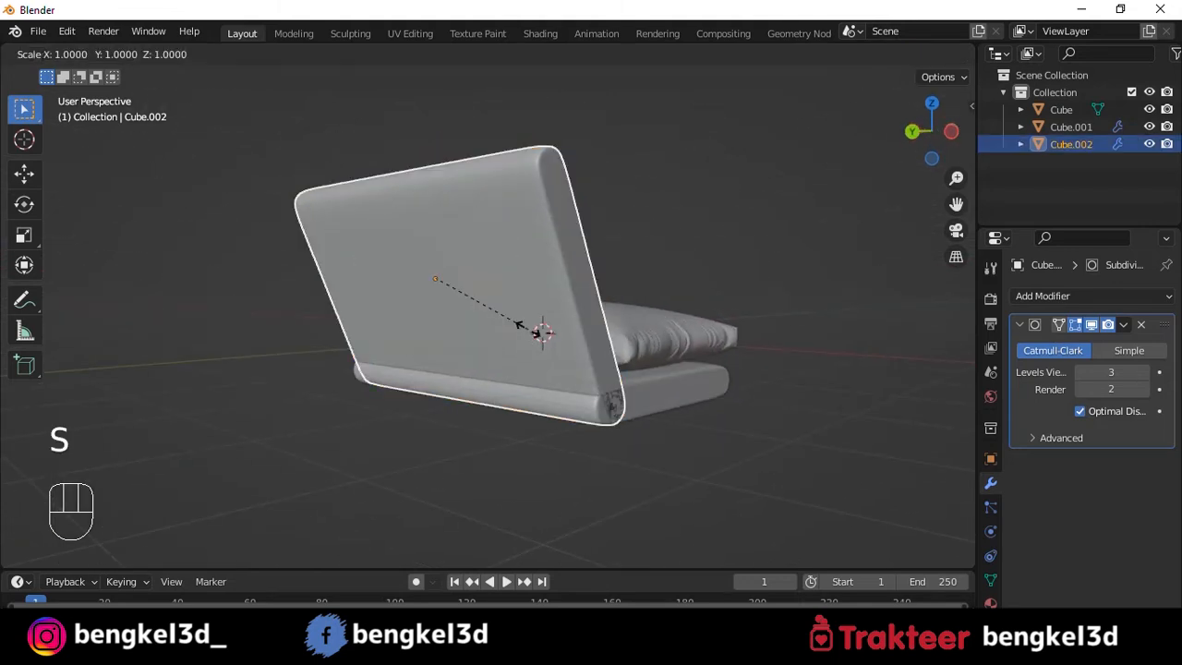
key(x)
click(541, 332)
click(791, 327)
alt+drag(791, 328, 707, 325)
- Adjust the seat slab's width along X to match the pillow
alt+drag(802, 323, 584, 407)
click(593, 411)
drag(536, 387, 543, 387)
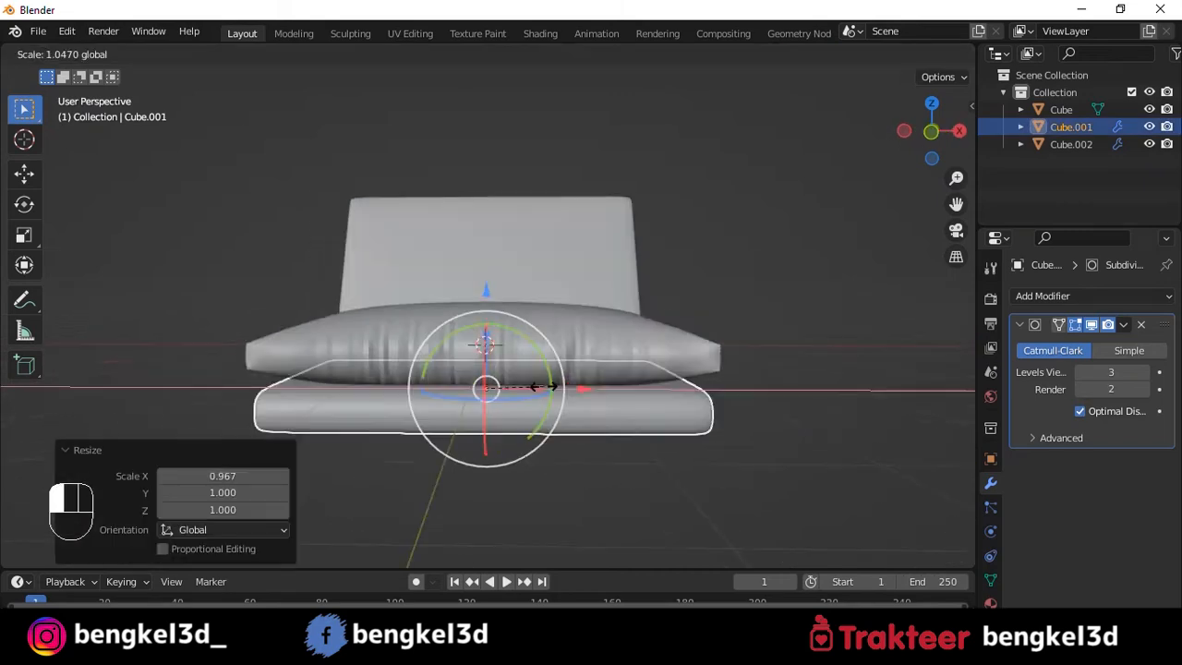
alt+drag(608, 391, 641, 394)
click(655, 432)
alt+drag(498, 317, 456, 381)
- Duplicate the pillow in place
key(grave)
alt+drag(571, 402, 545, 338)
click(547, 340)
alt+drag(438, 282, 608, 344)
key(shift+d)
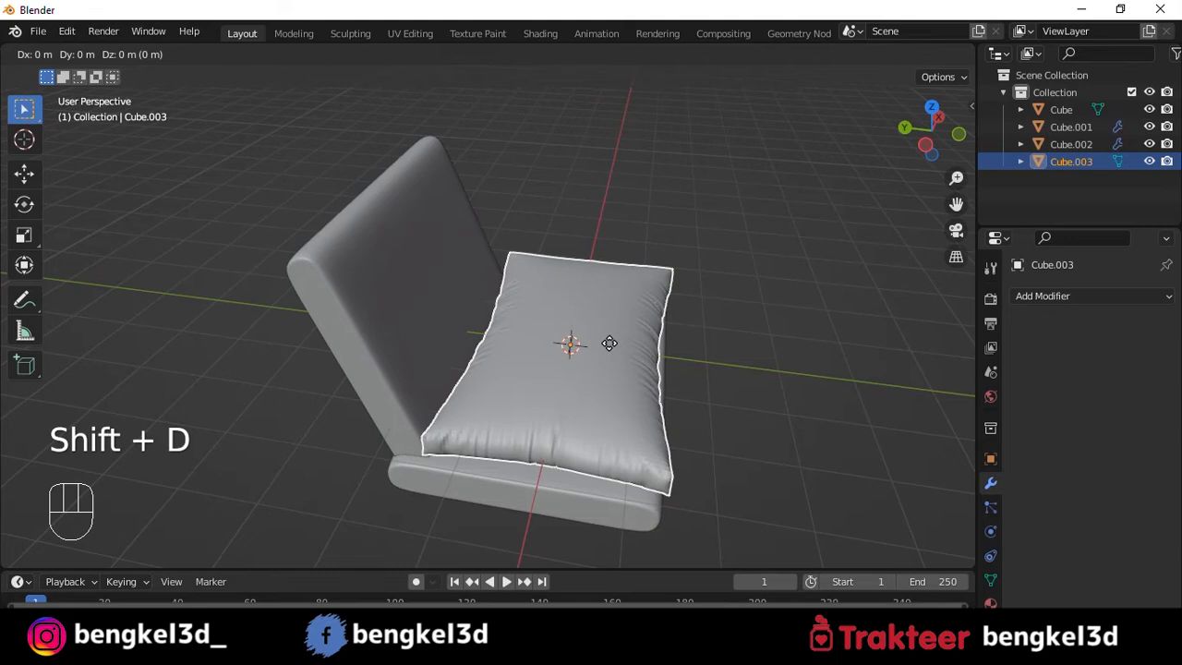
right_click(534, 321)
- Rotate the pillow copy about 66° around X against the backrest, and move the seat pillow about 0.25 m forward along Y
key(grave)
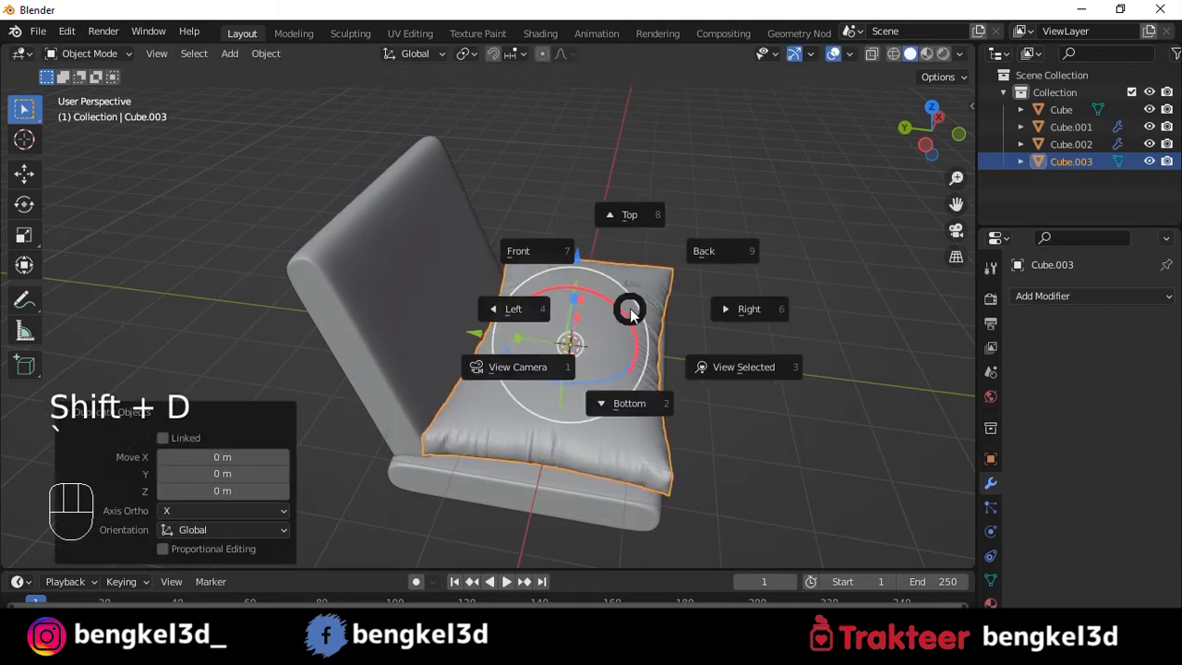
click(555, 313)
key(r)
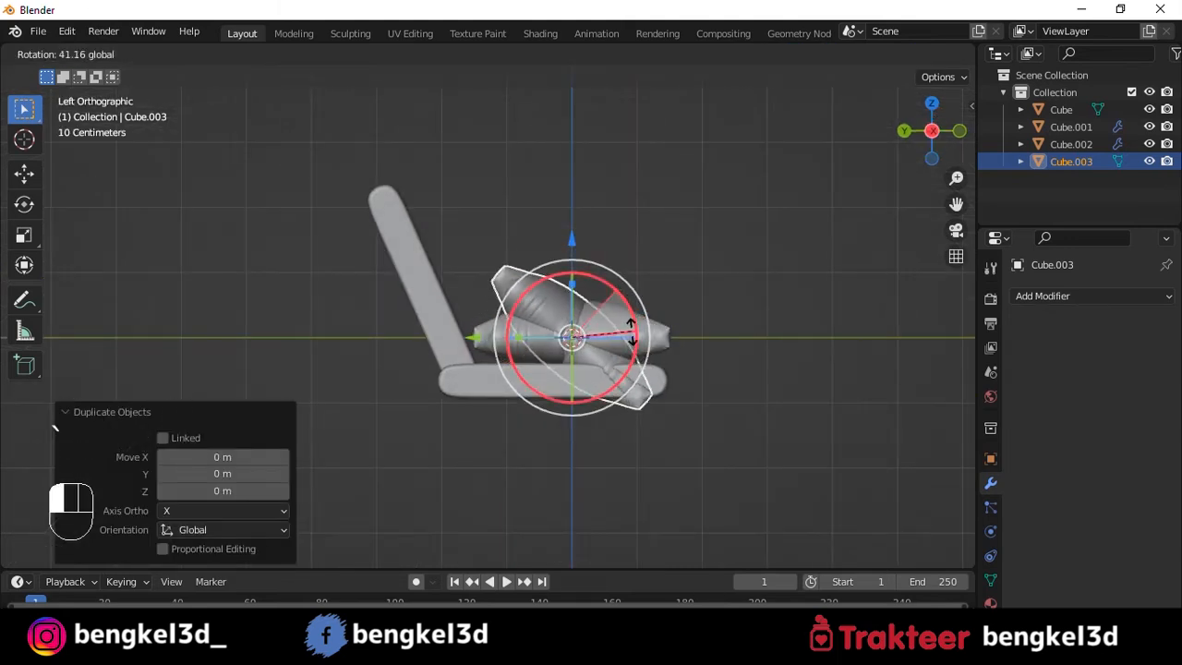
click(617, 347)
key(g)
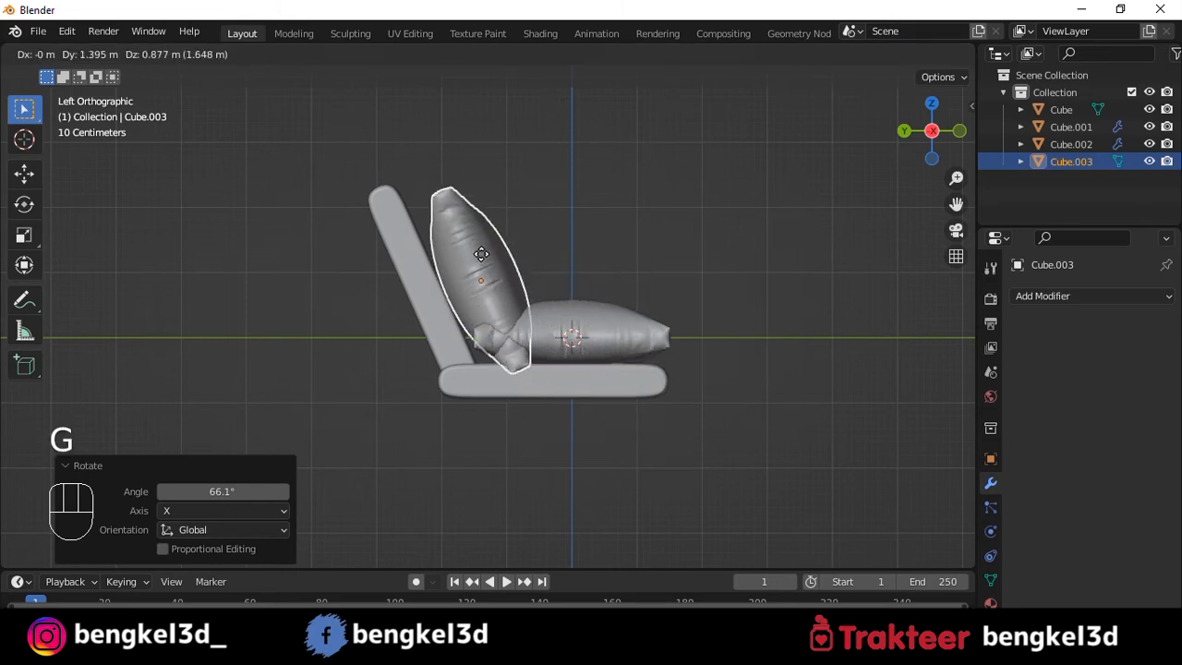
click(466, 258)
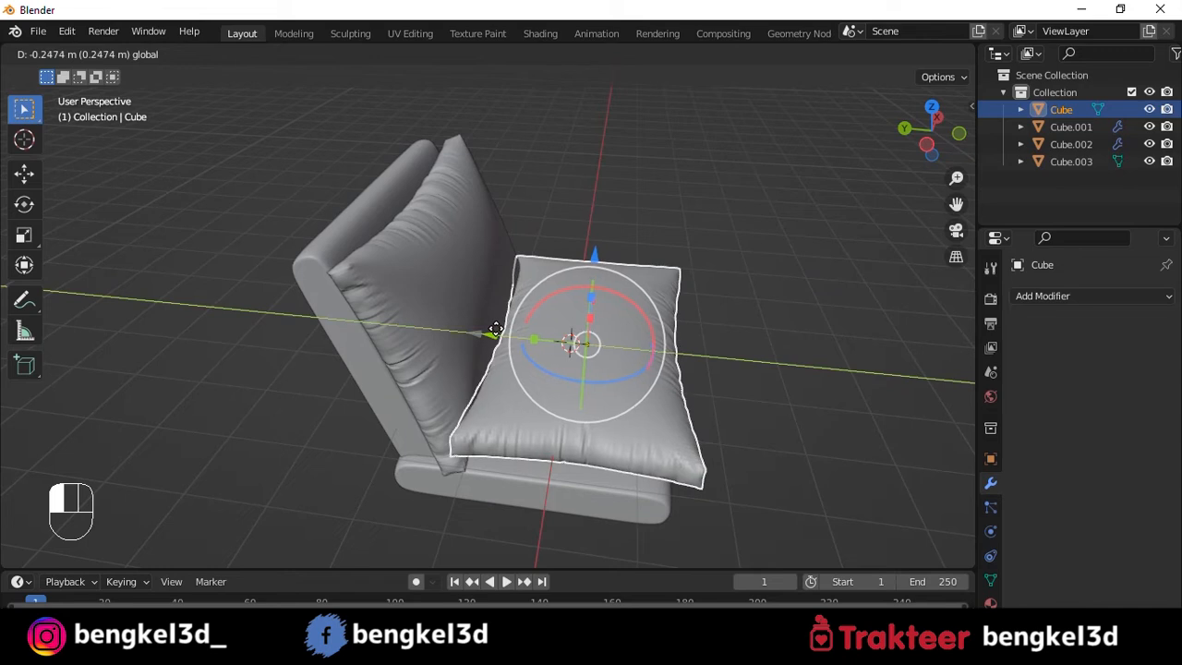
click(497, 330)
- Lengthen the seat slab by moving its front-end vertices forward along Y towards the seat pillow's front edge
click(775, 365)
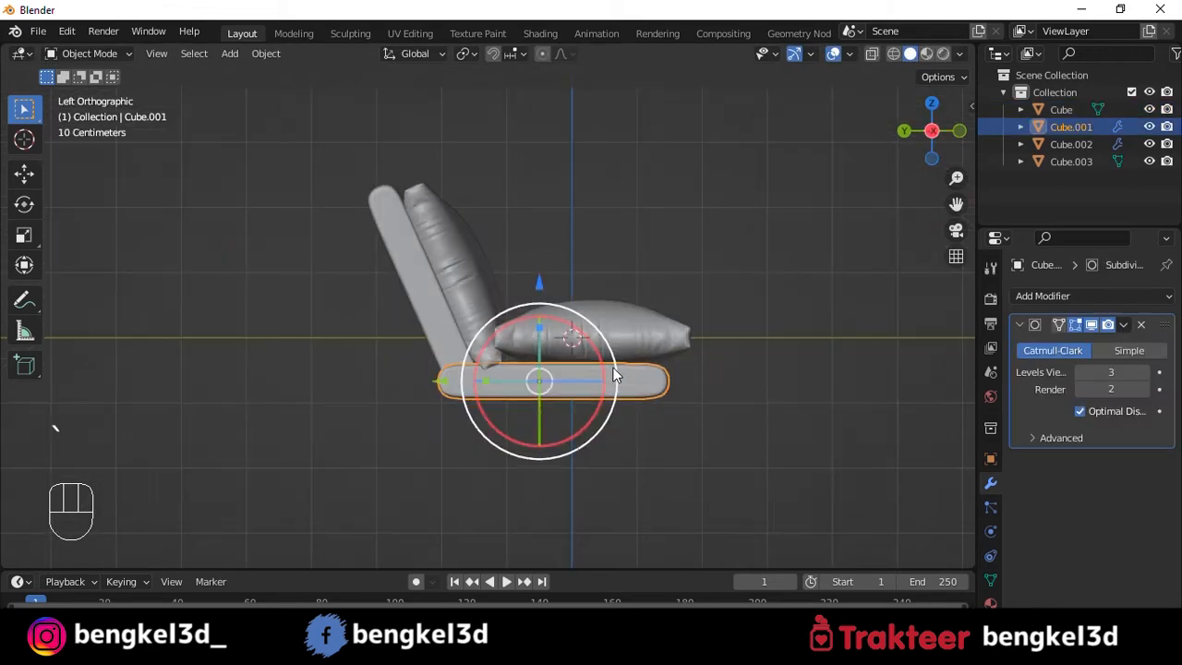
key(Tab)
shift+middle_drag(707, 333, 600, 332)
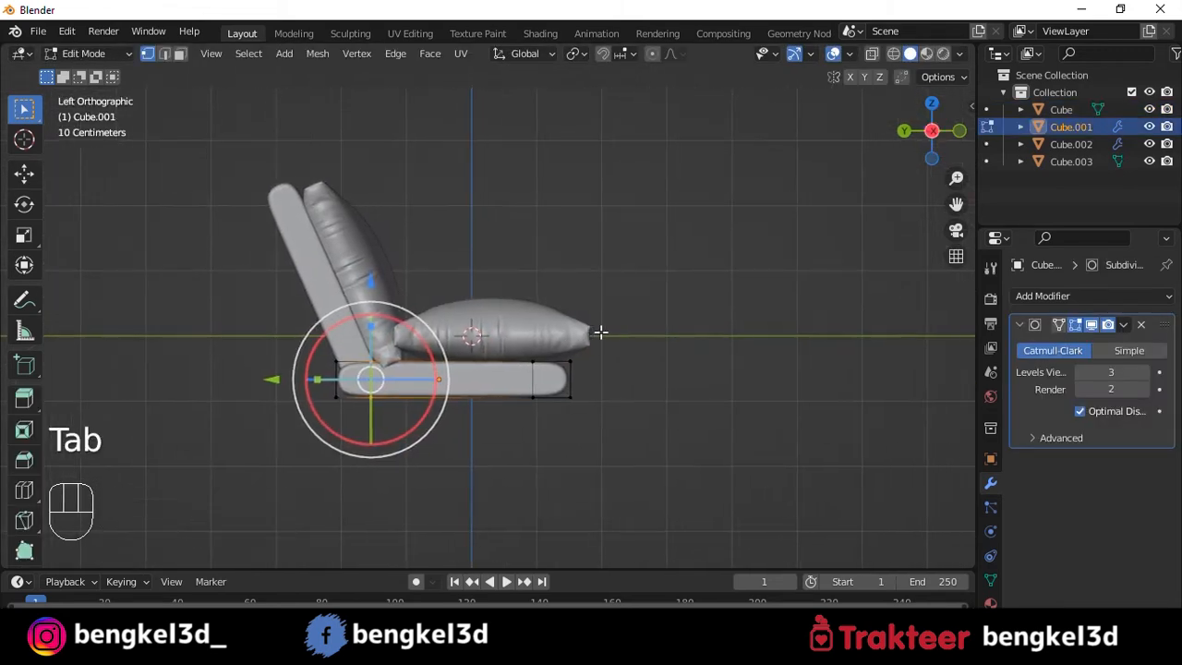
key(alt+z)
drag(506, 258, 693, 477)
drag(450, 383, 475, 384)
key(Tab)
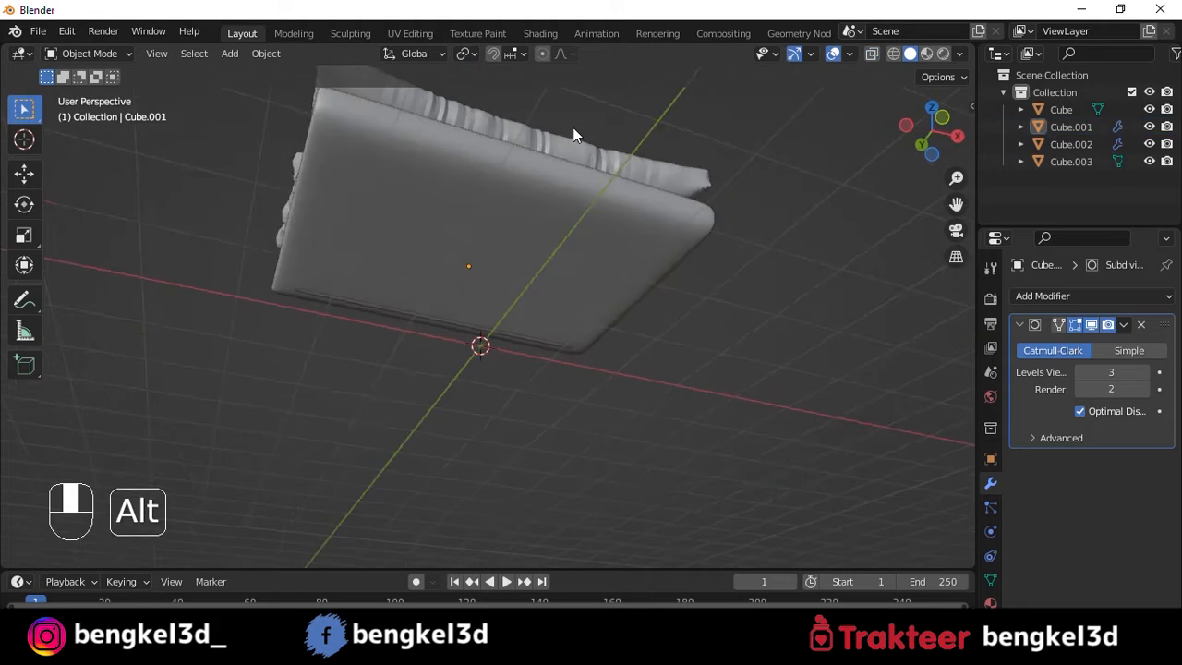
- Add a cube and scale it down to serve as a sofa leg
middle_drag(576, 132, 558, 140)
key(grave)
click(632, 293)
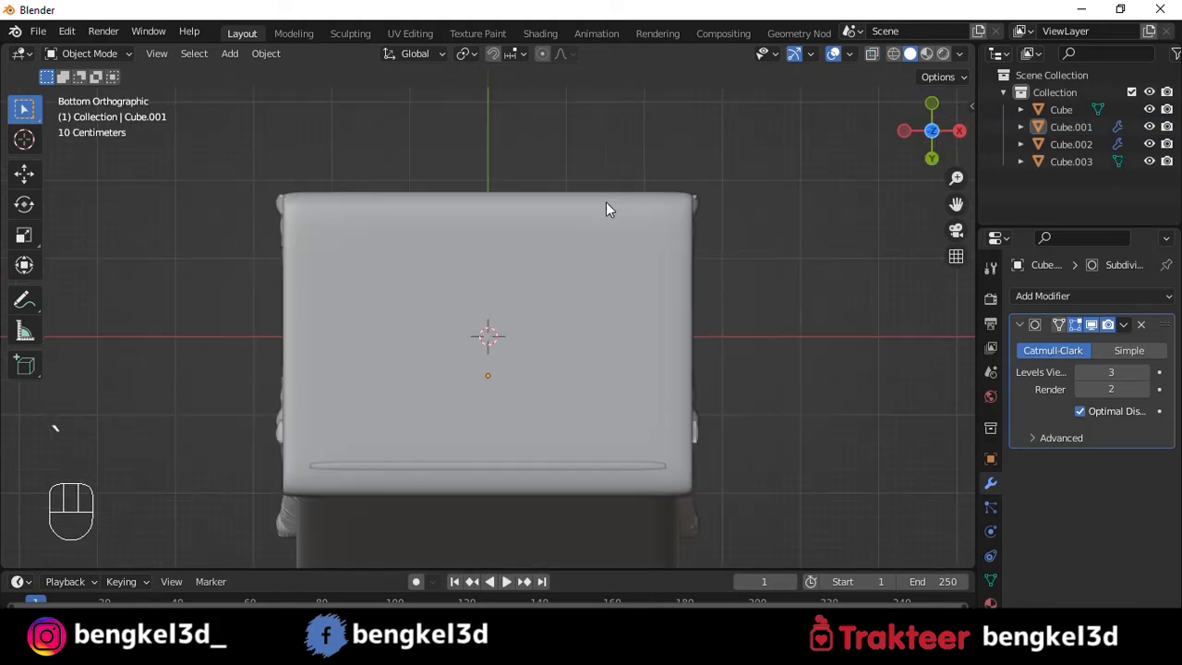
key(shift+a)
mouse_move(602, 201)
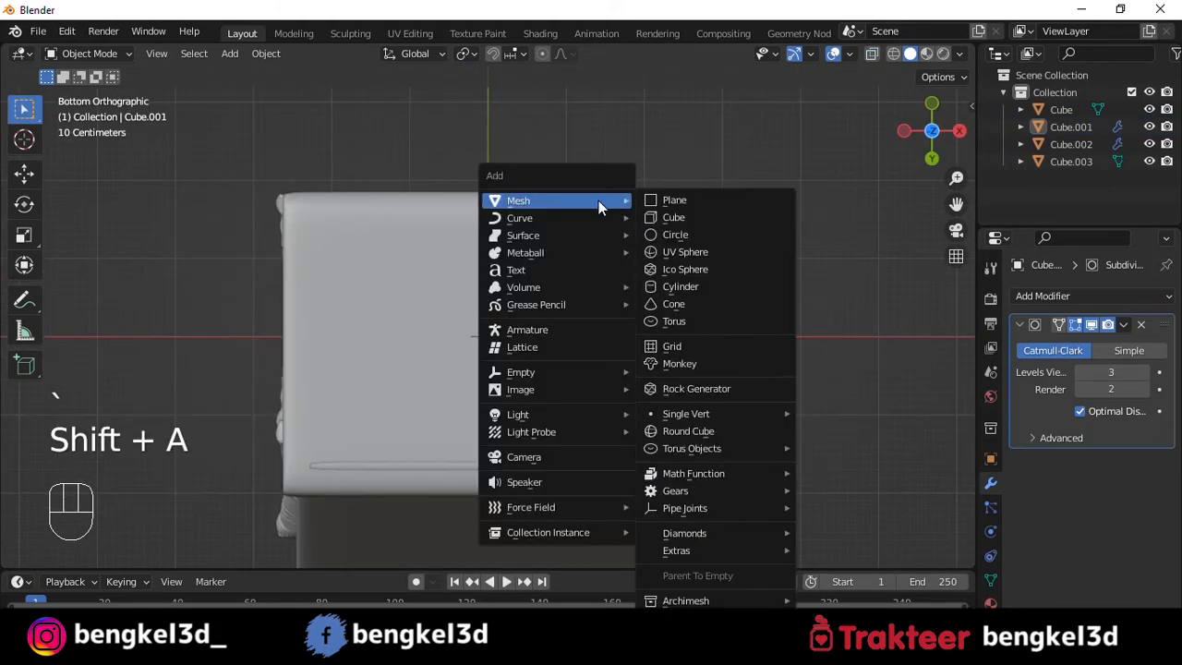
click(674, 220)
scroll(614, 295, down, 2)
key(s)
click(537, 332)
- Raise the leg cube to the underside of the seat slab, scale it down further, and move it sideways along X to the slab's side
key(grave)
click(501, 291)
drag(488, 276, 489, 133)
key(s)
click(627, 303)
drag(488, 234, 489, 170)
drag(584, 270, 442, 269)
click(518, 277)
- Move the leg along Y into place under the seat slab's corner
middle_drag(517, 268, 651, 284)
click(475, 282)
drag(377, 278, 452, 278)
click(762, 274)
middle_drag(768, 273, 619, 217)
click(363, 250)
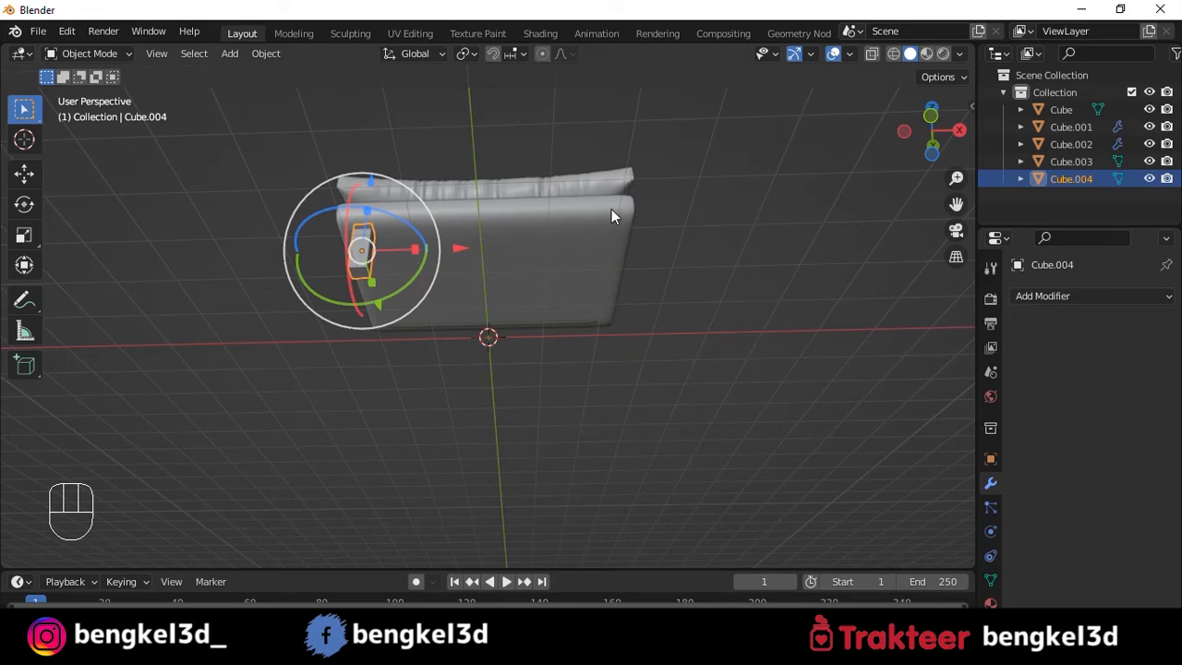
- Add a Mirror modifier to the leg on the X and Y axes, with the seat slab as mirror object
click(1072, 295)
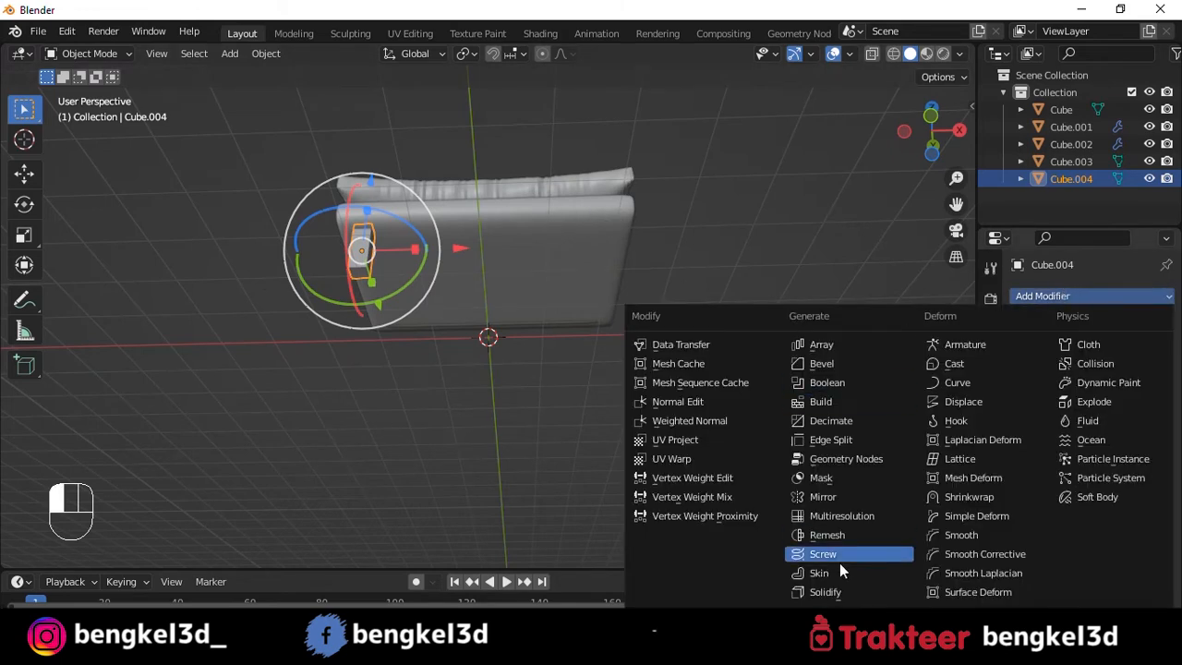
click(822, 497)
click(1112, 350)
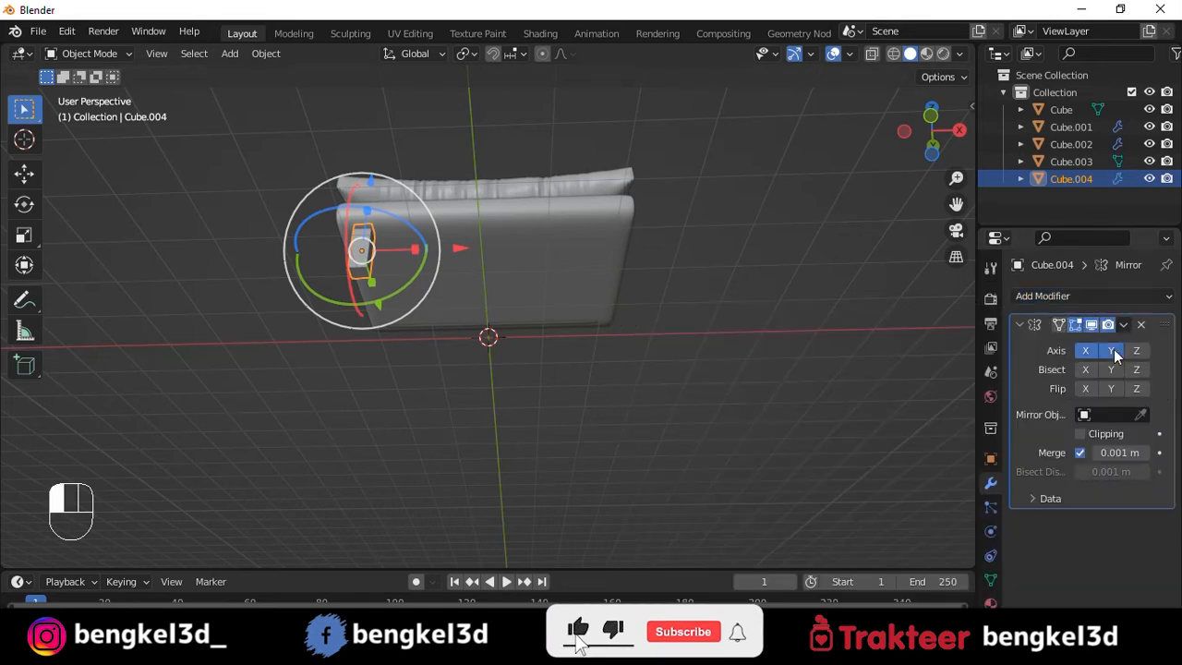
click(1142, 415)
click(528, 260)
- Set the seat slab's origin to its geometry so the mirrored legs line up with the slab
alt+middle_drag(567, 322, 666, 362)
middle_drag(345, 264, 317, 170)
click(462, 201)
alt+middle_drag(462, 200, 536, 180)
click(267, 55)
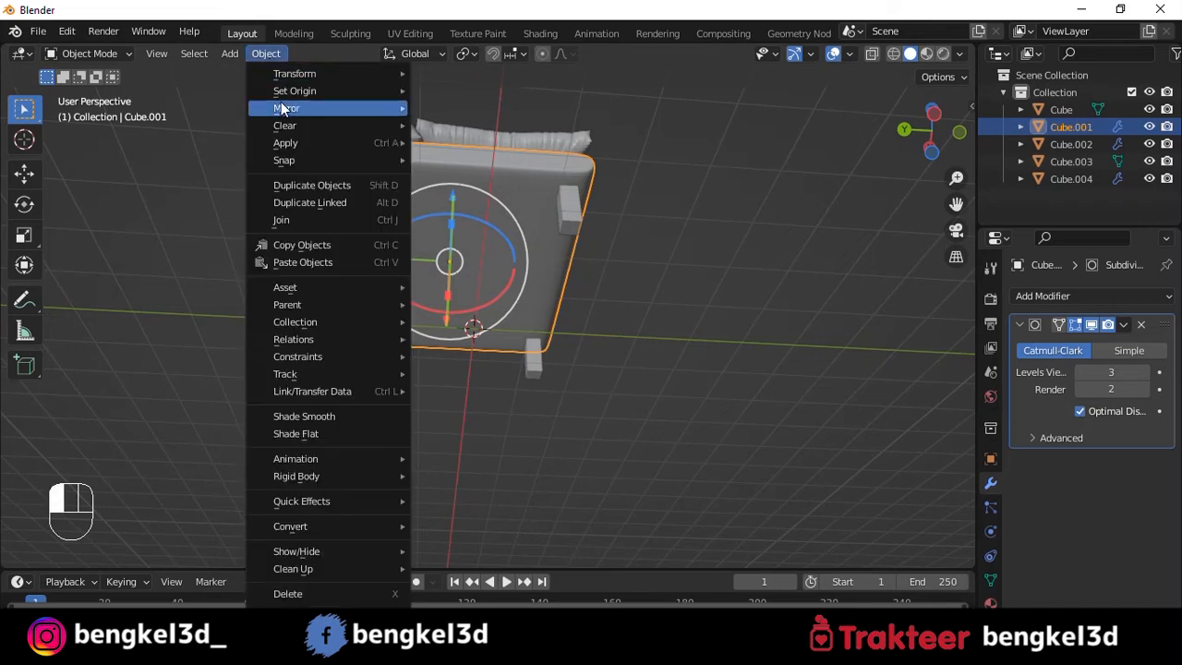
mouse_move(288, 89)
click(461, 110)
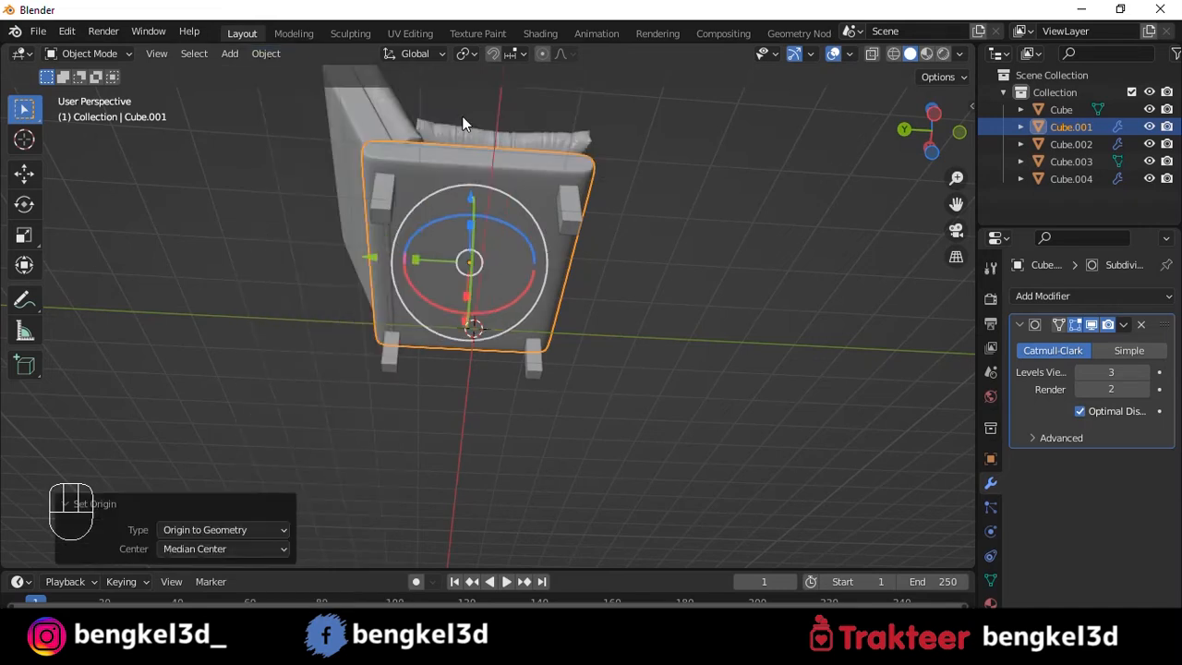
- Check the sofa with its four legs from several sides and switch the viewport to rendered shading
key(alt+a)
alt+middle_drag(666, 187, 594, 253)
click(585, 271)
key(alt+a)
scroll(541, 250, down, 5)
scroll(444, 273, up, 5)
alt+middle_drag(444, 273, 646, 243)
click(555, 261)
click(649, 243)
click(943, 53)
mouse_move(775, 242)
alt+middle_down()
mouse_move(600, 256)
mouse_move(602, 270)
alt+middle_up()
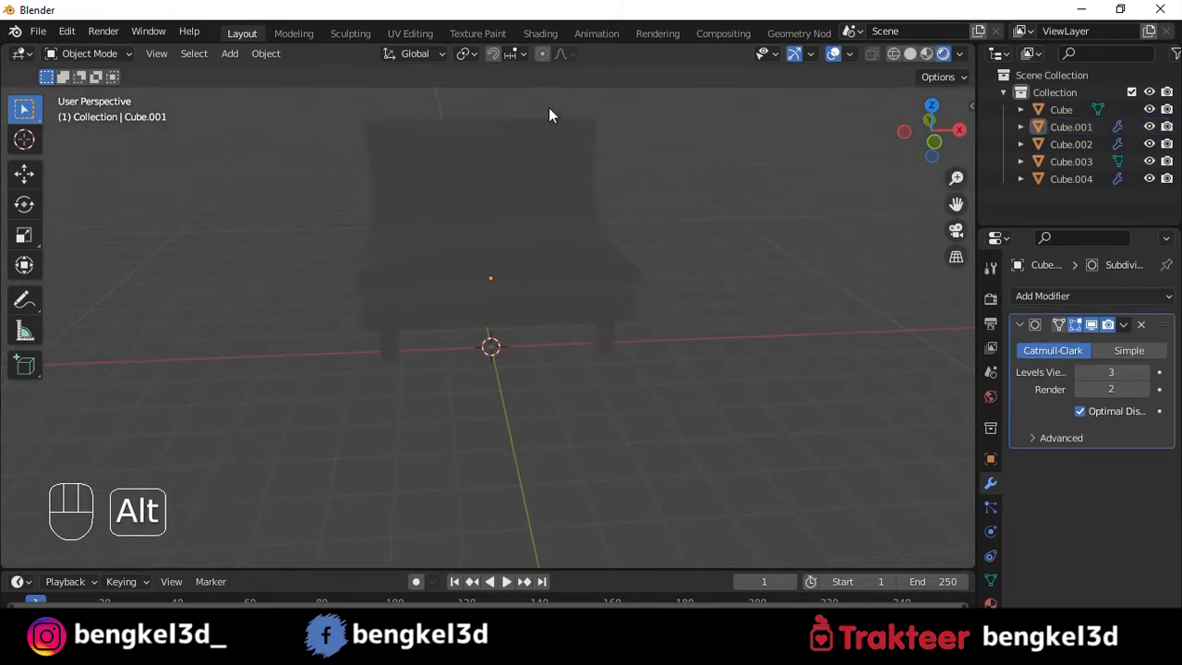
- In the Shading workspace, add a mapped environment texture to the world background and load christmas_photo_studio_02_4k.hdr
click(540, 34)
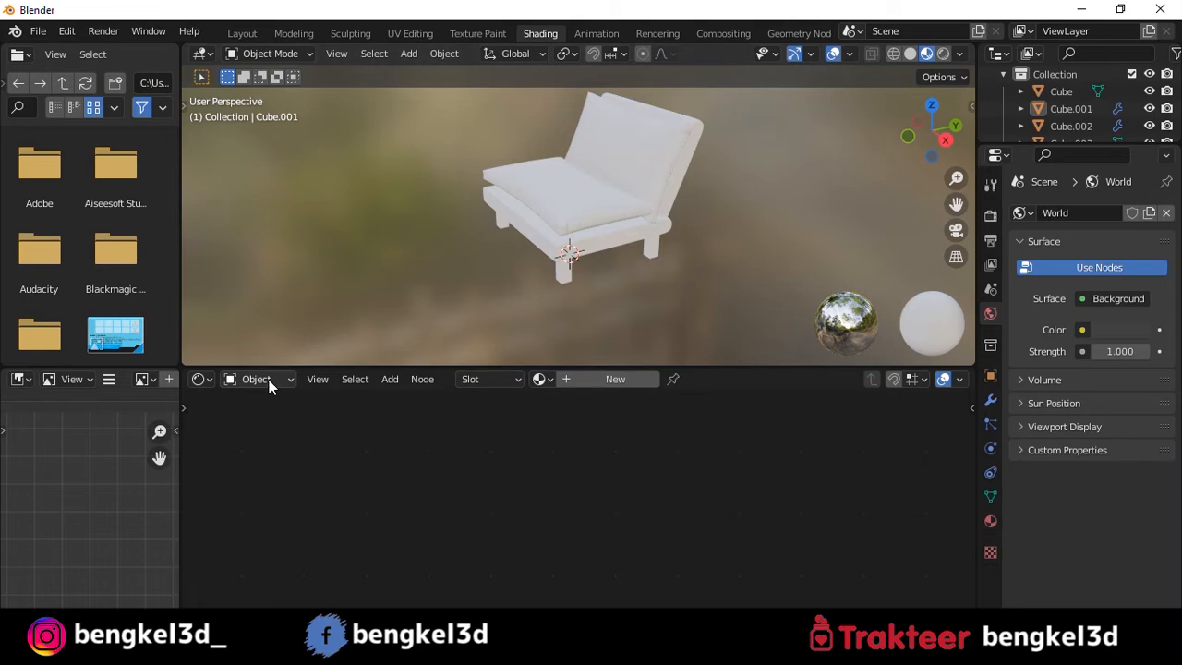
click(259, 418)
middle_drag(394, 478, 423, 540)
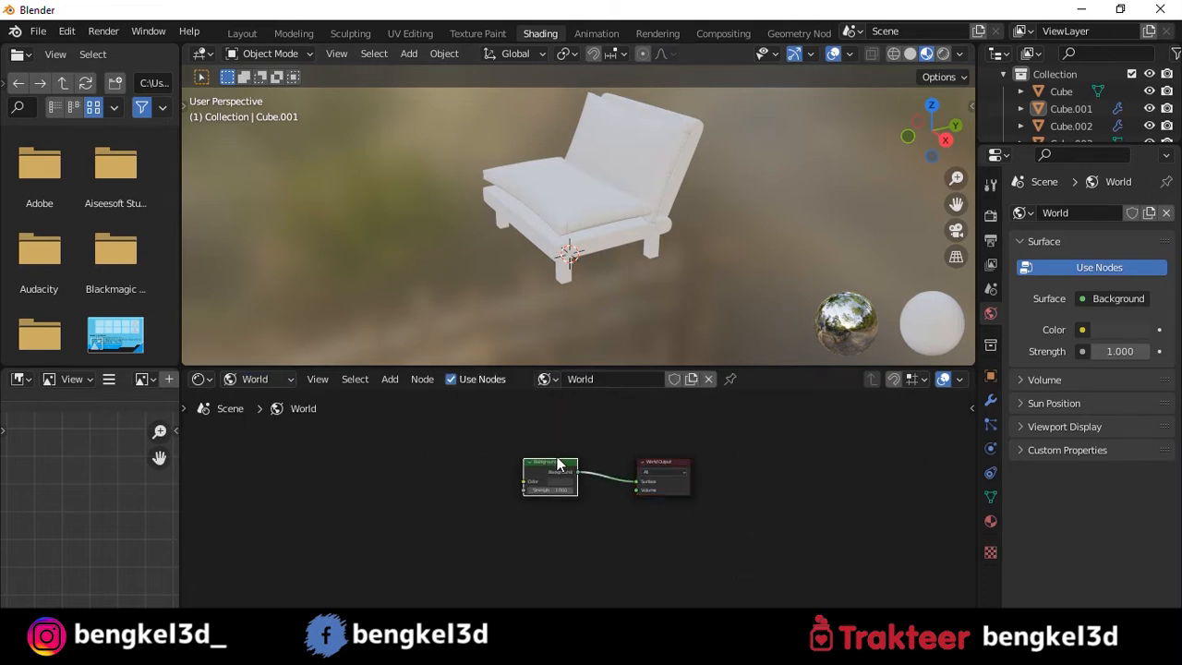
key(ctrl+t)
scroll(507, 449, up, 3)
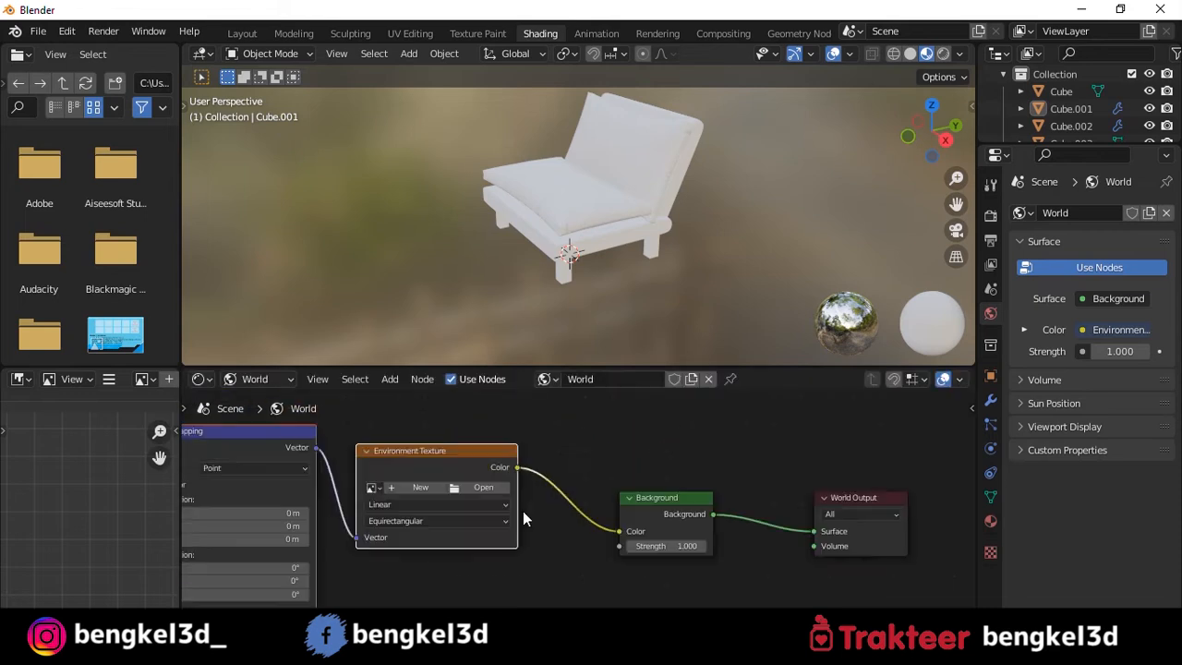
click(483, 486)
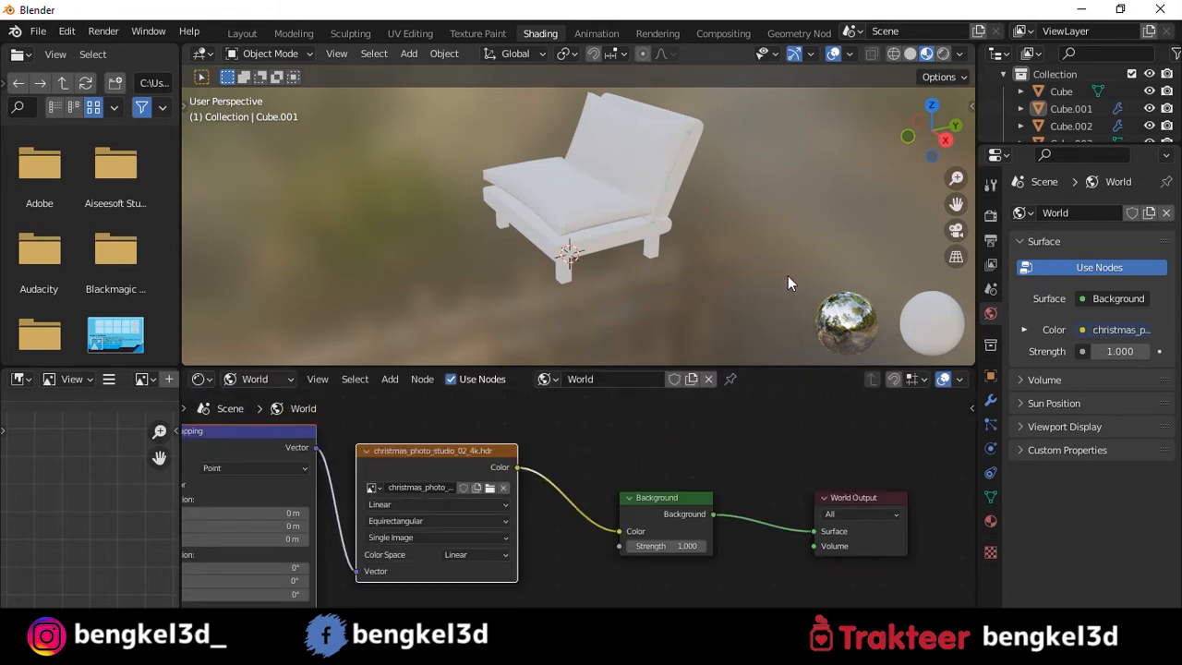
- Select the back pillow and create a new material for it in the object shader nodes
middle_drag(654, 198, 626, 201)
scroll(660, 205, up, 4)
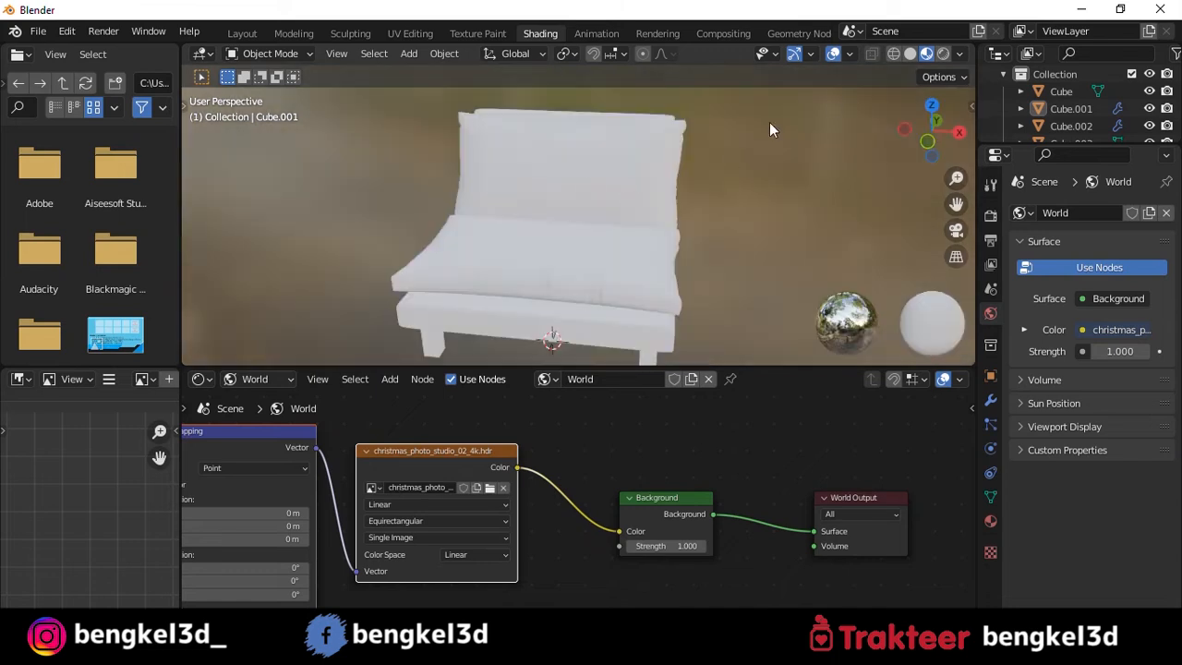
click(533, 151)
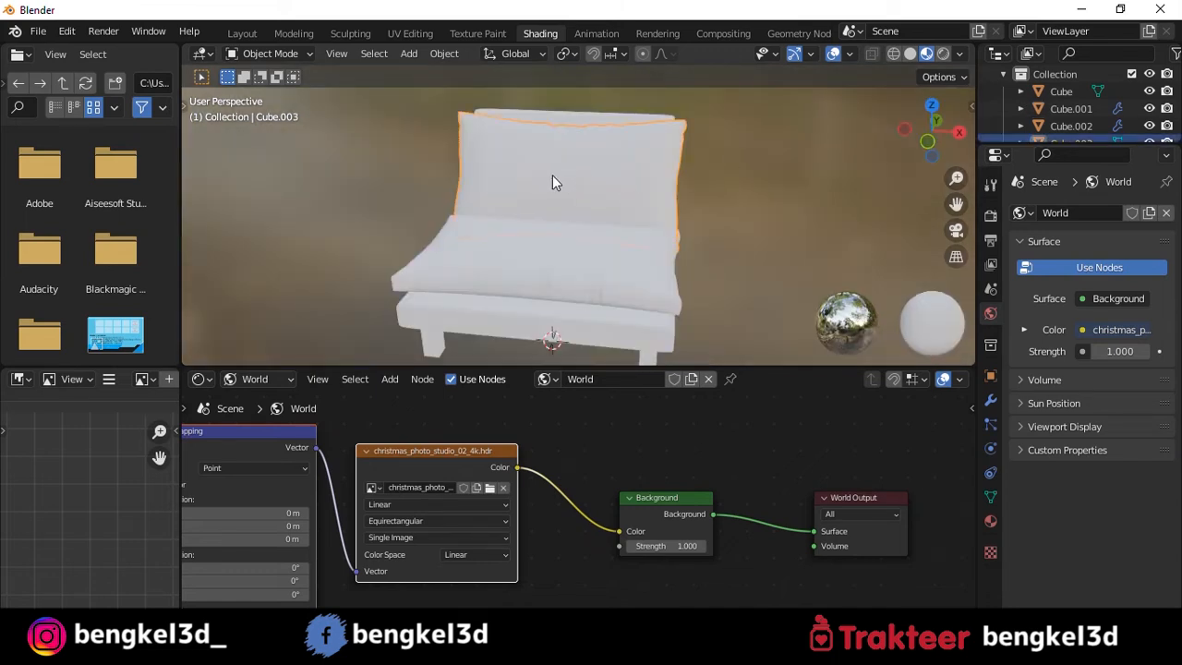
middle_drag(554, 182, 695, 164)
middle_drag(582, 200, 301, 350)
click(273, 378)
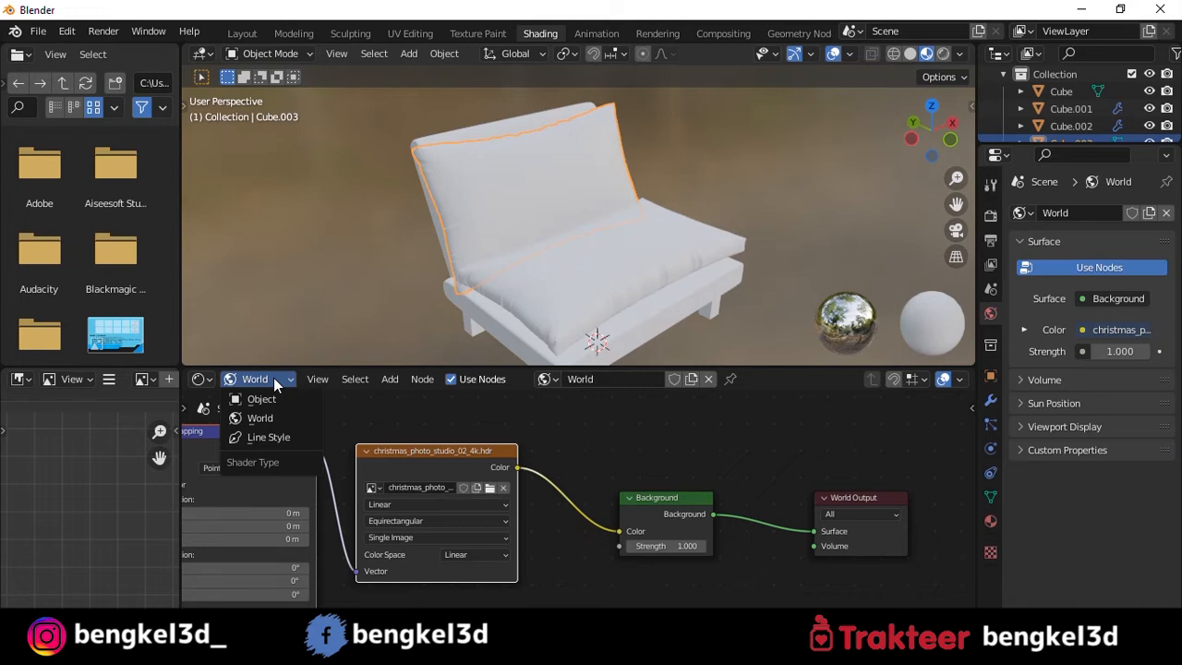
click(245, 395)
click(613, 379)
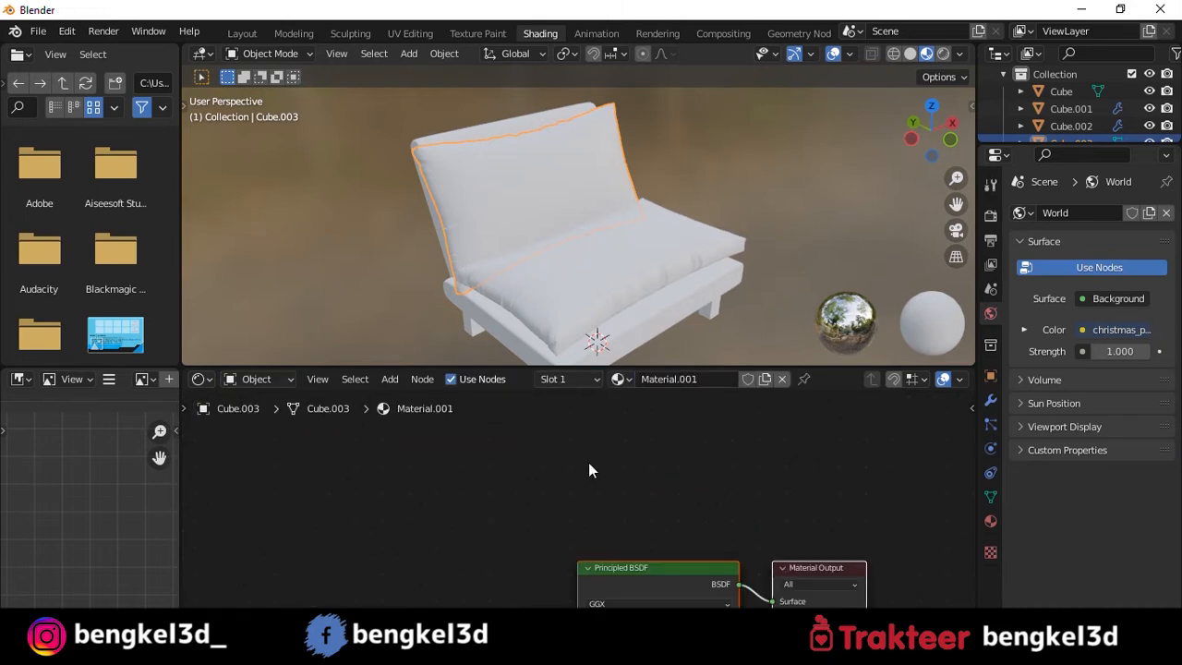
- Connect a mapped image texture to the back pillow material's base color and load Fabric036_2K_Color.jpg
click(578, 469)
key(ctrl+t)
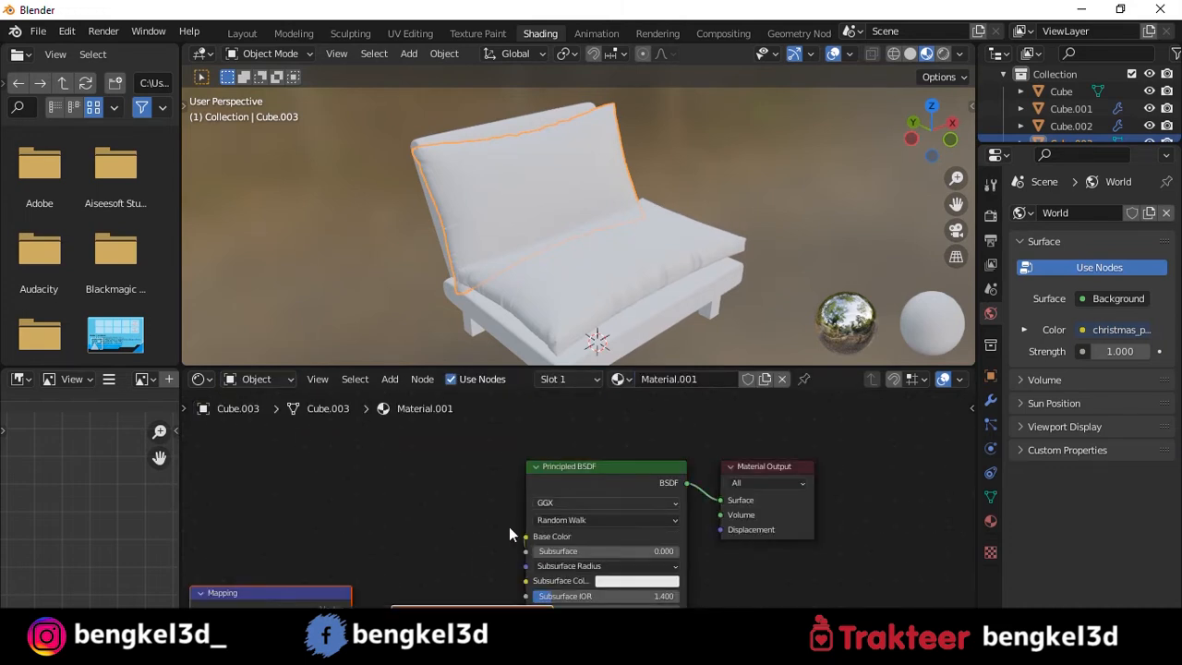
scroll(469, 561, down, 2)
middle_drag(470, 561, 467, 484)
key(g)
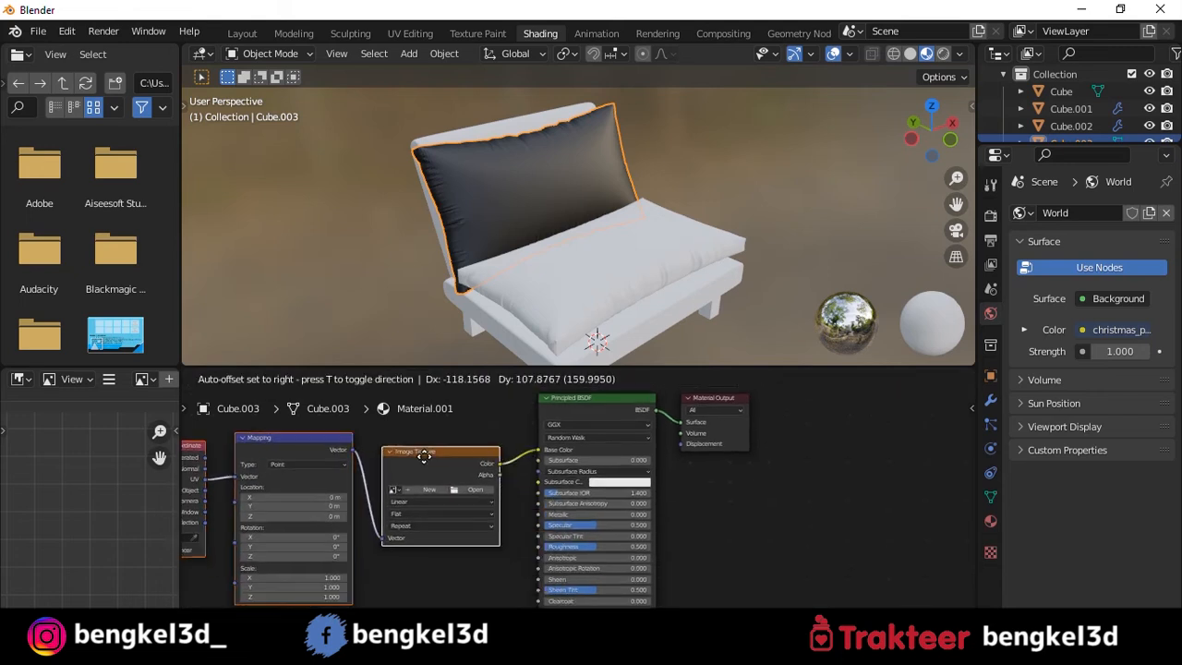
click(404, 484)
scroll(436, 488, up, 2)
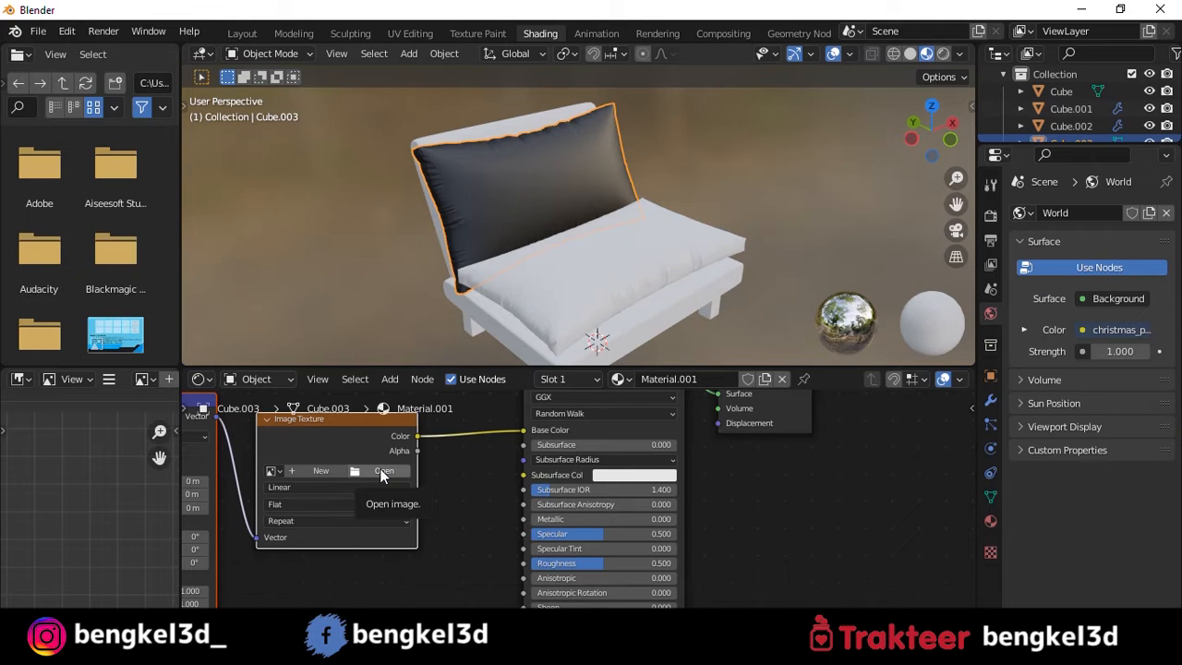
click(383, 471)
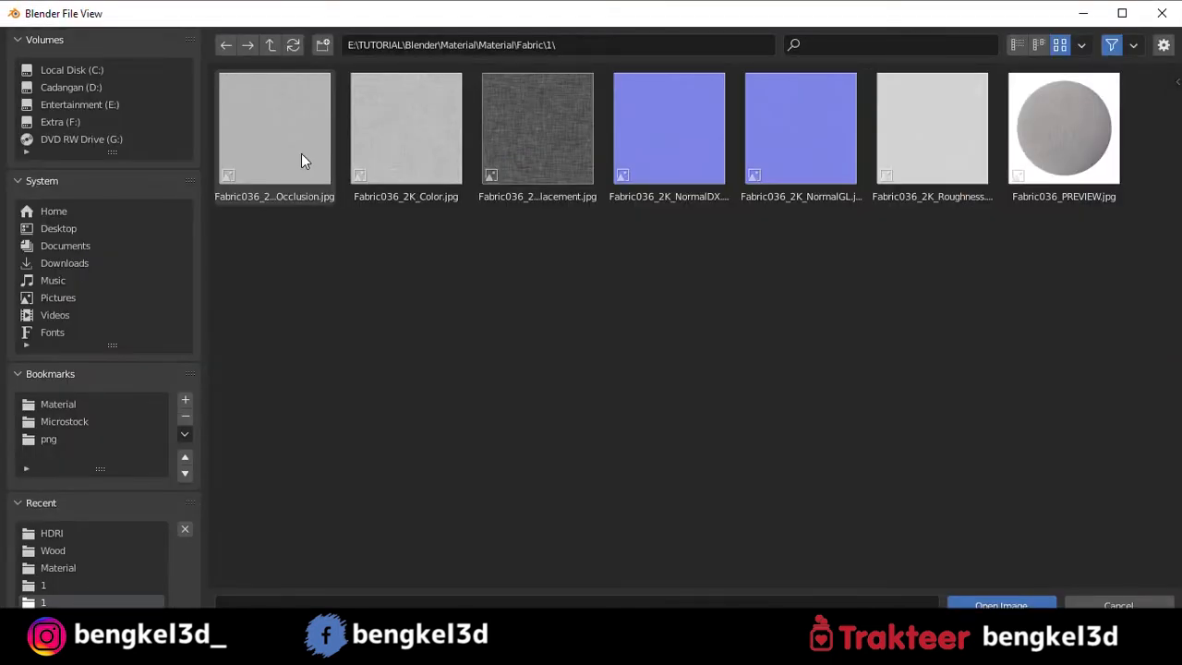
double_click(414, 156)
scroll(603, 212, up, 3)
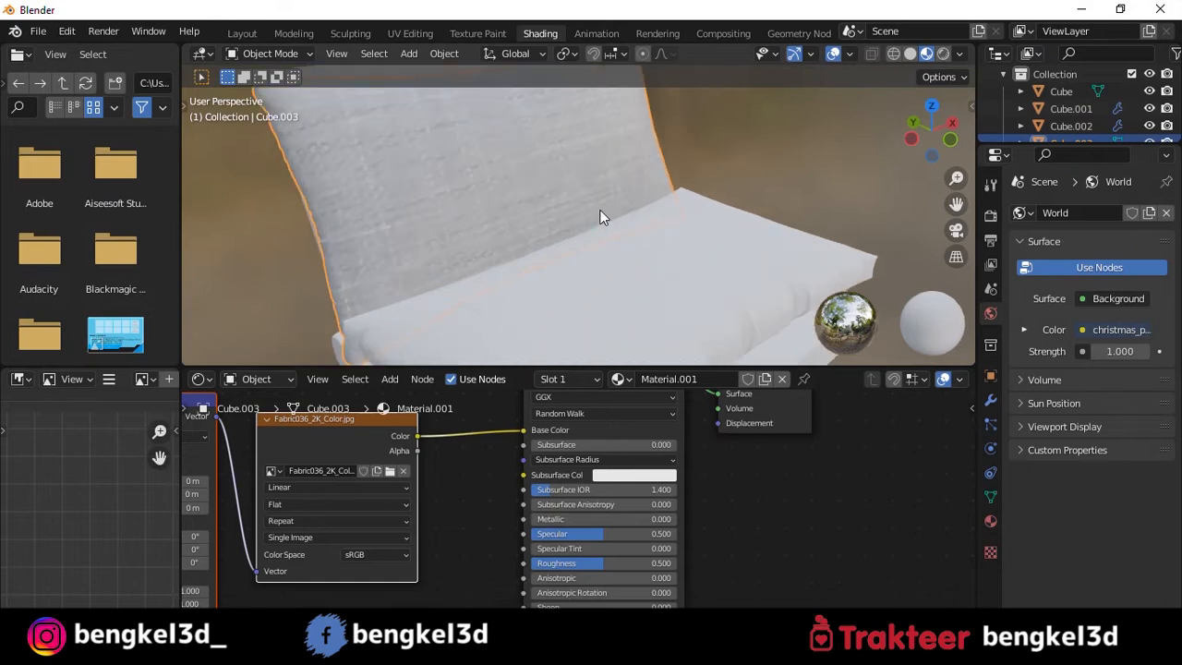
scroll(604, 214, down, 2)
- Link the back pillow's fabric material to the seat pillow, seat slab and backrest
middle_drag(597, 264, 675, 216)
click(661, 255)
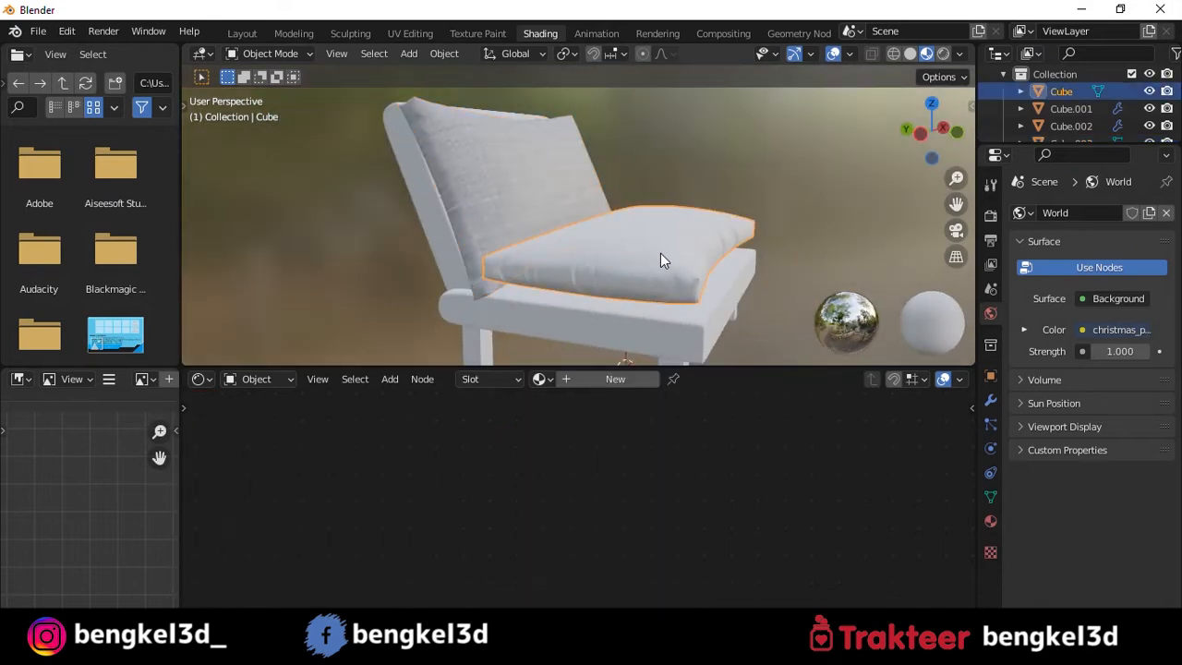
shift+click(587, 317)
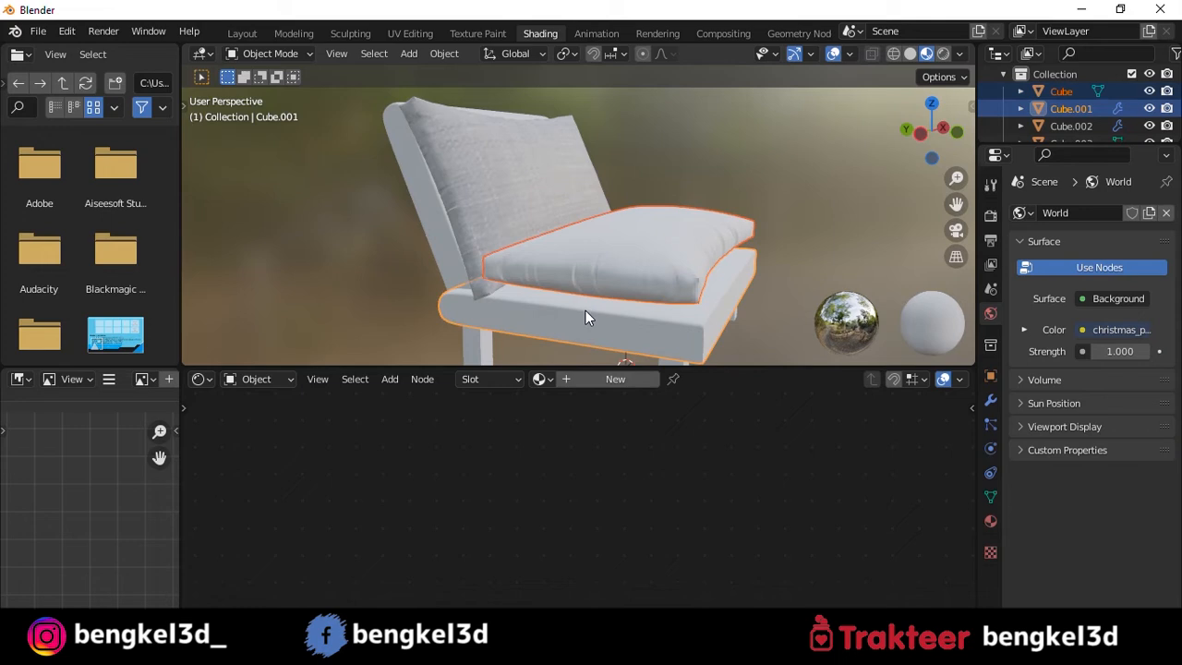
shift+click(442, 245)
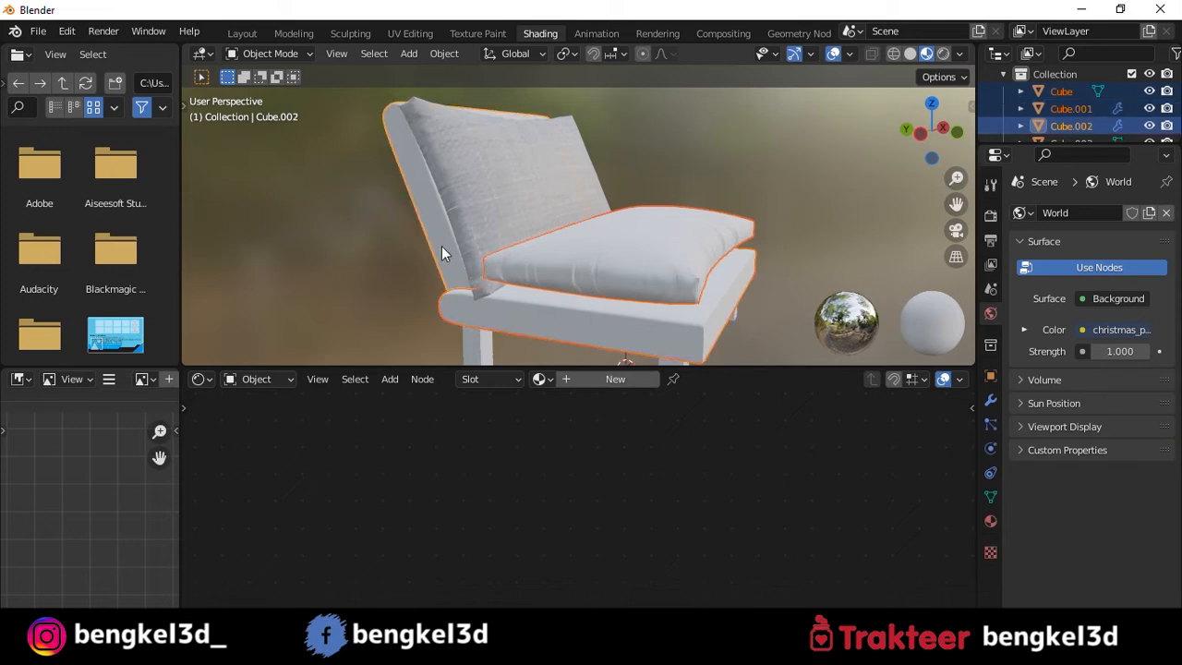
shift+click(524, 162)
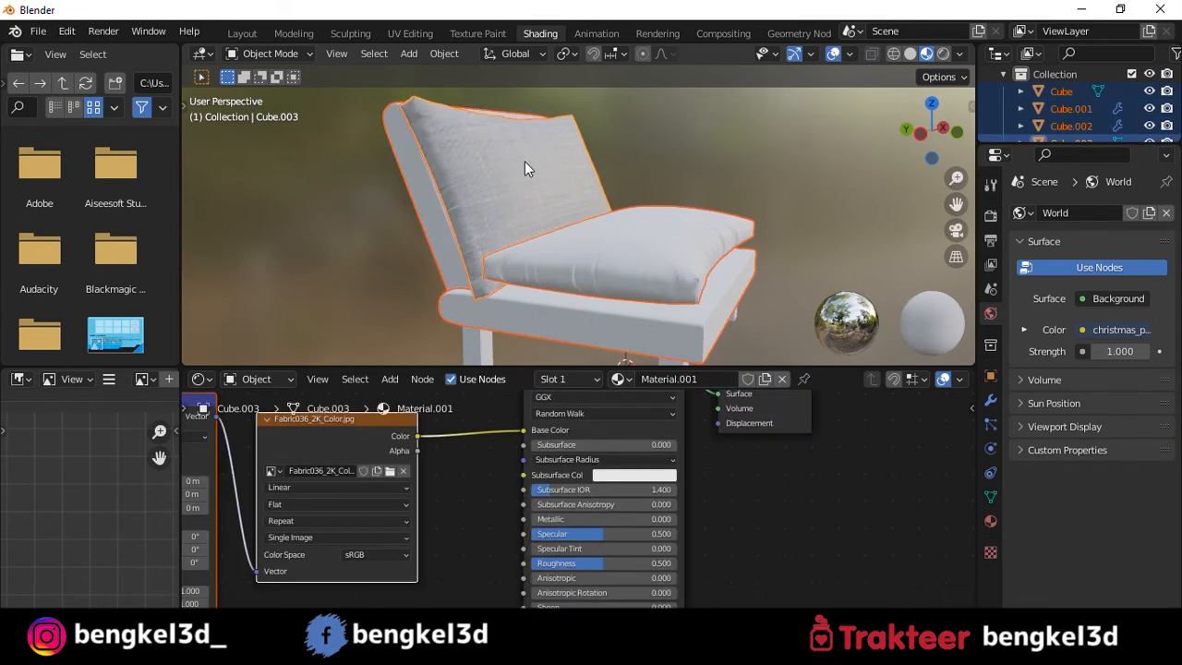
key(ctrl+l)
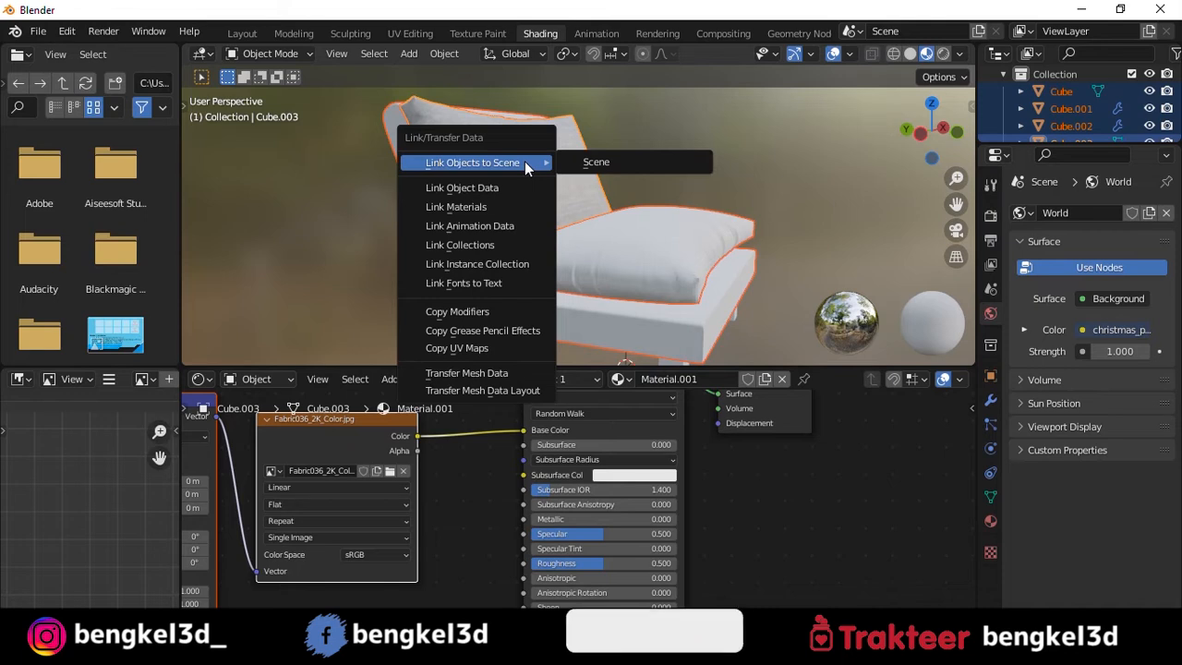
click(481, 205)
middle_drag(801, 183, 619, 186)
click(749, 185)
scroll(669, 210, down, 3)
scroll(669, 210, up, 2)
middle_drag(669, 209, 791, 202)
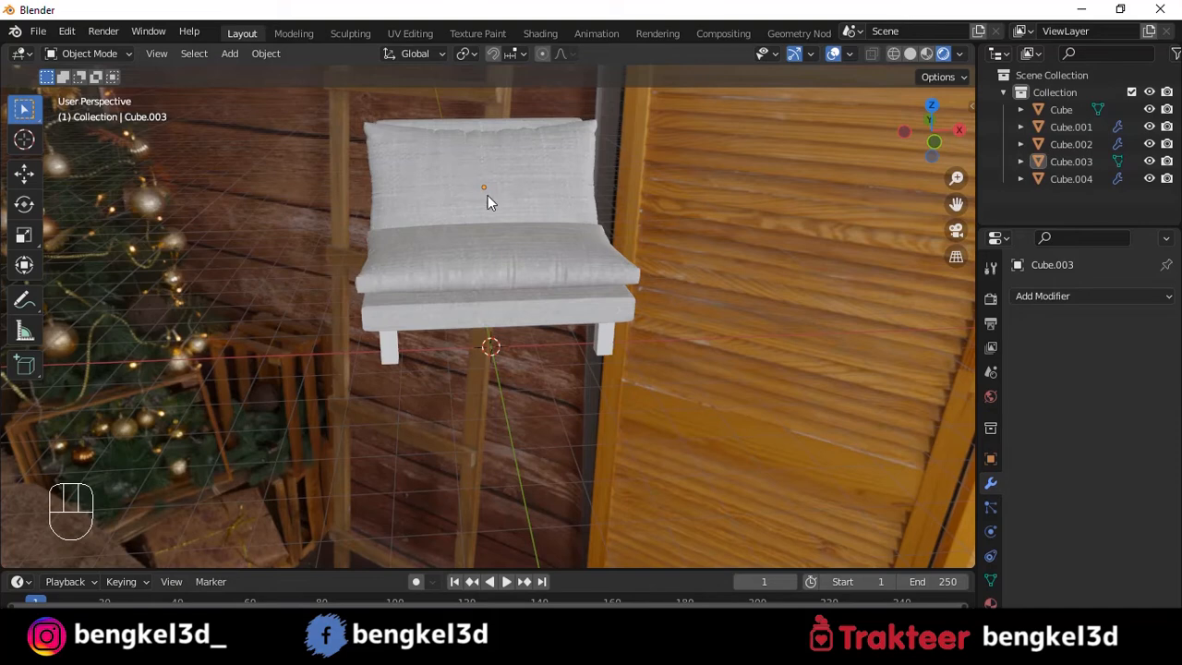
- In the Layout workspace, lower the seat pillow slightly along Z onto the seat slab
click(514, 259)
mouse_move(515, 259)
alt+mouse_down()
mouse_move(629, 255)
mouse_move(554, 184)
alt+mouse_up()
drag(506, 126, 510, 137)
click(788, 158)
alt+drag(789, 158, 648, 311)
- Move the seat slab's front edge loop back along Y, in line with the seat pillow's front edge
click(643, 311)
scroll(630, 332, up, 3)
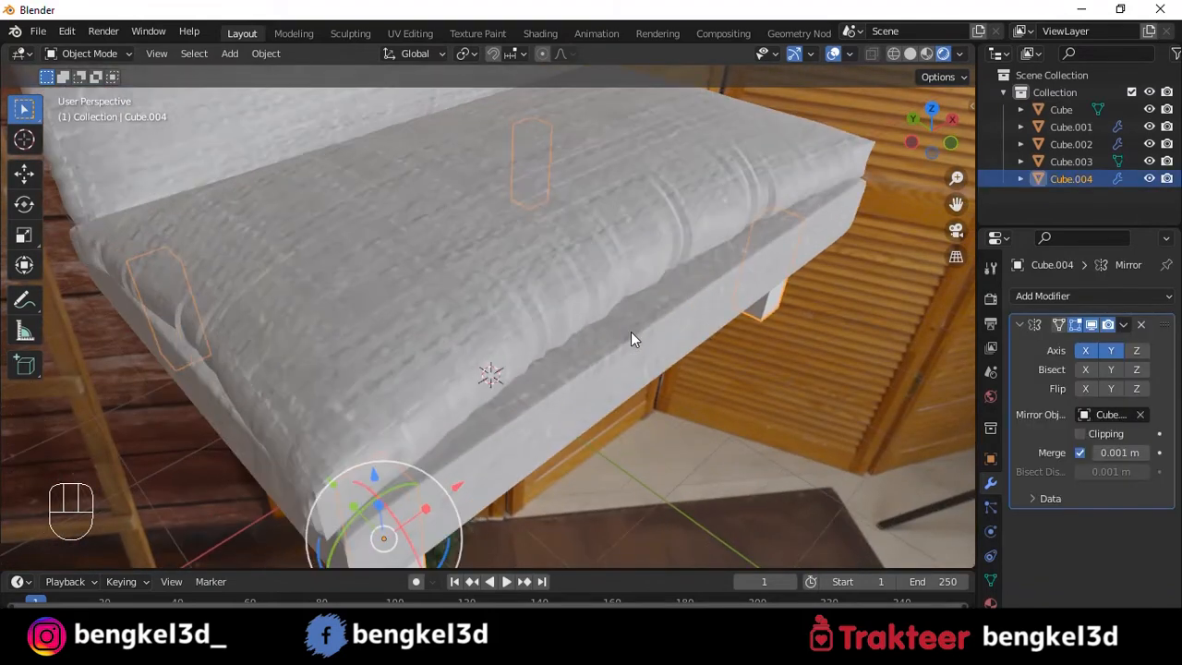
click(631, 339)
key(Tab)
key(alt+z)
alt+click(694, 369)
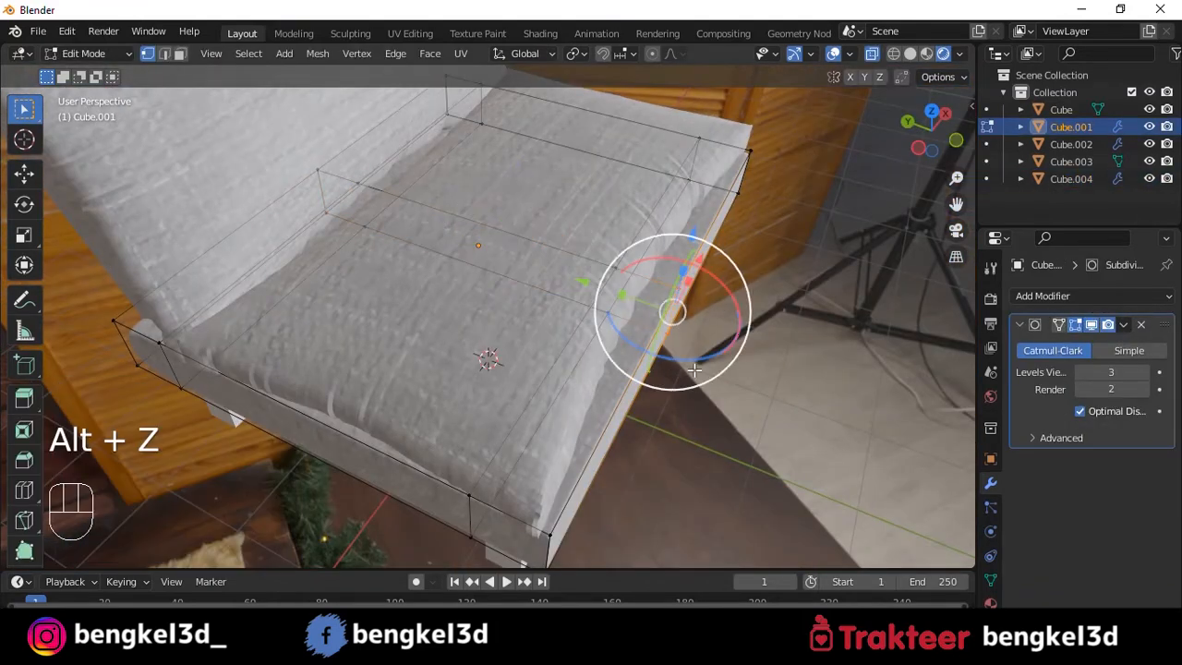
drag(584, 281, 546, 267)
key(Tab)
alt+drag(554, 277, 707, 306)
click(723, 395)
scroll(651, 361, down, 5)
- Select the sofa legs and create a new material for them in the Shading workspace
click(651, 361)
alt+drag(651, 355, 666, 309)
click(666, 308)
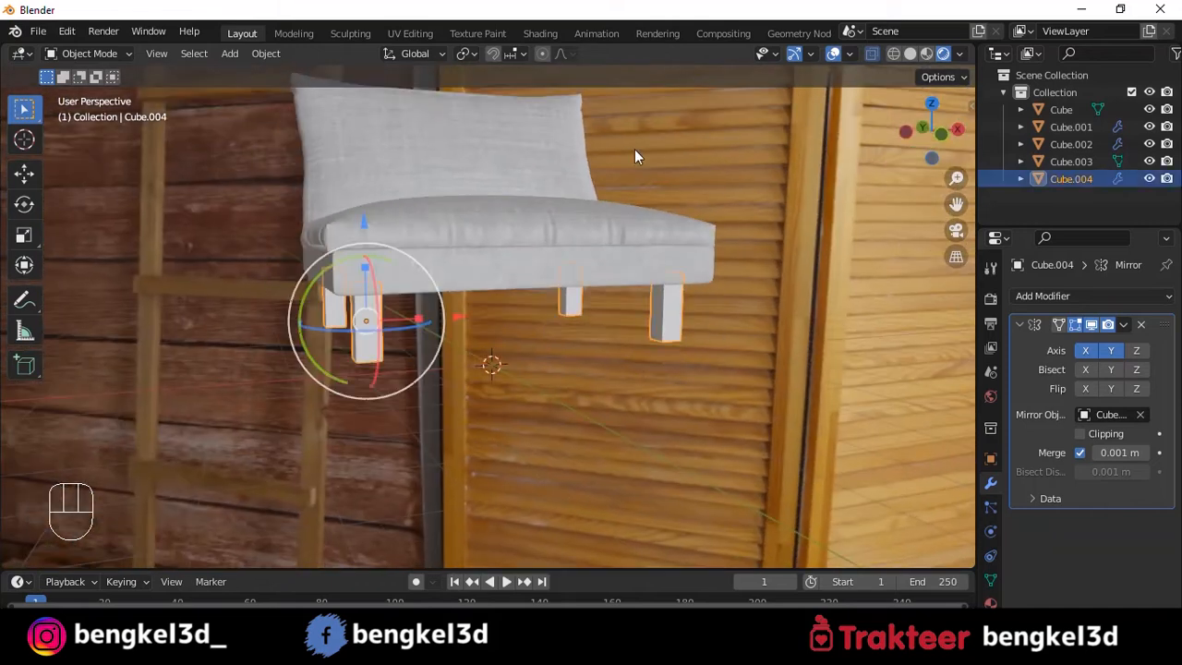
click(538, 34)
alt+drag(545, 237, 606, 280)
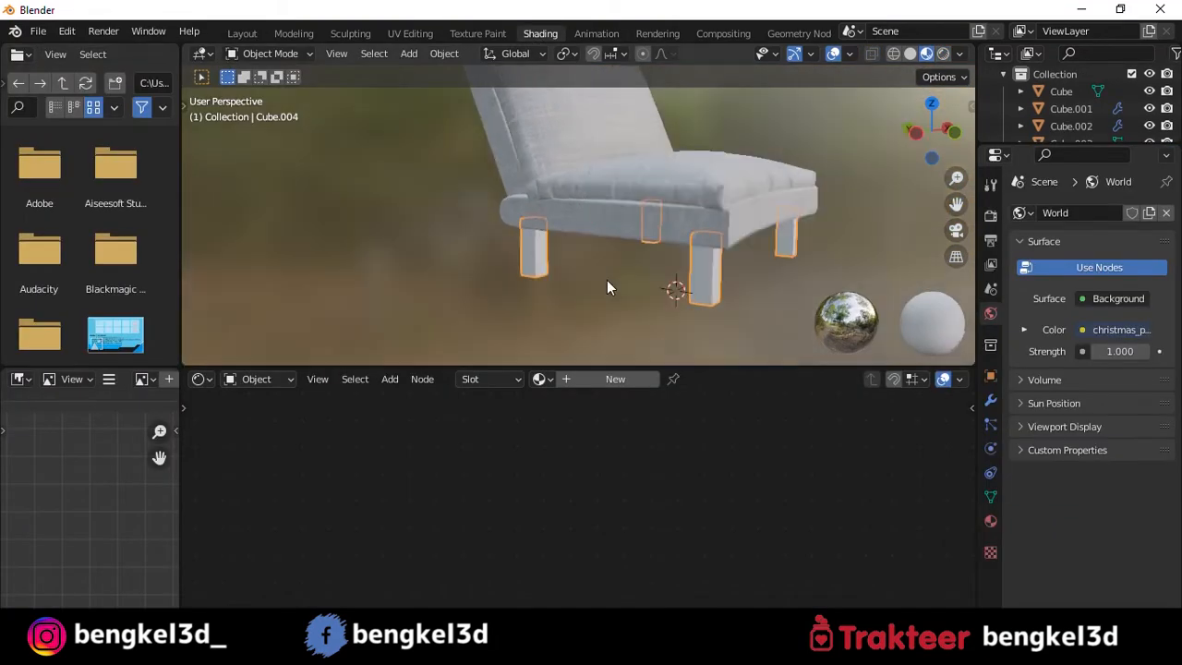
click(605, 379)
- Connect a mapped image texture to the leg material's base color and load Wood060_2K_Color.jpg
middle_drag(551, 426, 551, 504)
click(580, 445)
key(ctrl+t)
drag(466, 576, 387, 469)
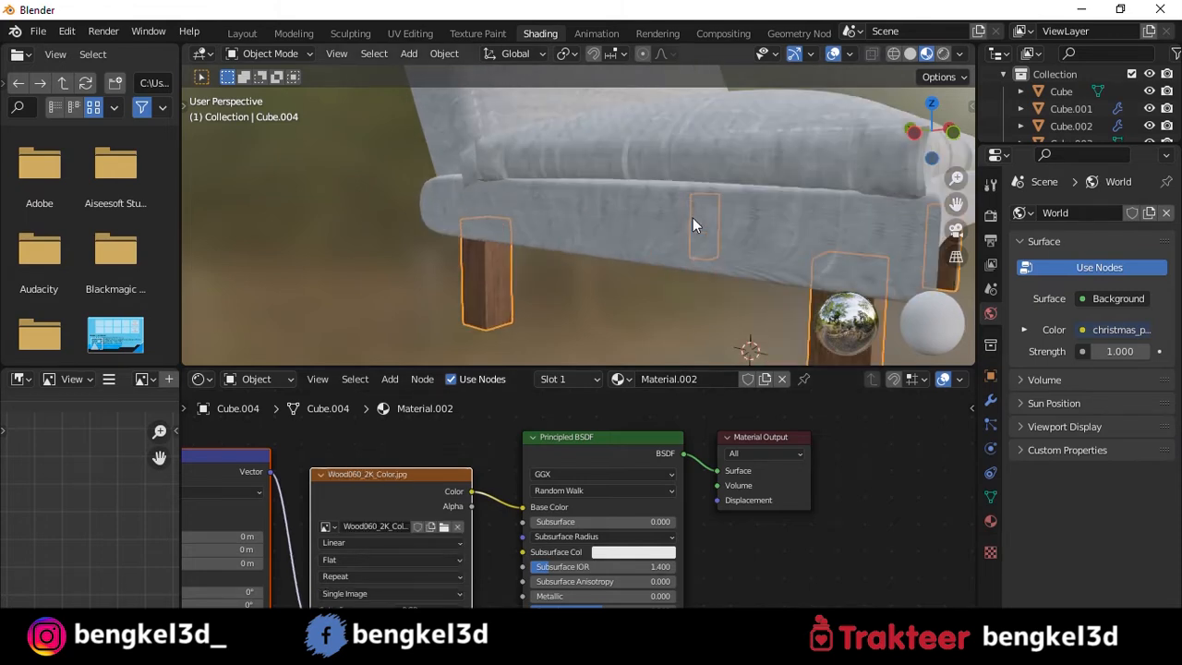
middle_drag(692, 218, 674, 177)
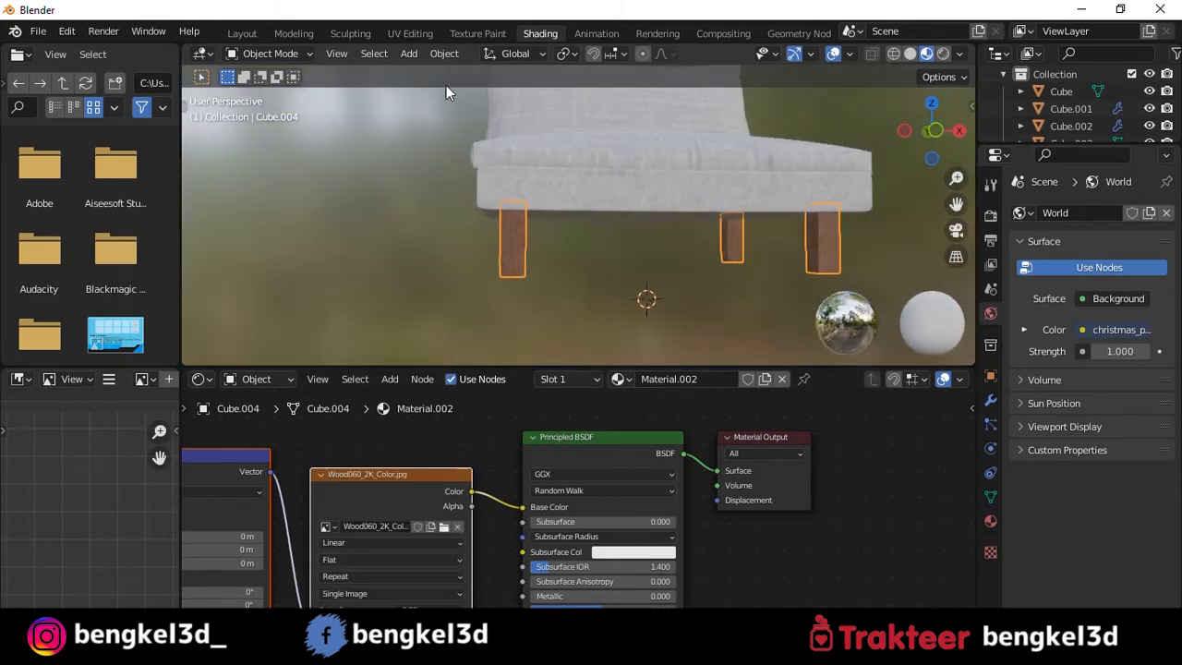
- Return to the Layout workspace and add a camera to the scene
click(250, 33)
mouse_move(474, 149)
middle_down()
mouse_move(543, 223)
mouse_move(562, 223)
mouse_move(547, 194)
mouse_move(672, 171)
mouse_move(283, 72)
middle_up()
scroll(662, 192, up, 1)
click(663, 190)
alt+middle_drag(607, 232, 568, 244)
key(shift+a)
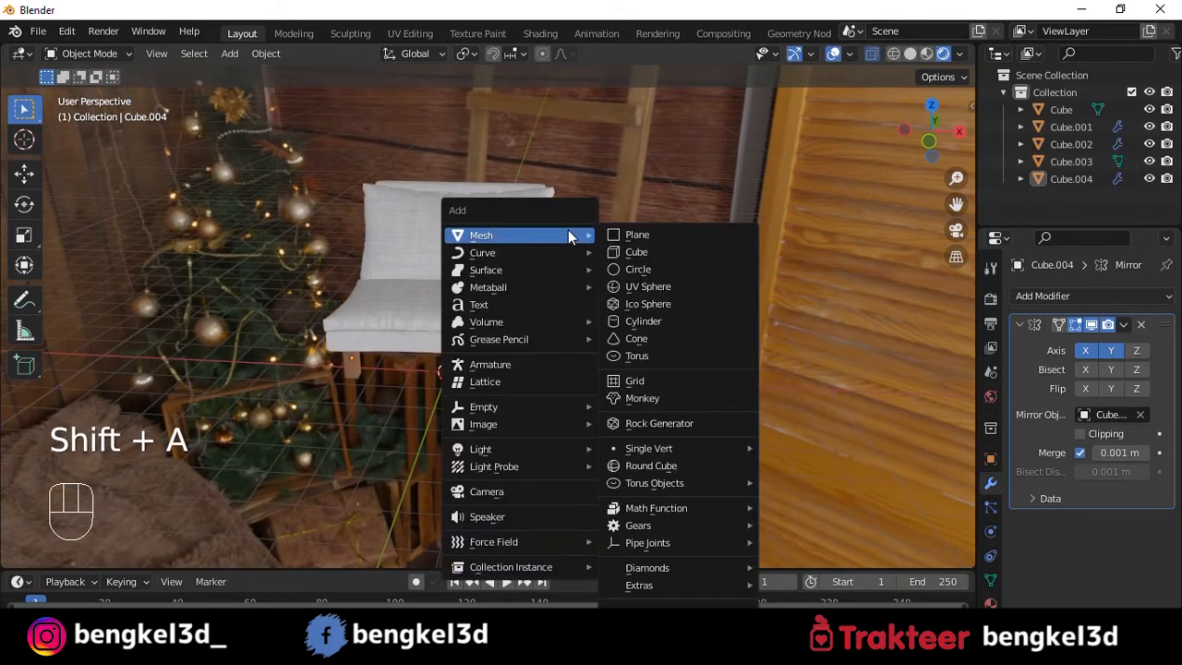
click(499, 492)
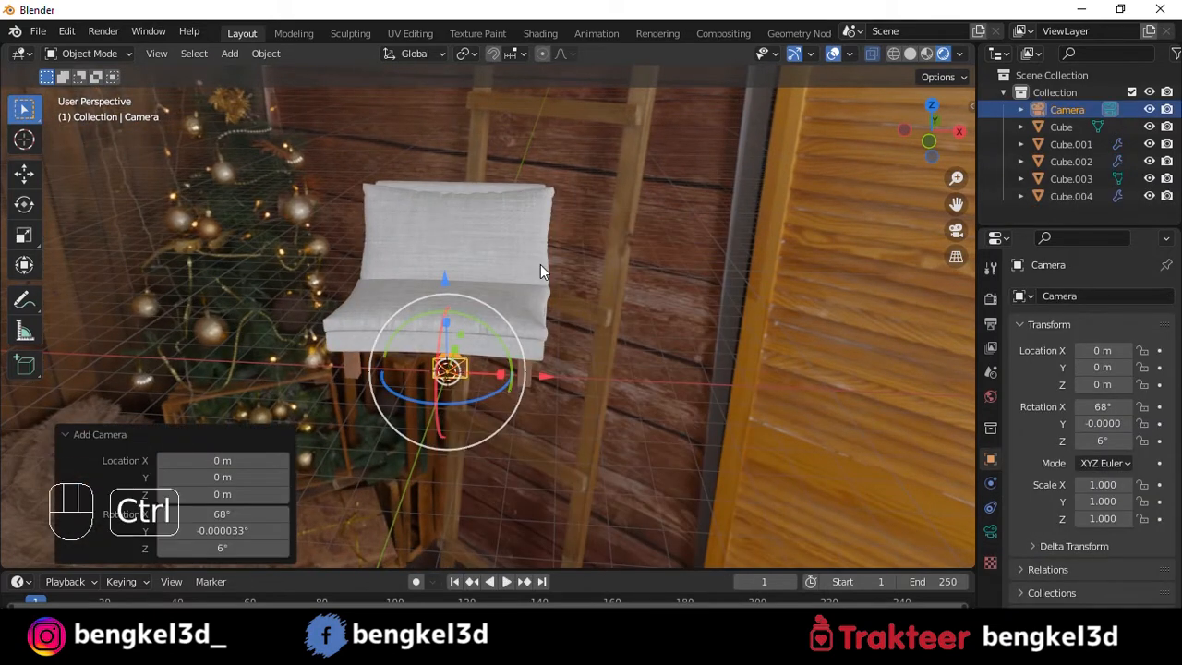
- Align the new camera to the current view of the sofa and lock the camera to the view
key(ctrl+alt+KP_0)
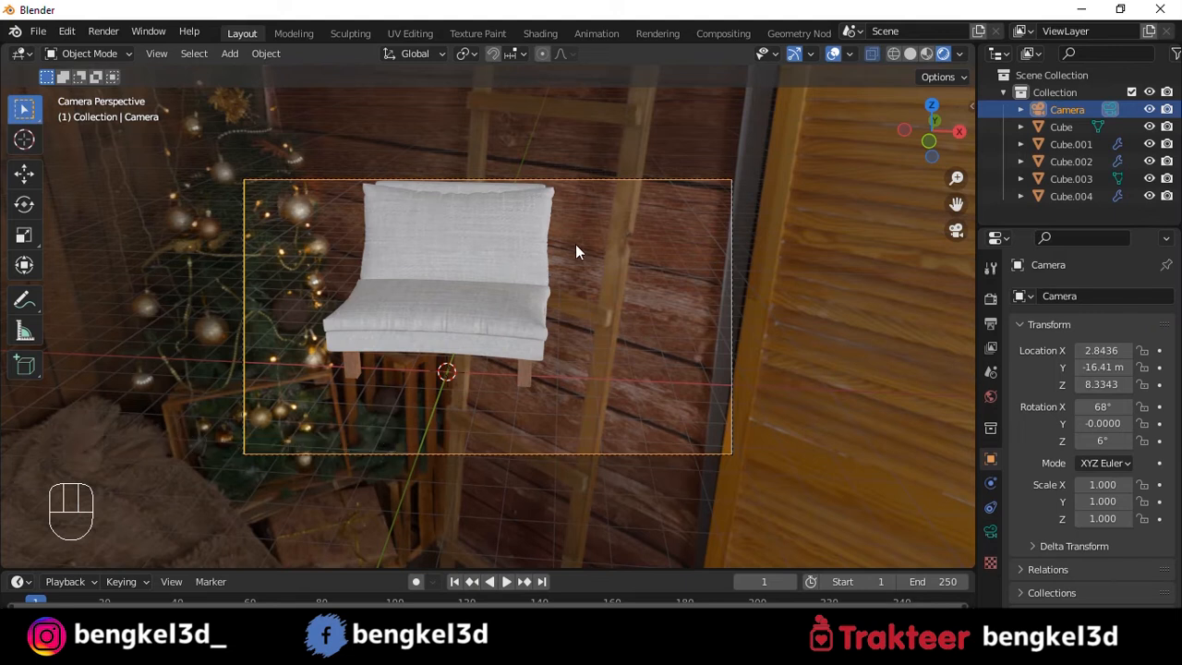
key(q)
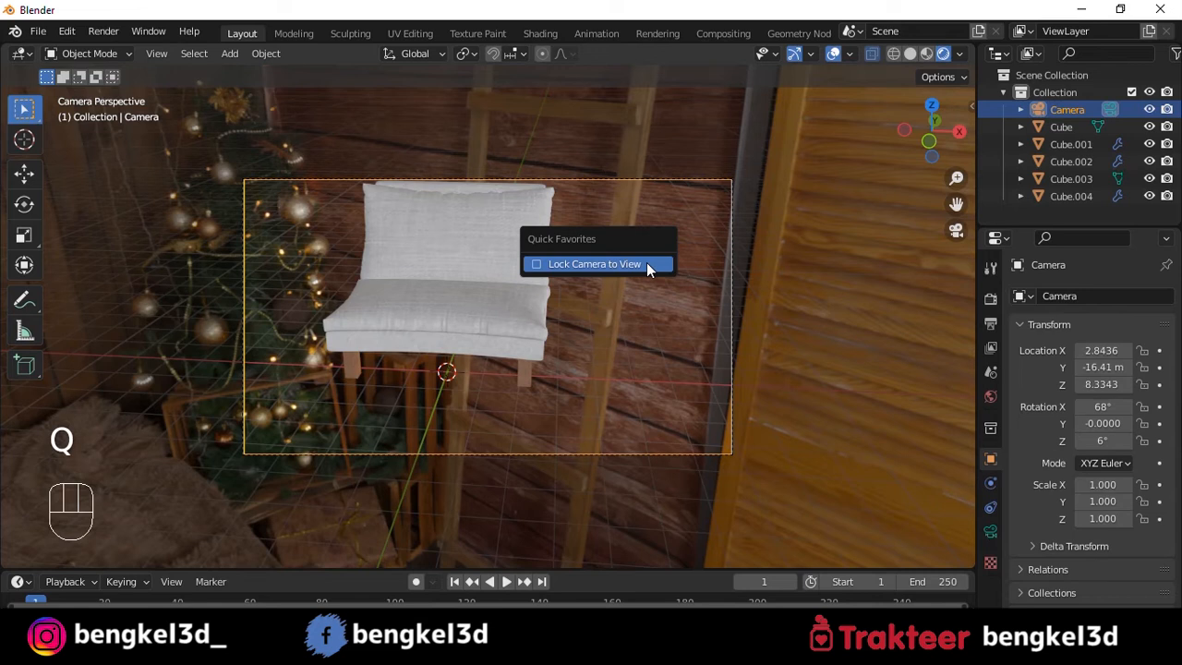
click(564, 264)
key(n)
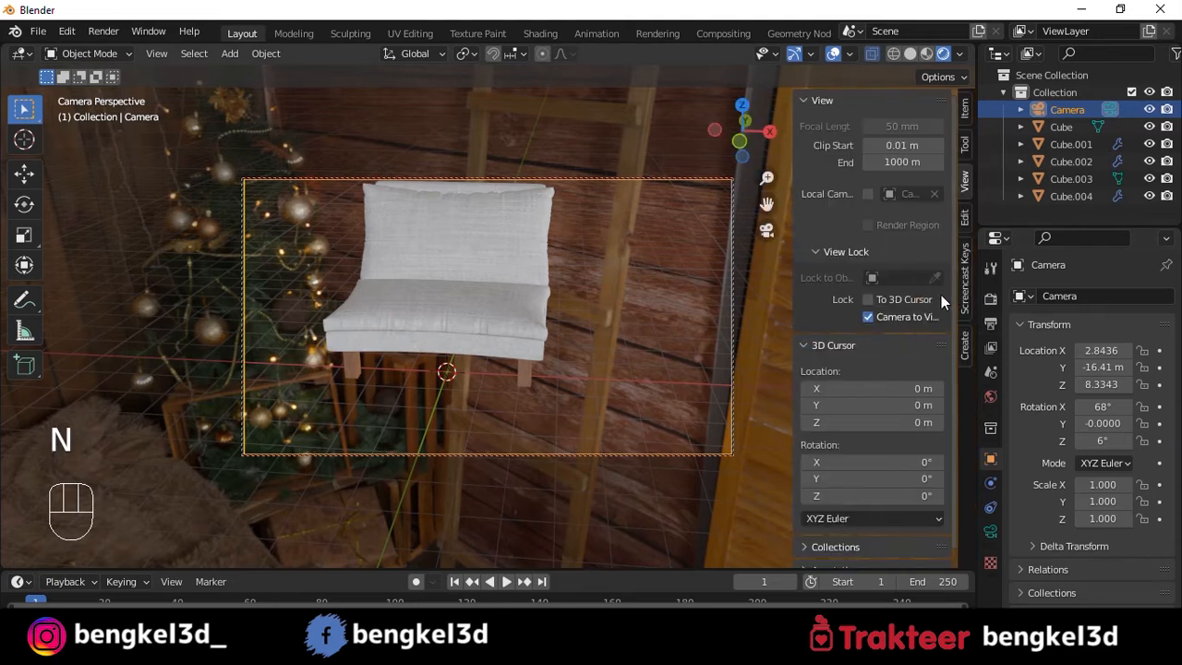
key(n)
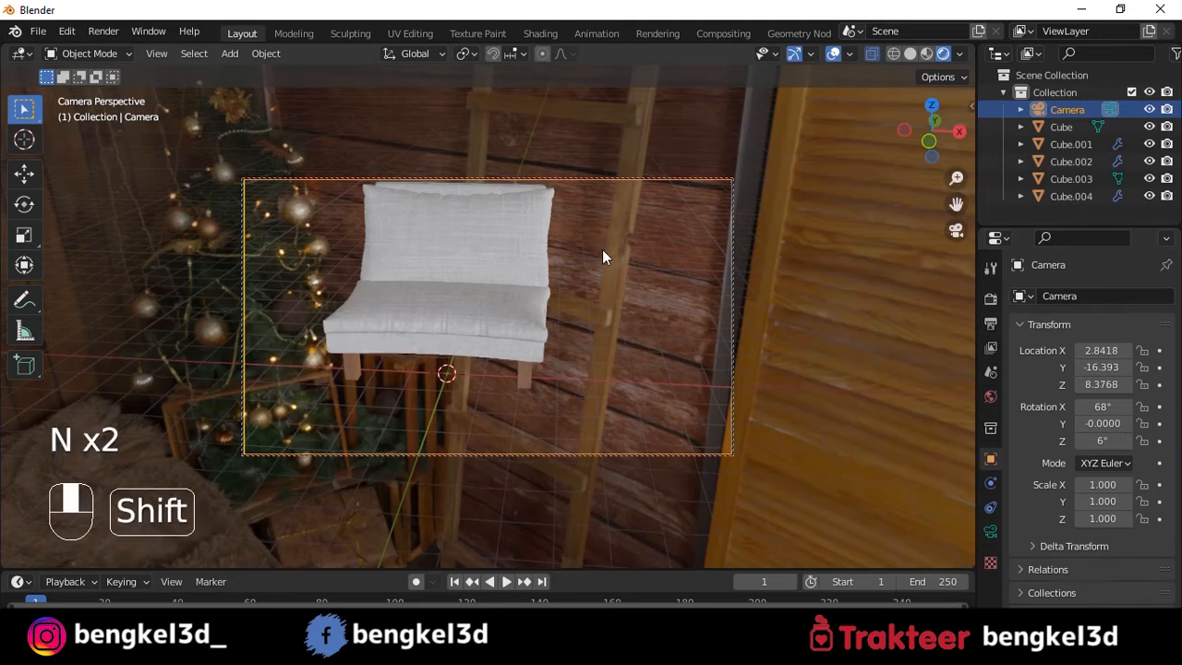
- Reframe the camera to show the sofa at a three-quarter angle in the right half of the frame
mouse_move(601, 256)
alt+shift+mouse_down()
mouse_move(618, 272)
mouse_move(592, 256)
alt+shift+mouse_up()
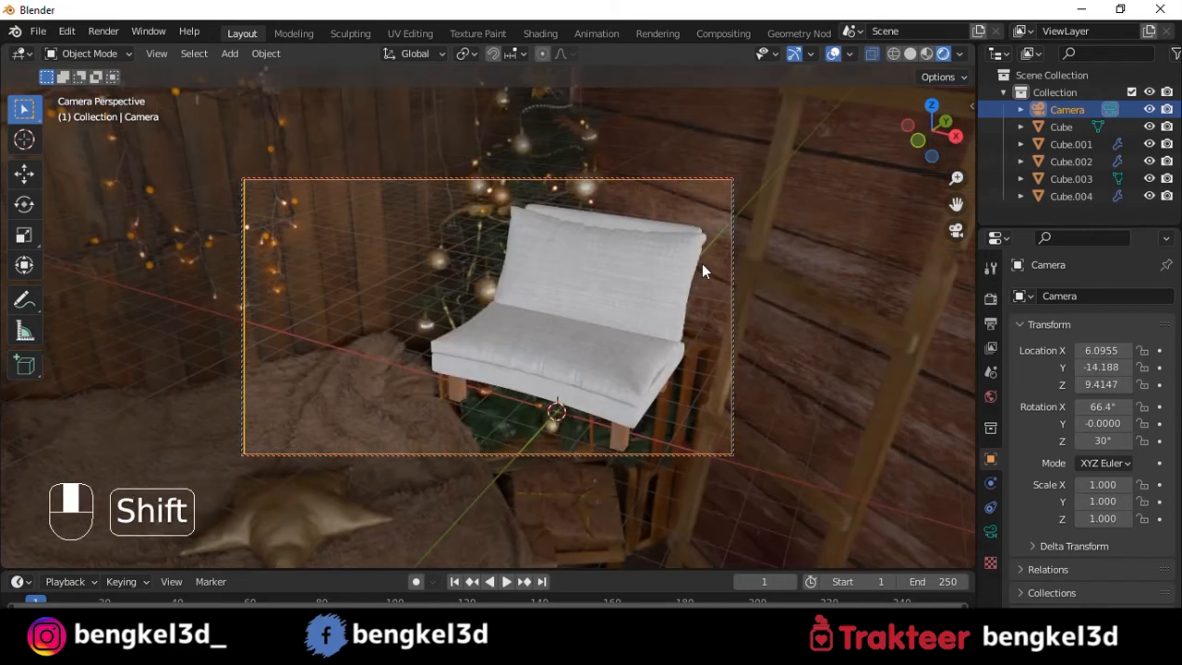
alt+shift+middle_drag(702, 264, 714, 253)
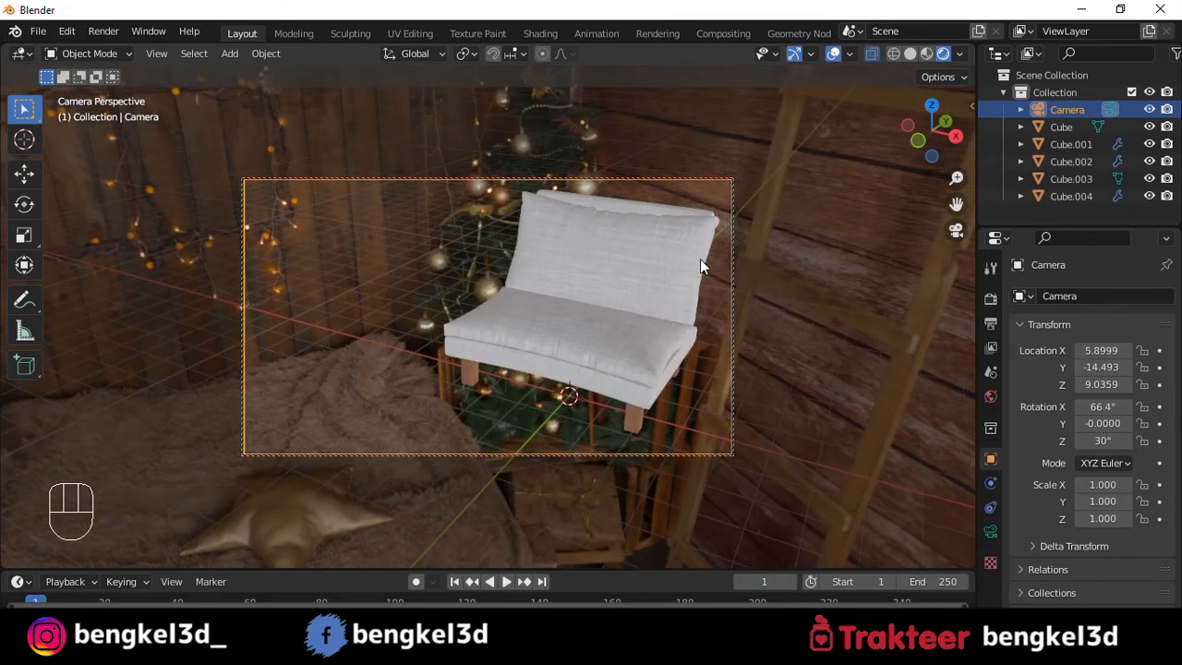
click(662, 208)
drag(664, 267, 675, 274)
click(410, 185)
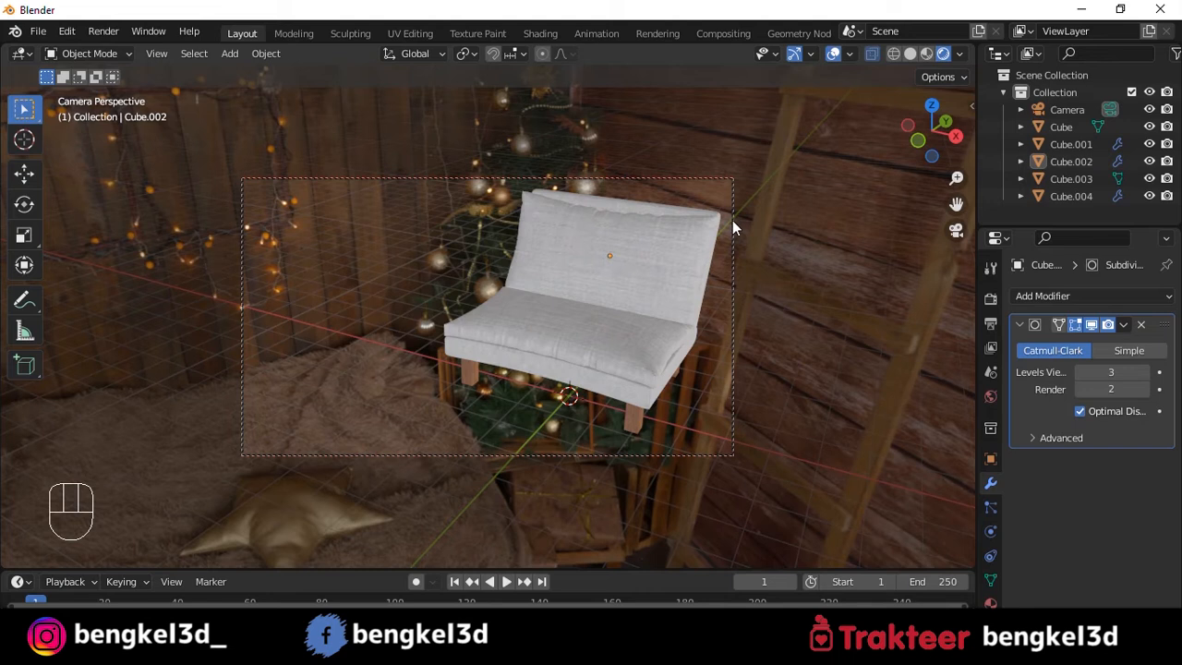
- Set a render region covering the camera frame and switch the render engine to Cycles
key(ctrl+b)
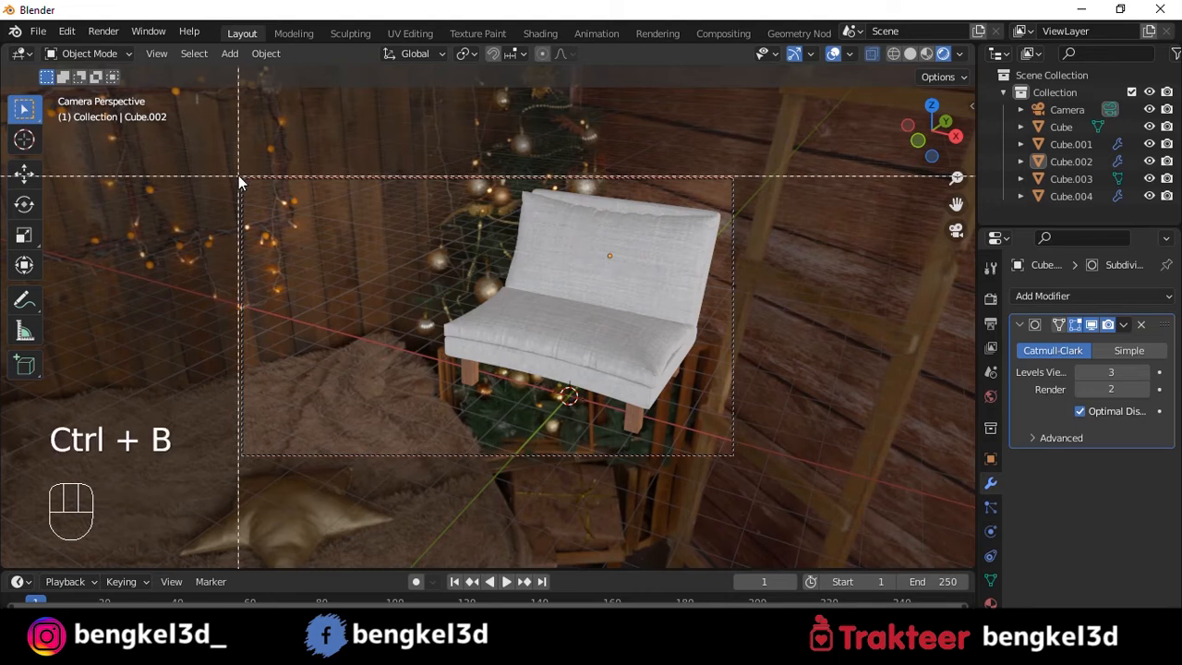
drag(243, 182, 733, 454)
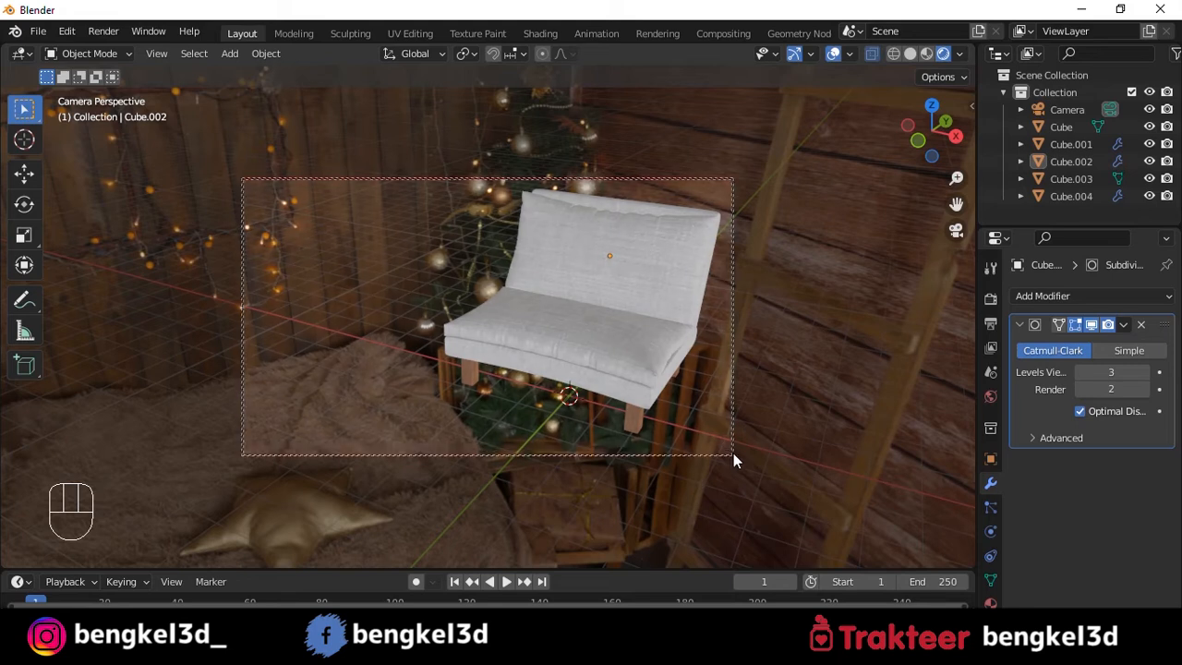
click(991, 292)
click(1104, 296)
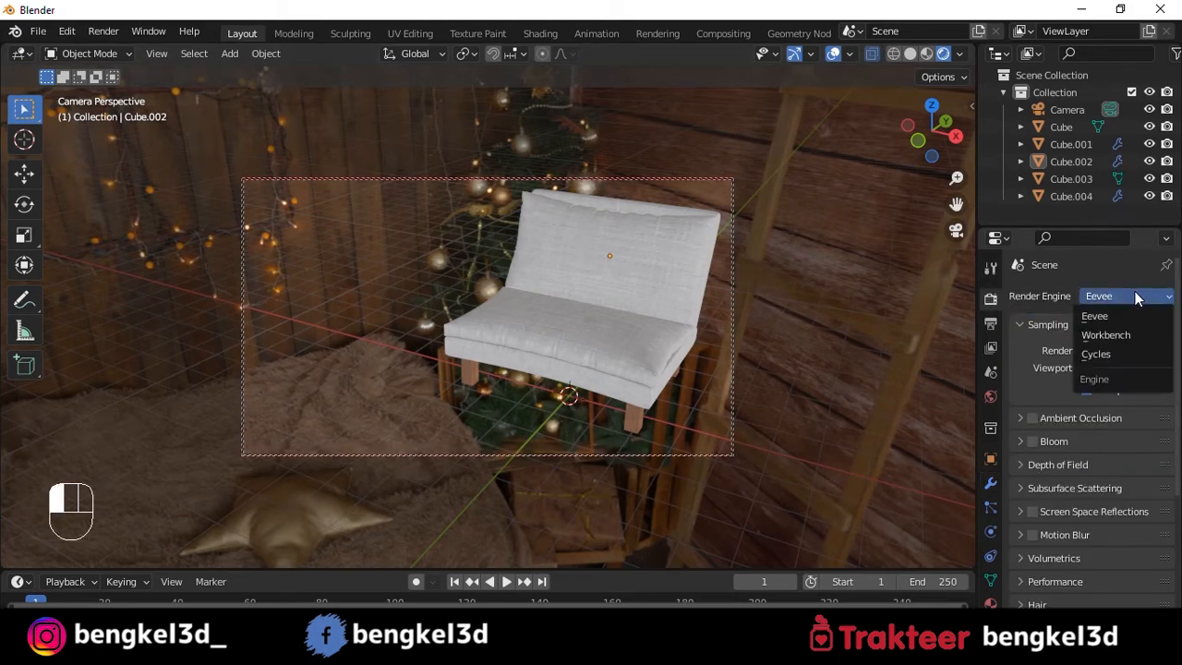
click(1108, 354)
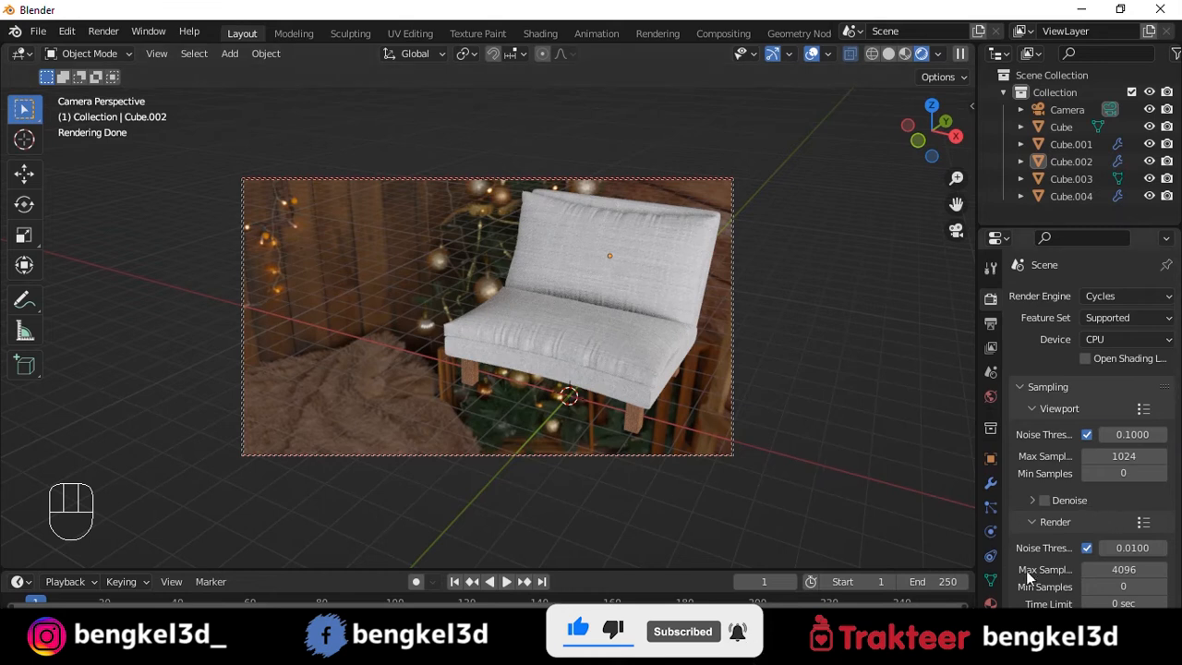
- Make the film background transparent in the render settings and unlock the camera from the view
scroll(1047, 533, down, 6)
click(1038, 515)
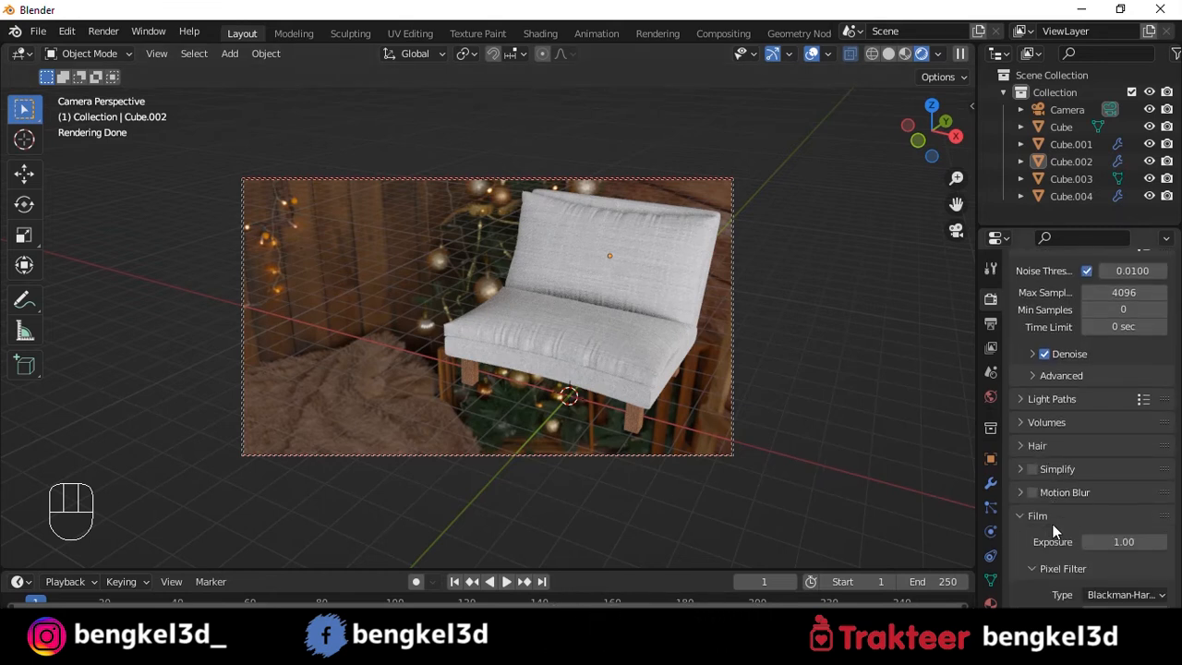
scroll(1073, 505, down, 2)
click(1044, 537)
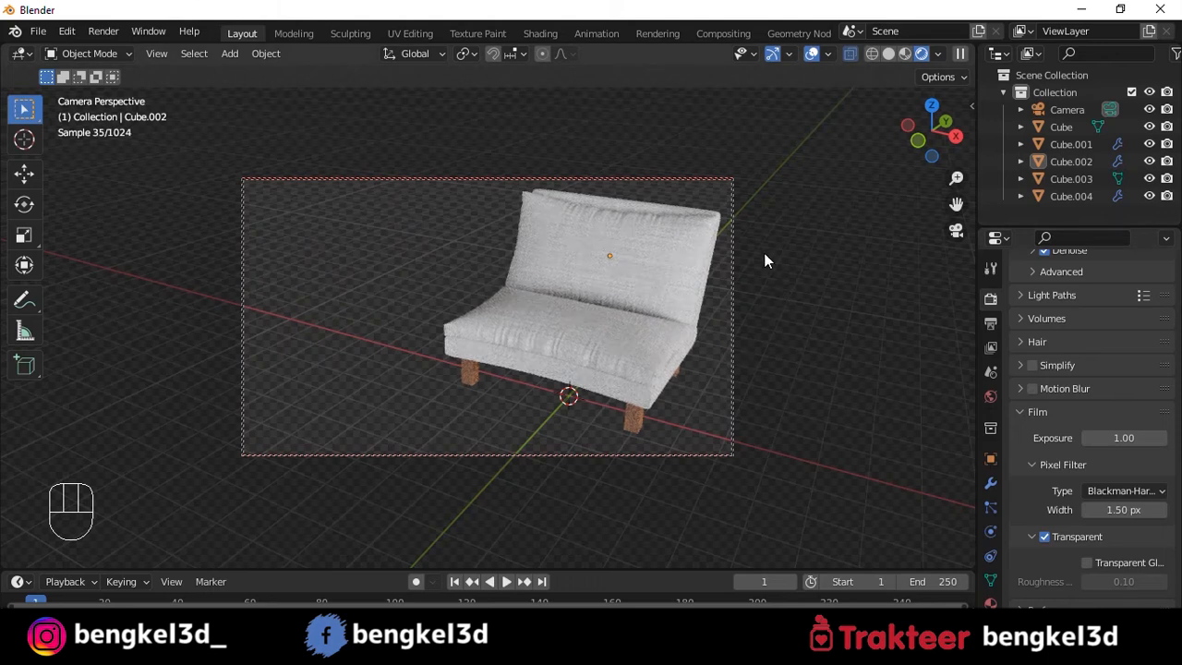
key(q)
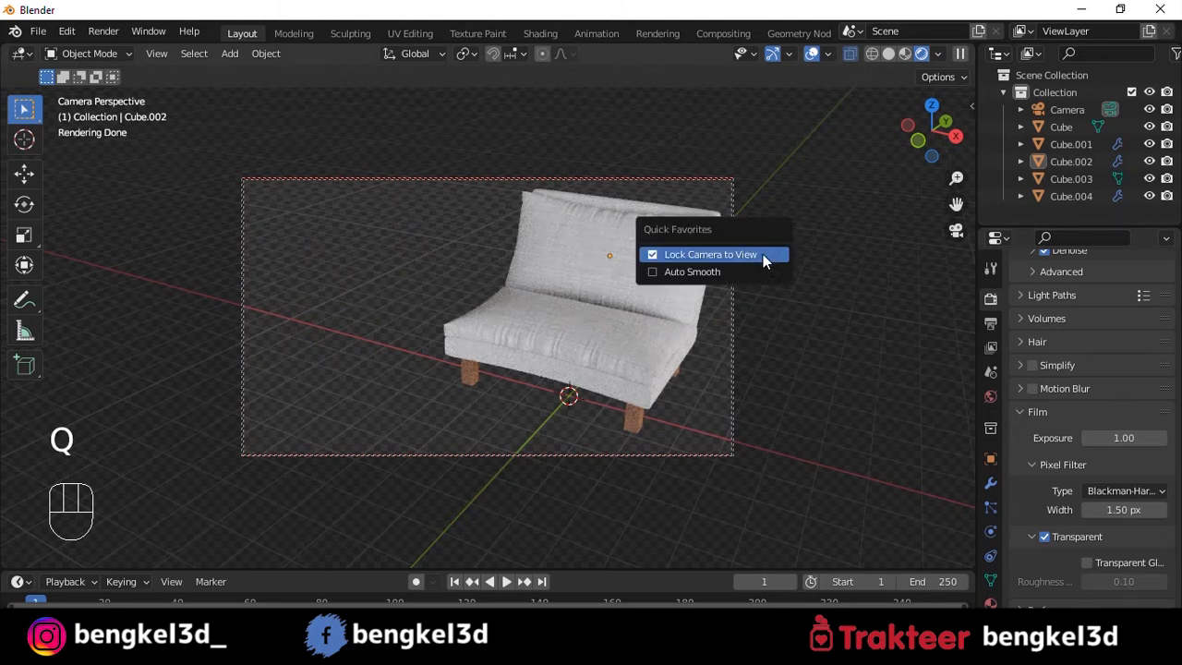
click(721, 258)
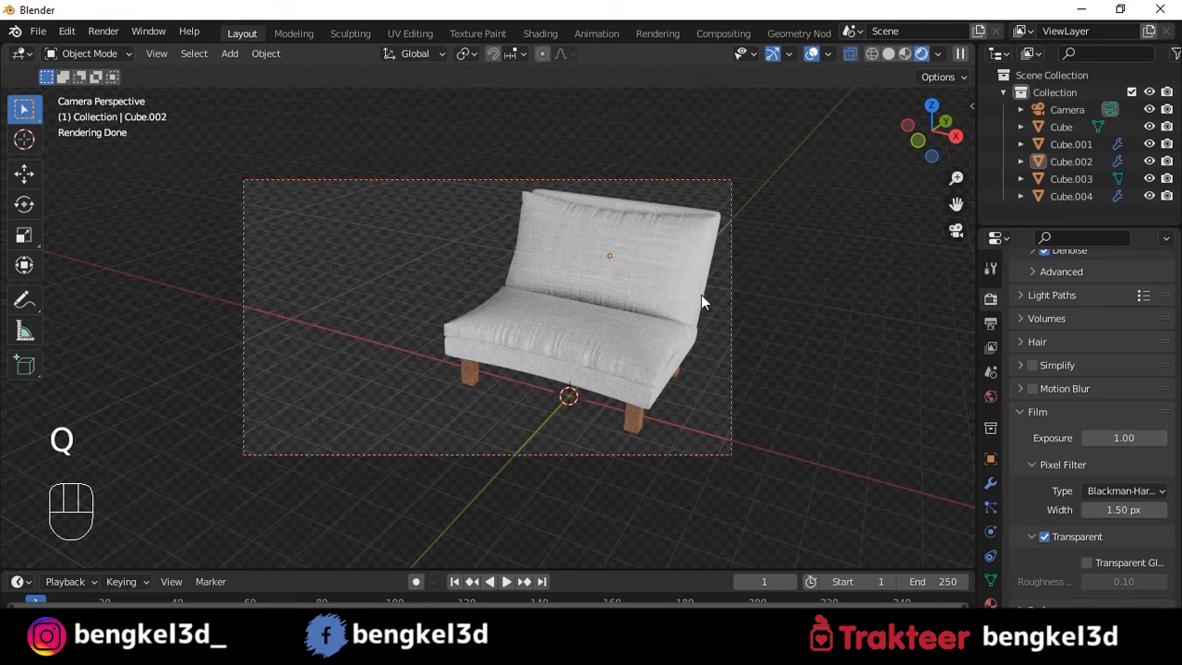
- Add a plane at the origin and scale it up into a large floor that fills the camera frame
key(shift+a)
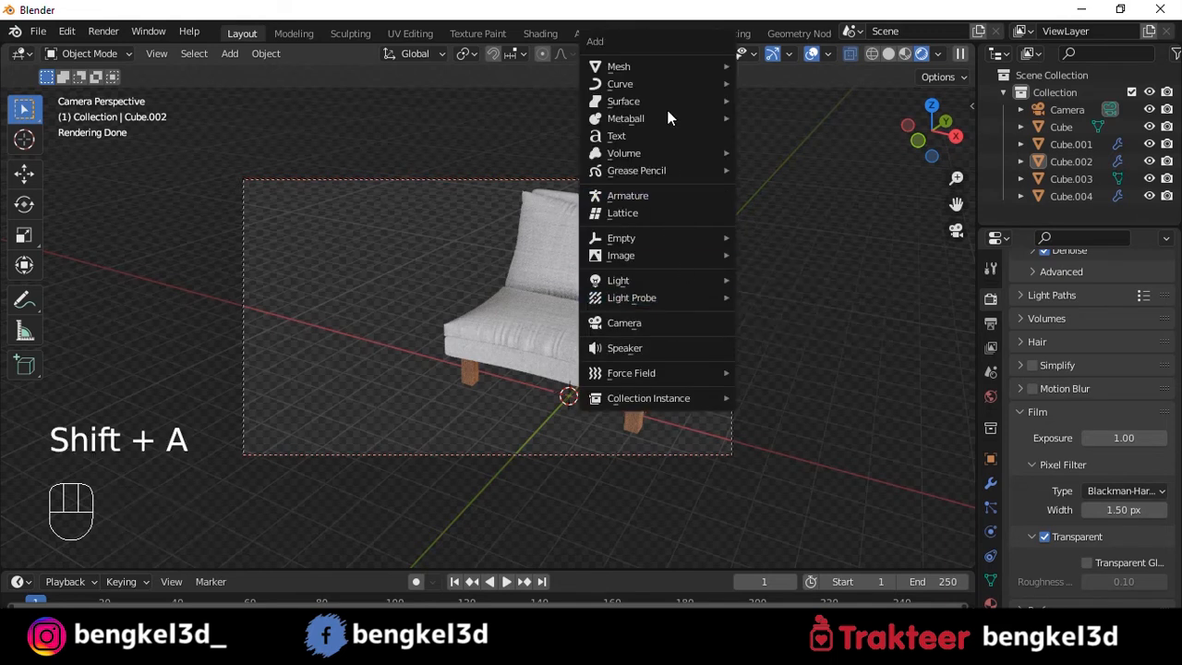
mouse_move(665, 66)
click(760, 69)
key(s)
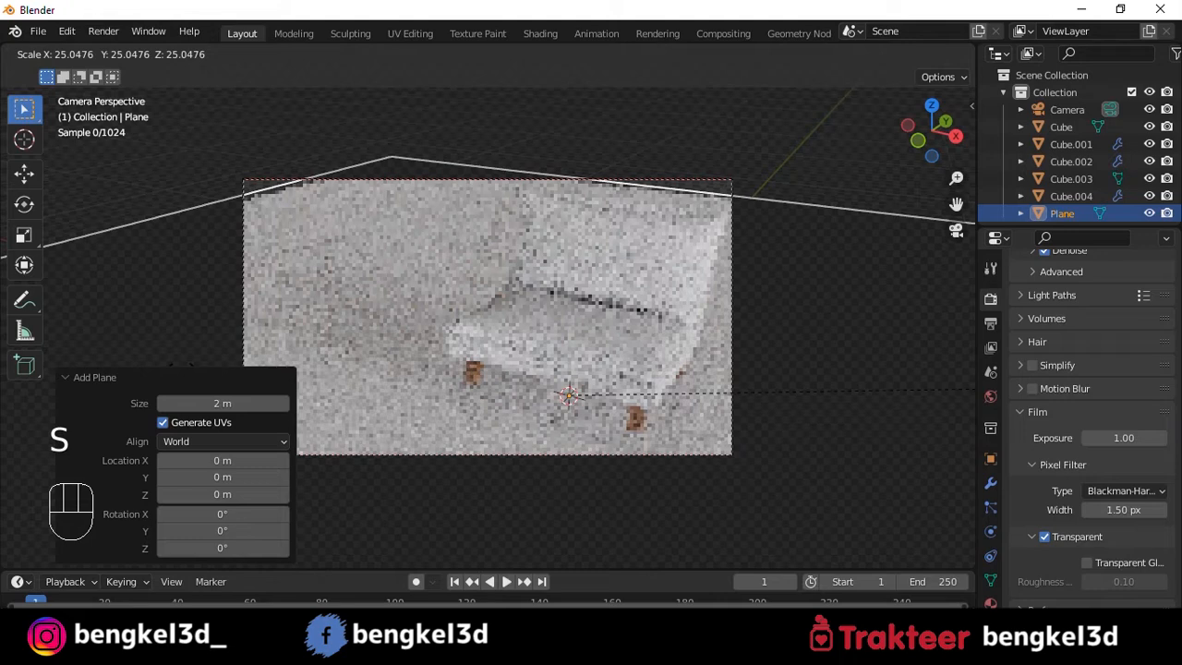
click(467, 358)
key(s)
click(617, 222)
click(719, 109)
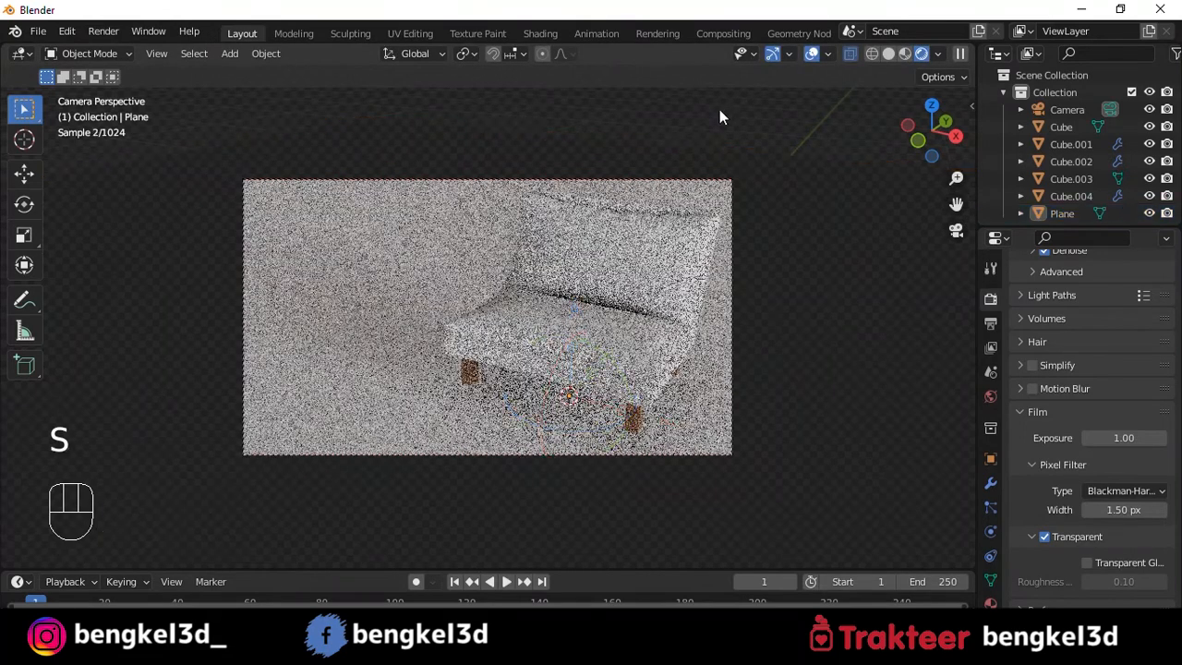
- In material preview, adjust the floor plane along Z to meet the leg bottoms, with a final move of about -0.024 m, and return to camera view
key(z)
alt+middle_drag(639, 342, 614, 412)
click(611, 413)
mouse_move(600, 303)
alt+middle_down()
mouse_move(622, 286)
mouse_move(605, 299)
alt+middle_up()
drag(577, 287, 580, 266)
alt+middle_drag(667, 301, 609, 297)
key(KP_0)
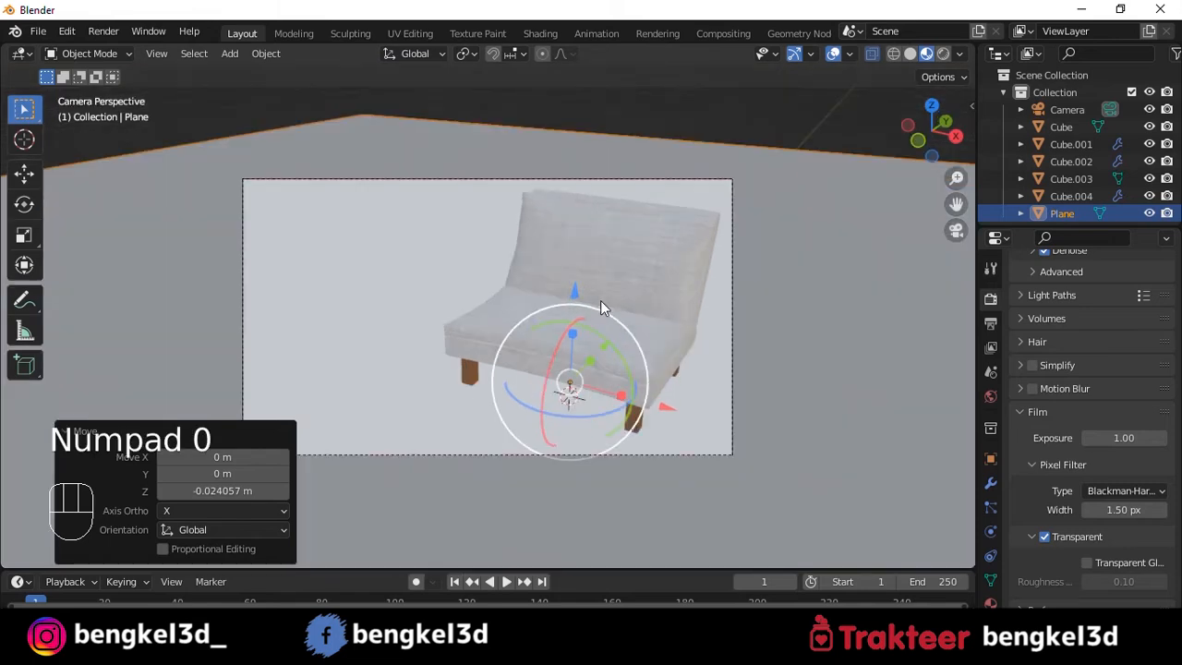
alt+shift+middle_drag(666, 256, 671, 255)
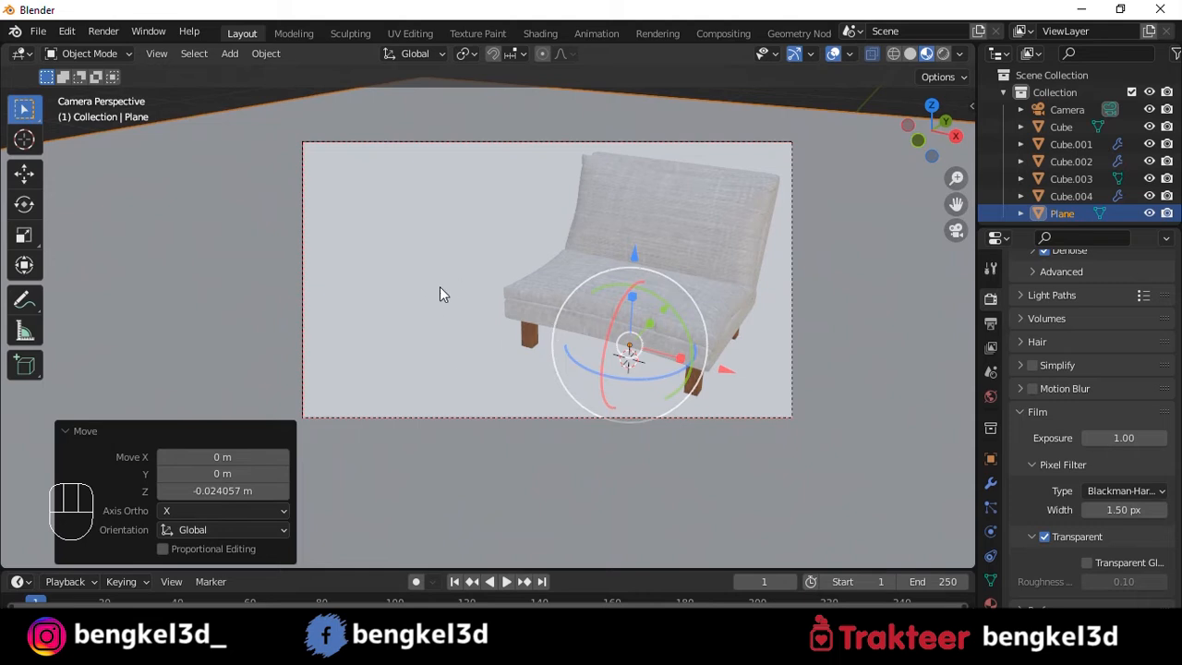
- Add a second 2 m plane at the origin and isolate it in local view, seen from the top
key(shift+a)
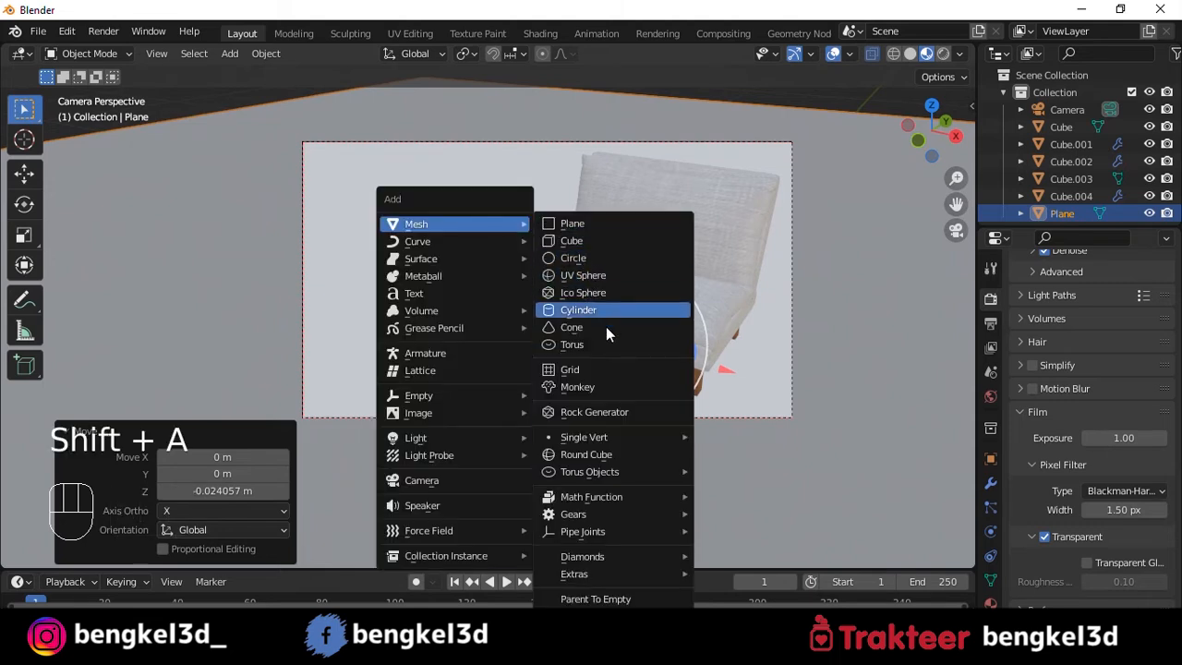
click(585, 229)
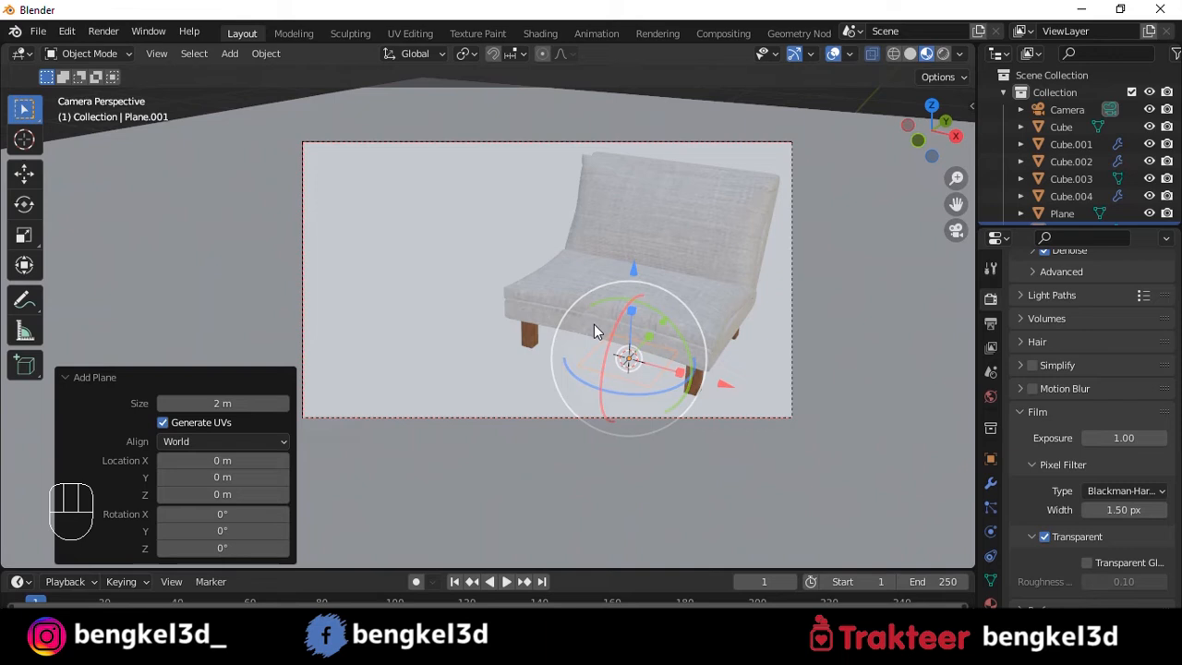
key(slash)
middle_drag(540, 290, 567, 342)
key(grave)
click(559, 273)
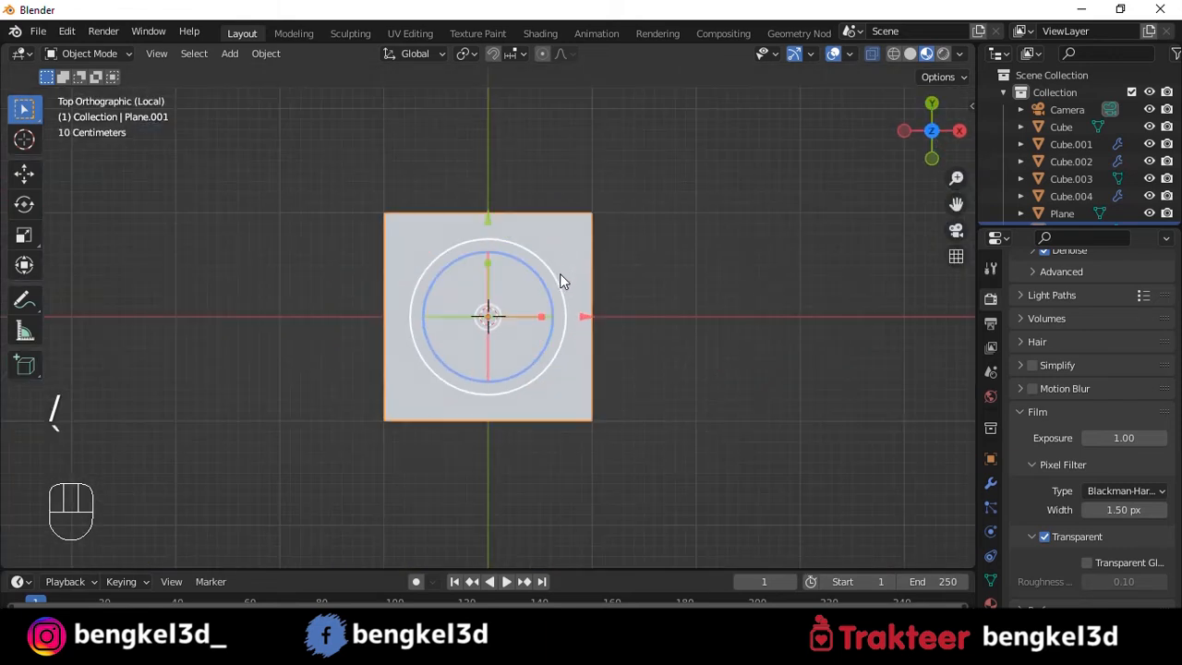
- Cut the new plane into four equal squares with one centered loop cut in each direction
scroll(546, 340, up, 1)
key(Tab)
key(ctrl+r)
click(503, 449)
click(503, 450)
key(ctrl+r)
click(589, 318)
click(589, 317)
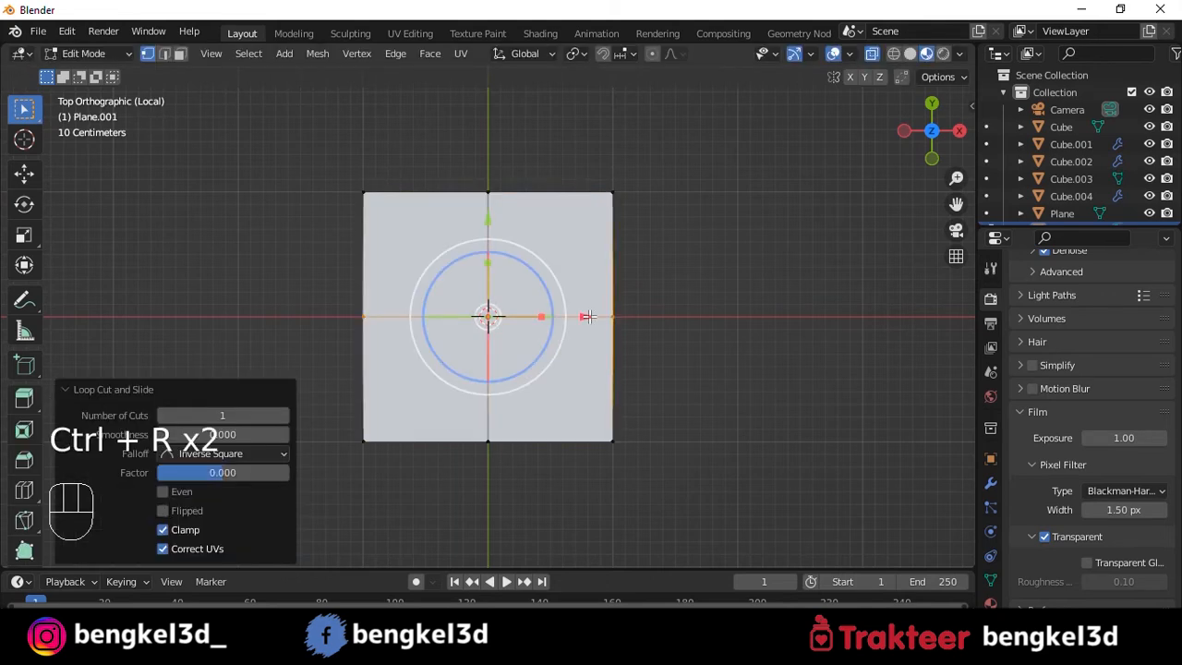
- Select both center edge loops of the plane and bevel them about 0.185 m wide with one segment
scroll(524, 182, up, 2)
key(a)
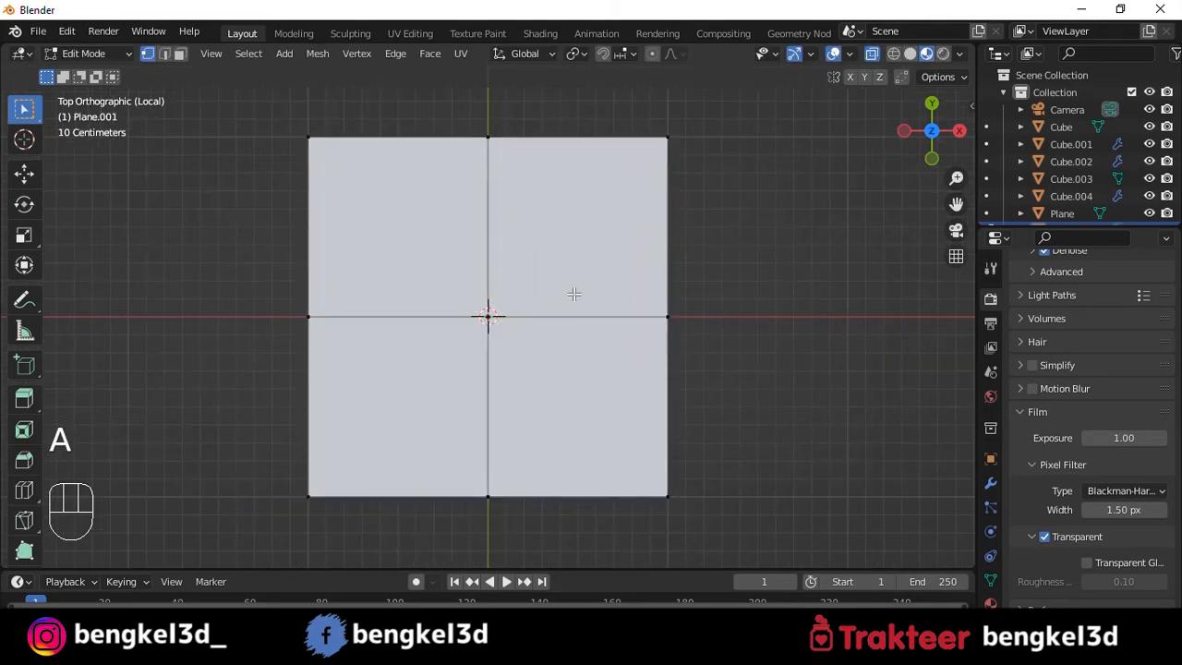
scroll(473, 207, down, 3)
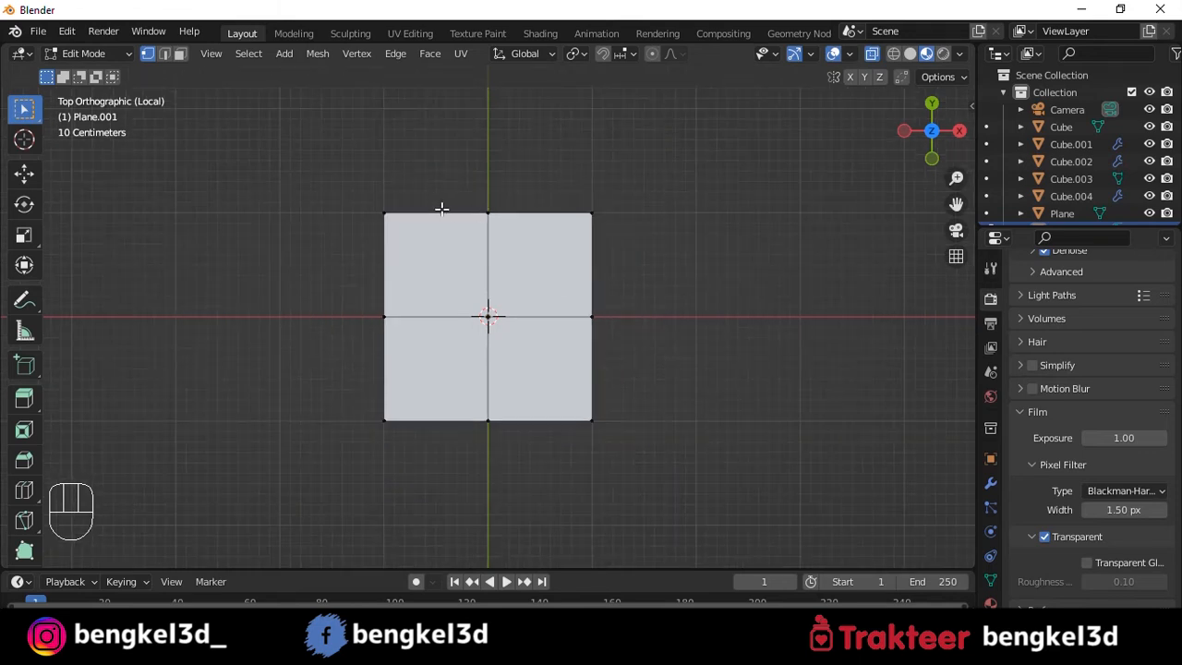
double_click(495, 245)
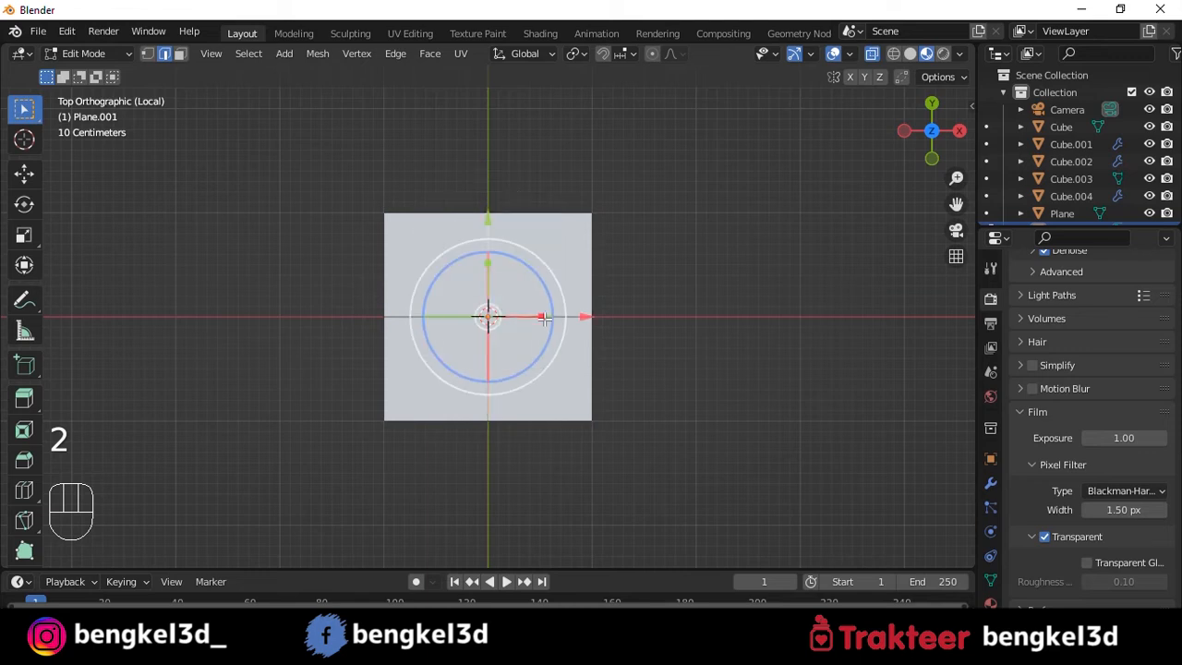
scroll(499, 250, up, 3)
shift+double_click(573, 314)
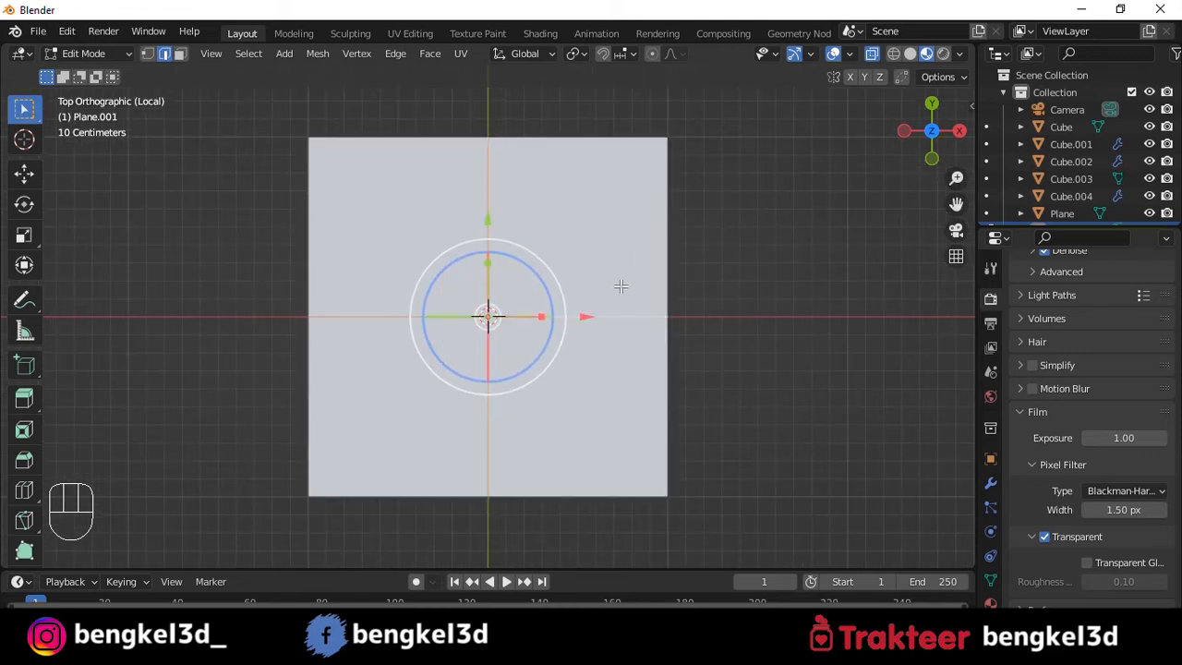
scroll(620, 286, up, 2)
key(ctrl+b)
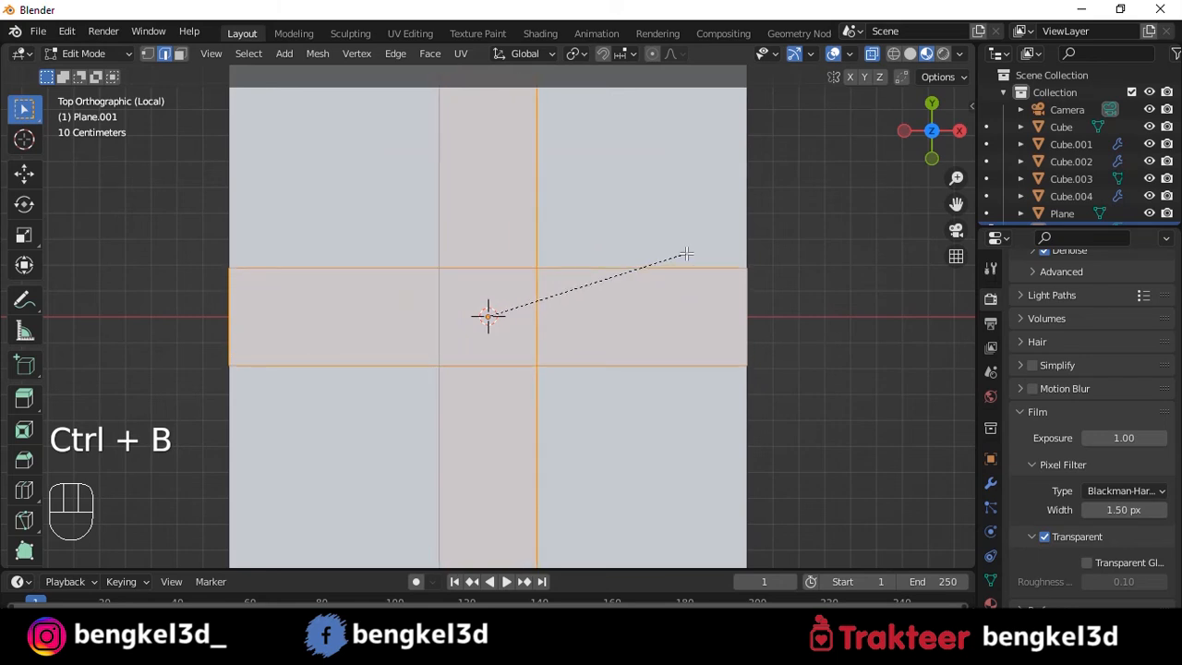
click(683, 254)
scroll(652, 274, down, 3)
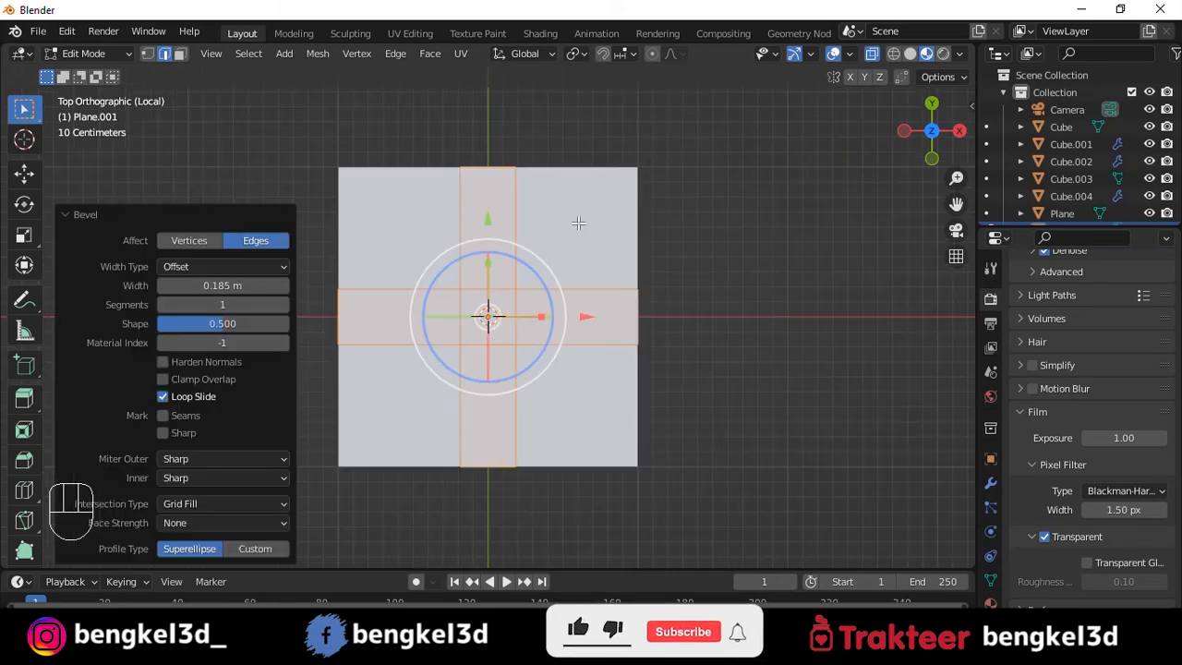
- Delete the four corner faces of the plane to leave a cross shape
key(3)
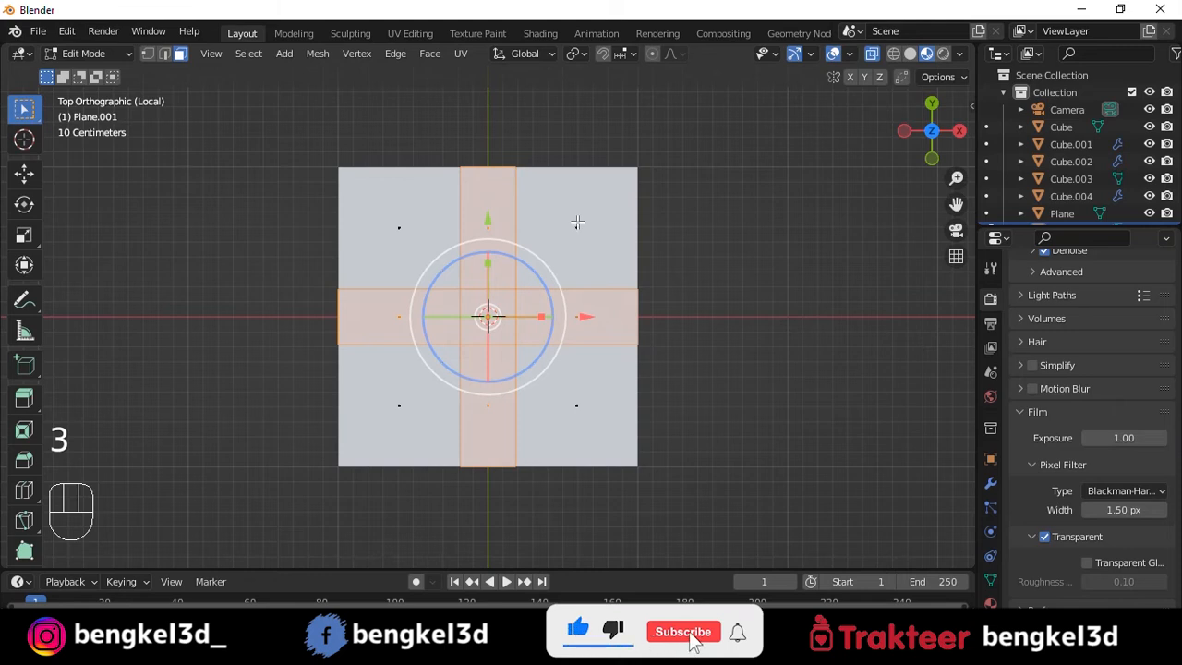
click(578, 222)
shift+click(406, 231)
shift+click(406, 406)
shift+click(573, 351)
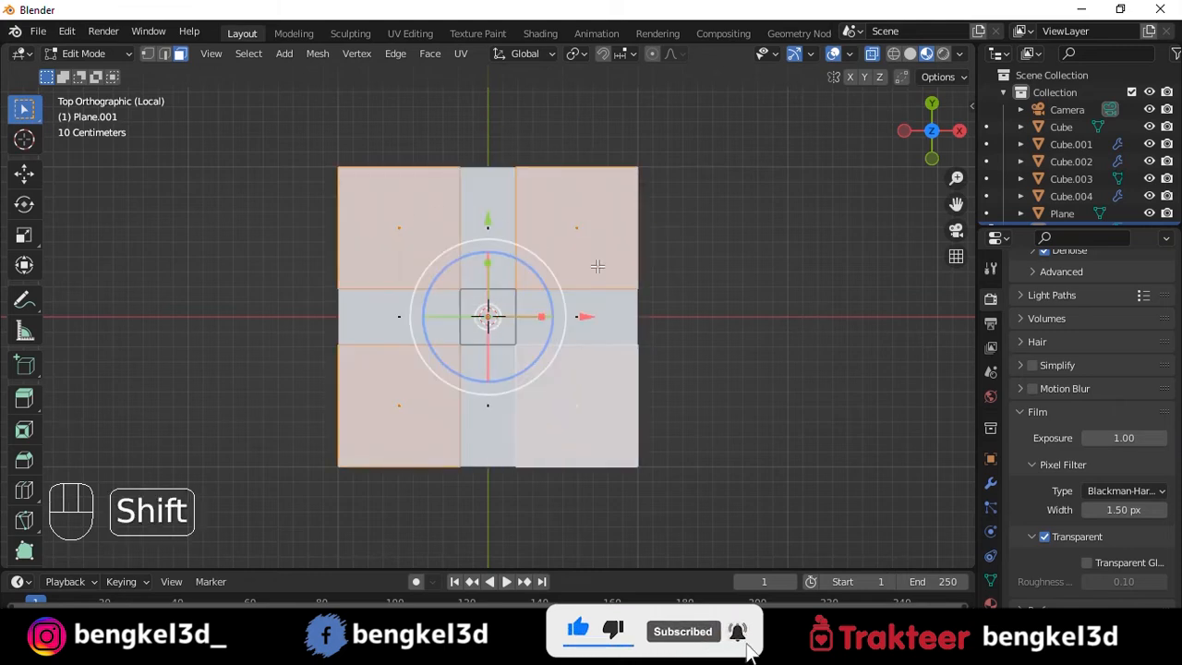
key(x)
click(562, 232)
- Add one loop cut across the middle of each of the four arms of the cross
middle_drag(578, 243, 638, 279)
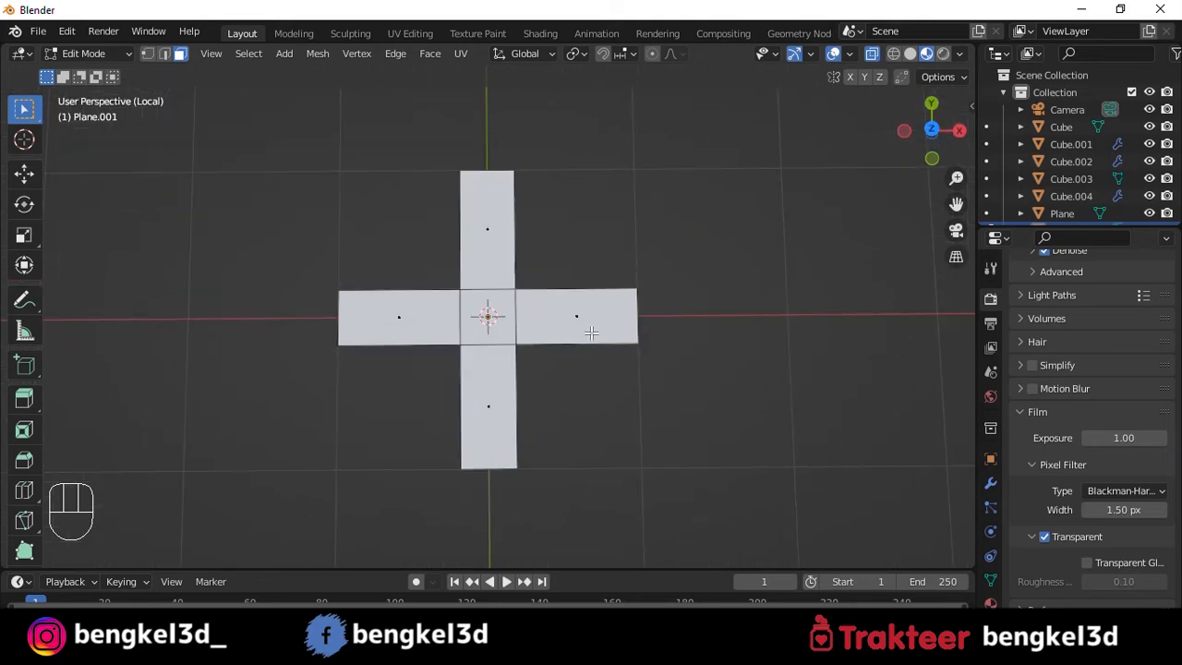
key(ctrl+r)
click(593, 331)
right_click(594, 331)
key(ctrl+r)
click(504, 237)
right_click(504, 237)
key(ctrl+r)
click(399, 317)
right_click(399, 317)
key(ctrl+r)
click(502, 397)
click(499, 398)
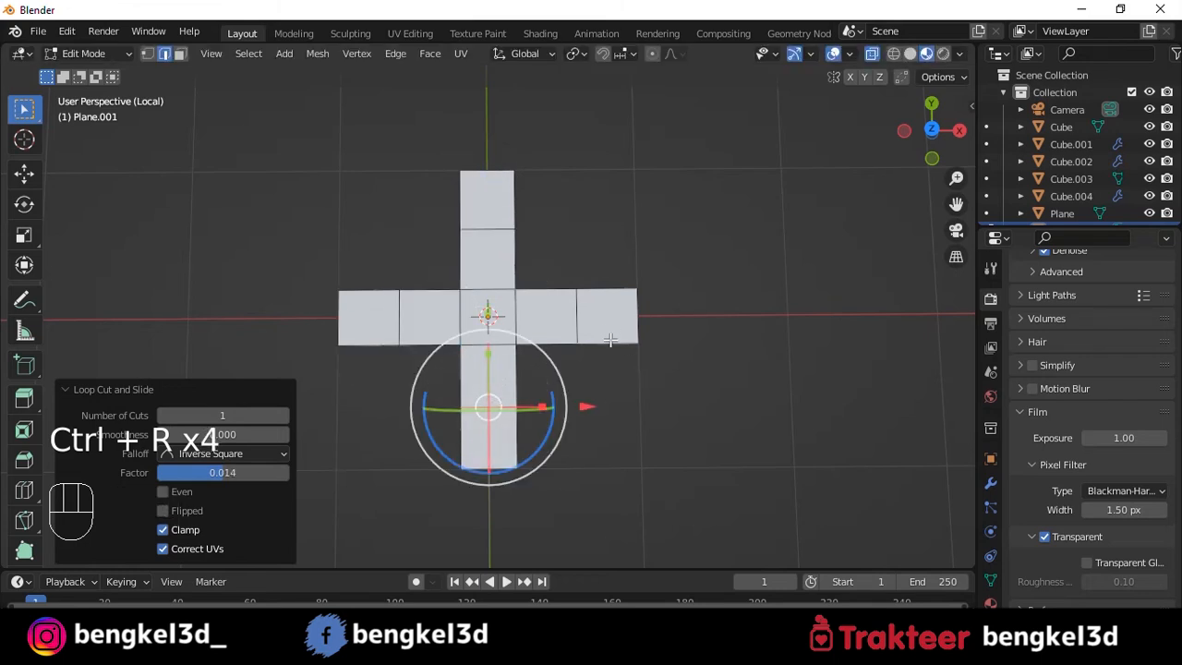
alt+middle_drag(610, 340, 597, 253)
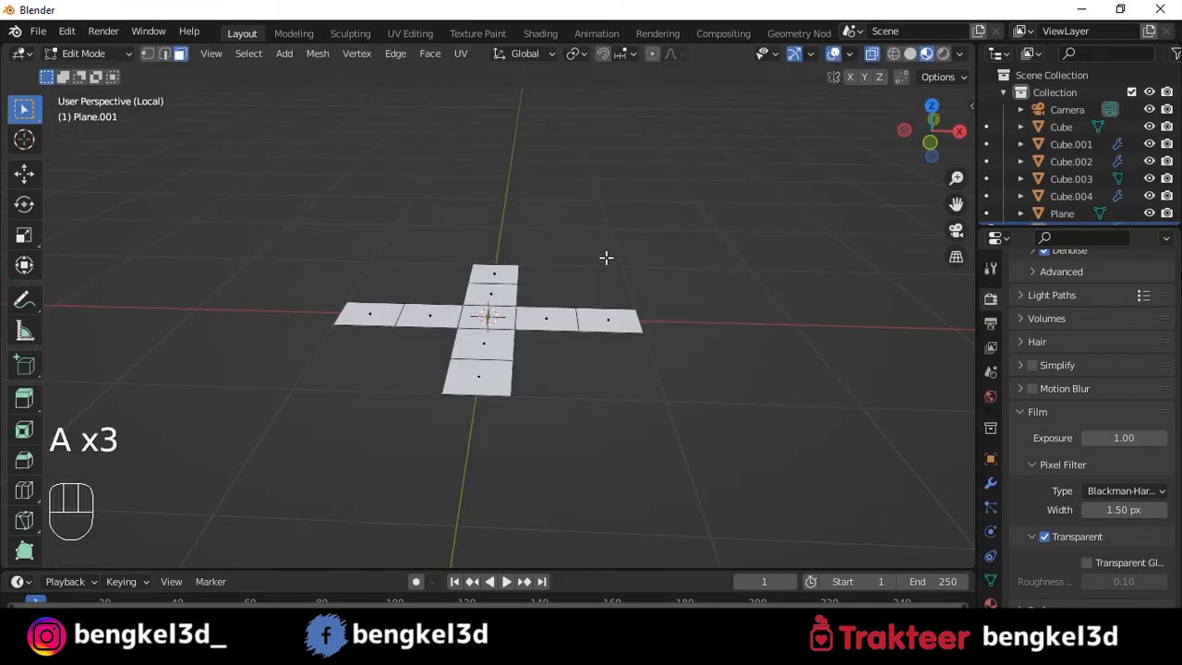
- Extrude the entire cross-shaped mesh upward into a thin slab
alt+middle_drag(605, 259, 472, 280)
key(a)
key(e)
click(637, 251)
key(alt+z)
- Select the top faces at the outer ends of the cross's four arms and extrude them upward about 1.9 m as legs
key(a)
click(499, 205)
shift+click(359, 300)
shift+click(495, 435)
key(KP_1)
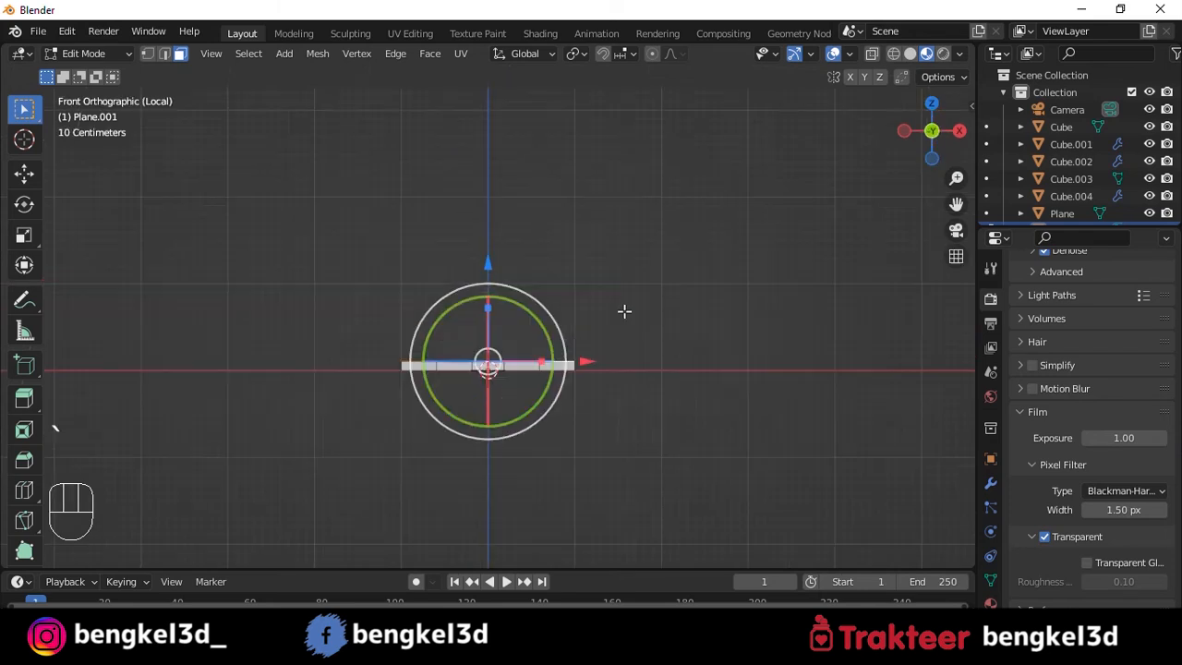
key(e)
click(663, 145)
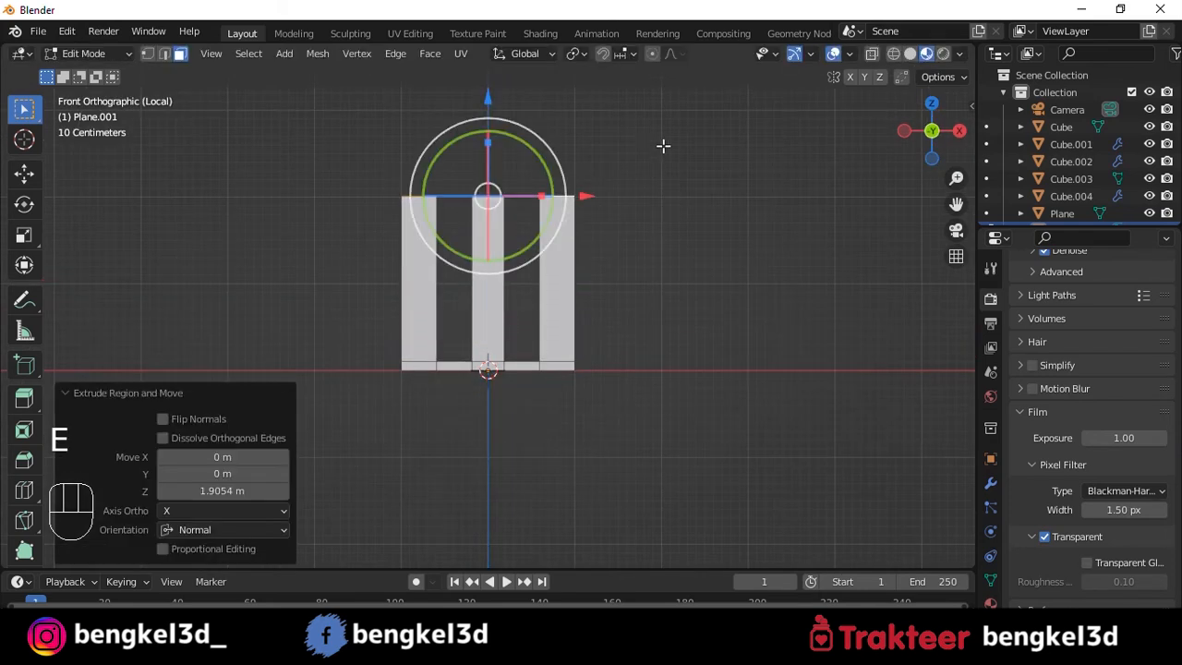
- Scale the top faces of the four legs inward together so the legs taper toward the center
alt+drag(783, 218, 763, 232)
key(s)
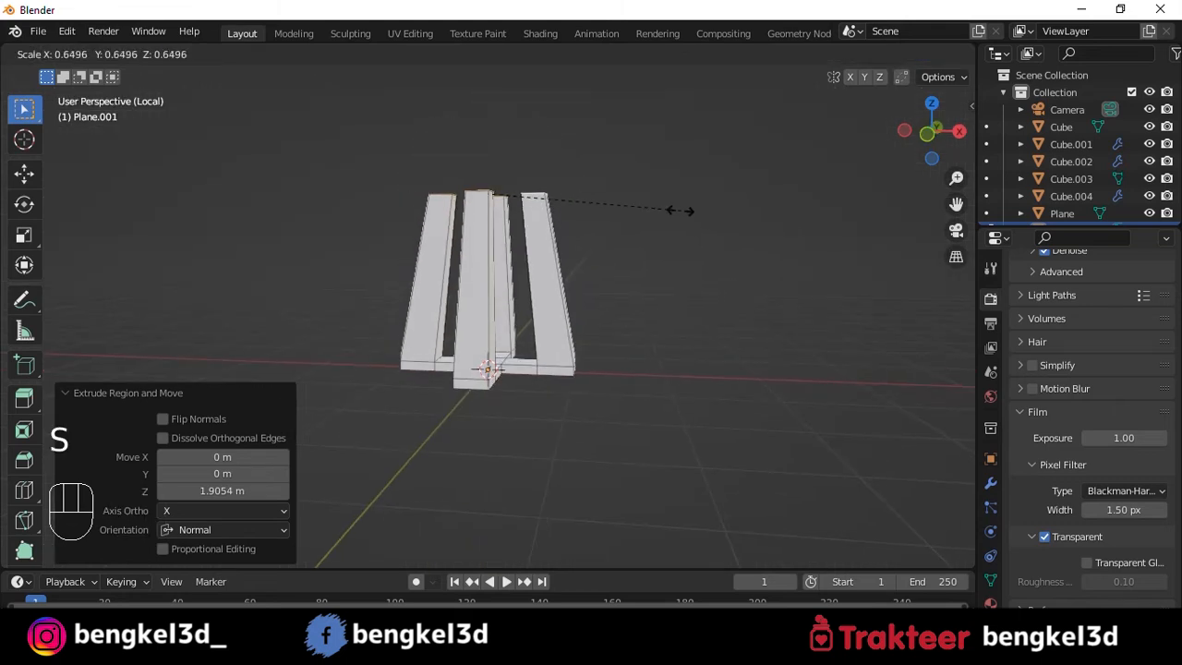
click(641, 195)
key(Tab)
key(Tab)
key(a)
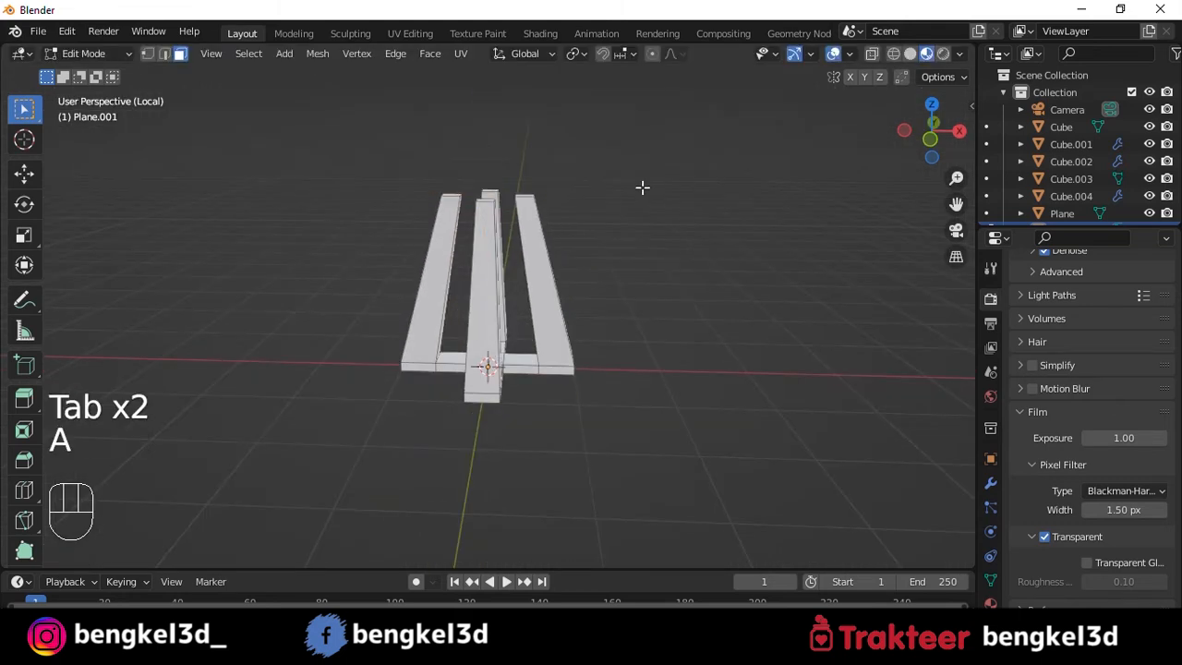
- Add a cylinder to the table mesh, raise it onto the legs and flatten it into a round tabletop
key(shift+a)
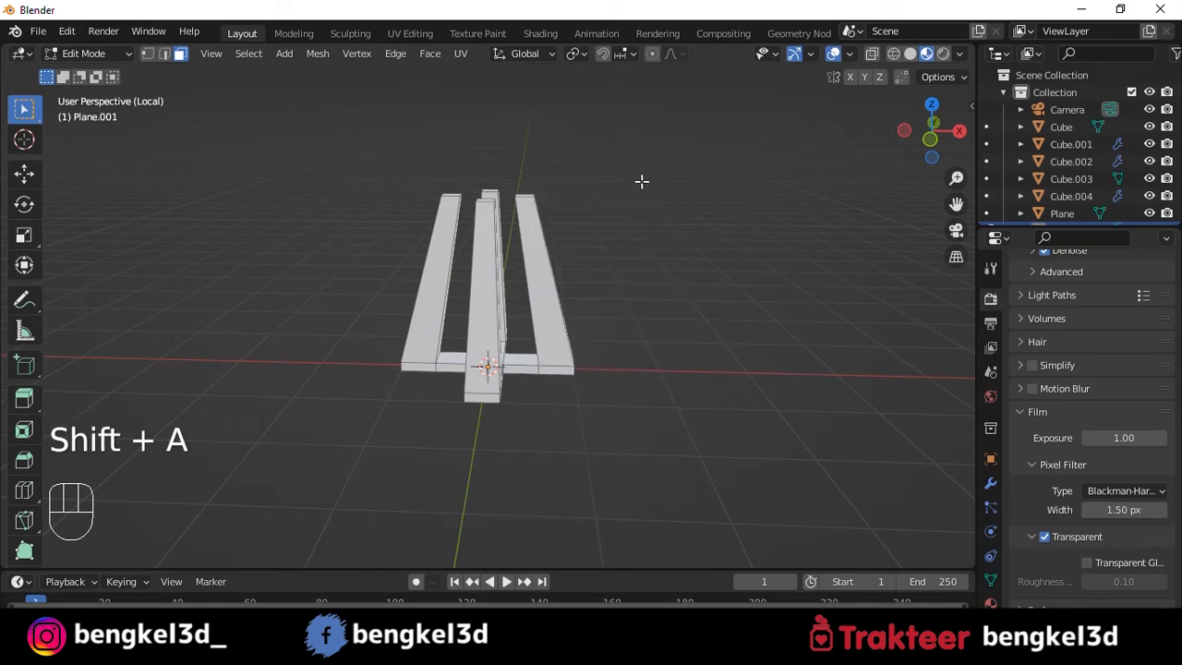
key(shift+a)
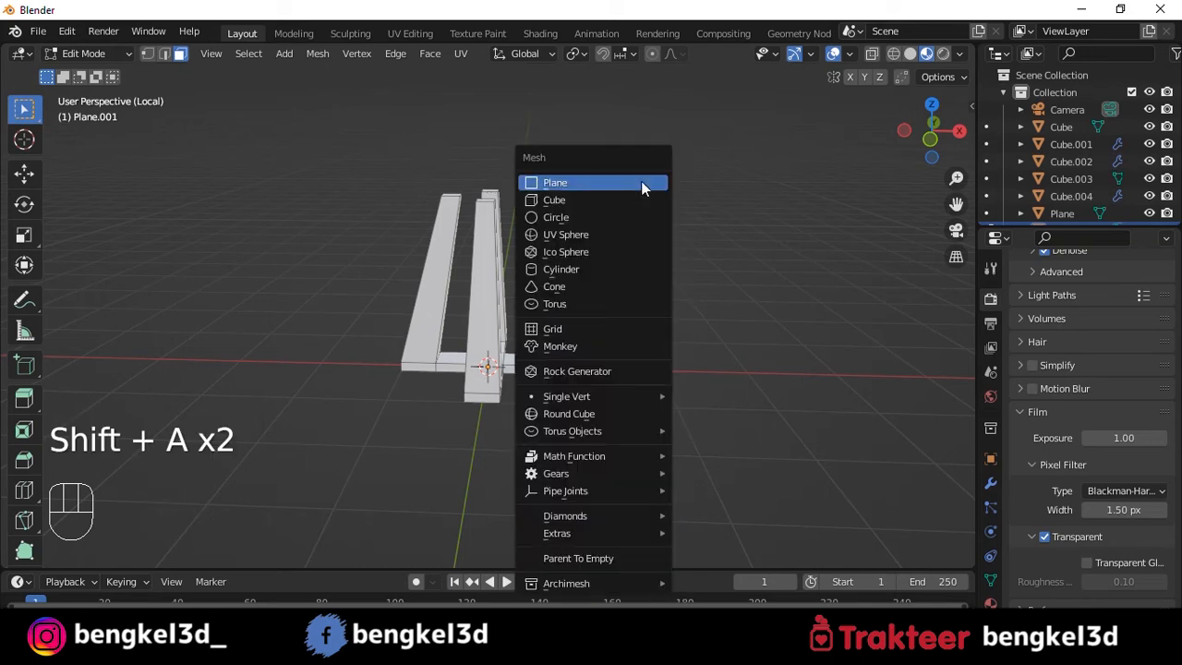
click(590, 270)
drag(490, 235, 506, 103)
drag(486, 151, 492, 203)
key(ctrl+z)
- Check how the tabletop sits on the four legs from several angles, using X-ray display
alt+drag(636, 211, 625, 298)
key(grave)
key(z)
key(alt+z)
scroll(631, 222, up, 5)
mouse_move(621, 232)
alt+mouse_down()
mouse_move(631, 211)
mouse_move(601, 250)
mouse_move(628, 135)
mouse_move(602, 237)
alt+mouse_up()
scroll(632, 209, down, 4)
key(Tab)
key(alt+z)
- Return the table to Object Mode and show the whole scene through the camera in Material Preview shading
click(308, 33)
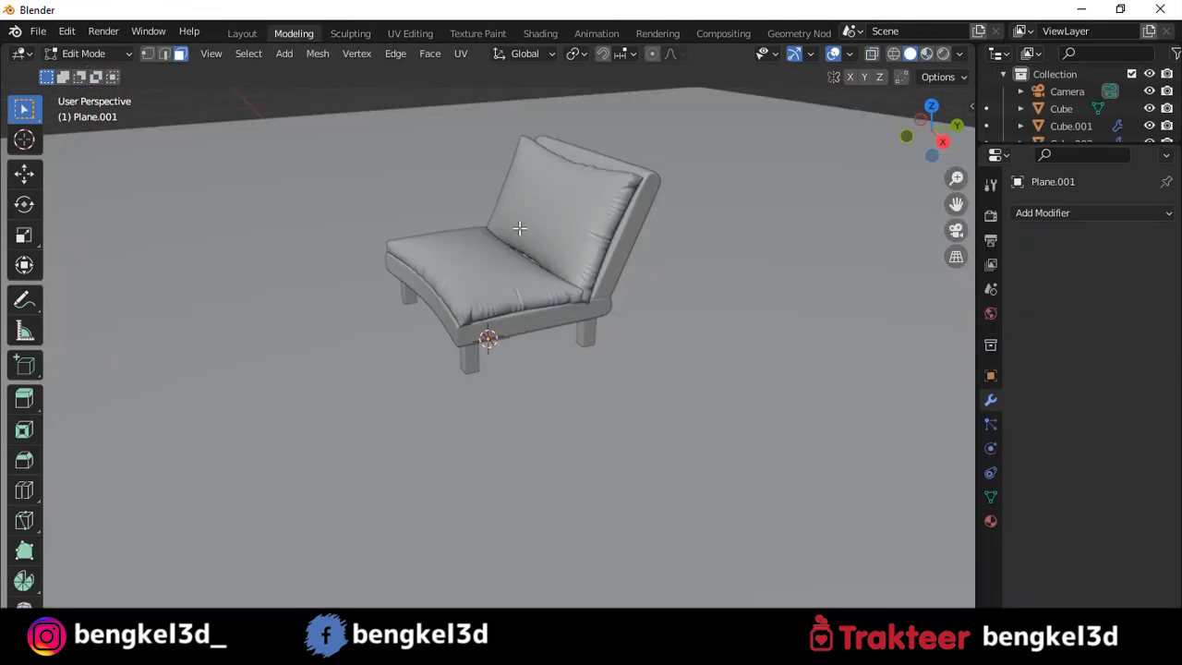
alt+drag(605, 218, 597, 237)
key(Tab)
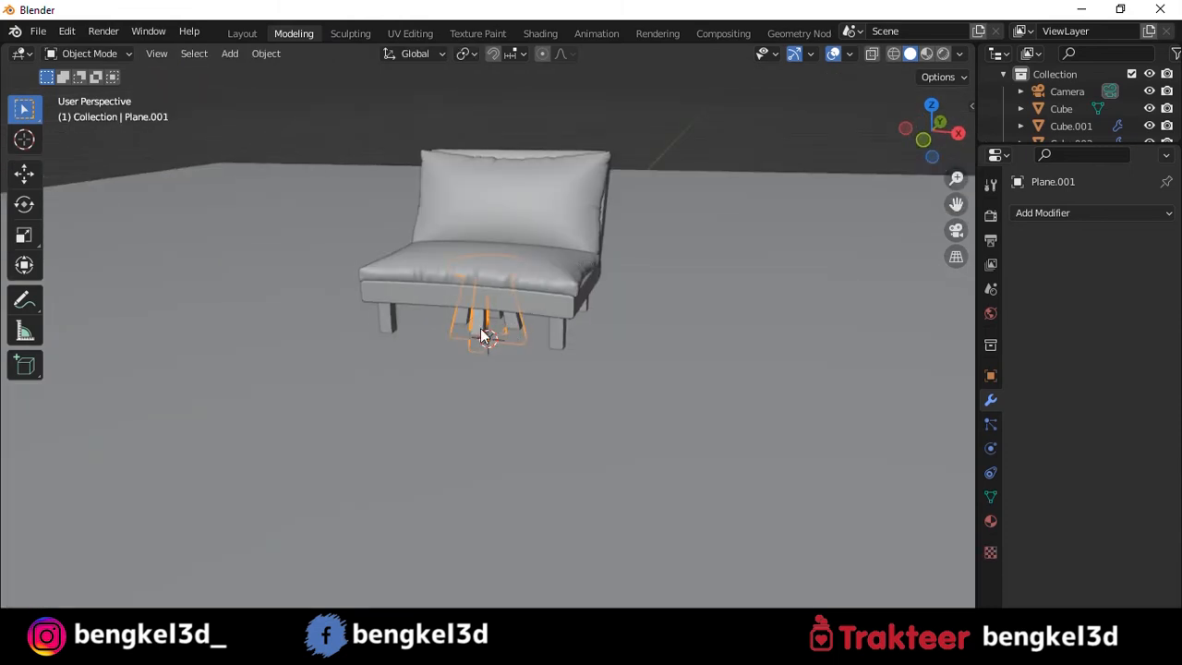
key(KP_0)
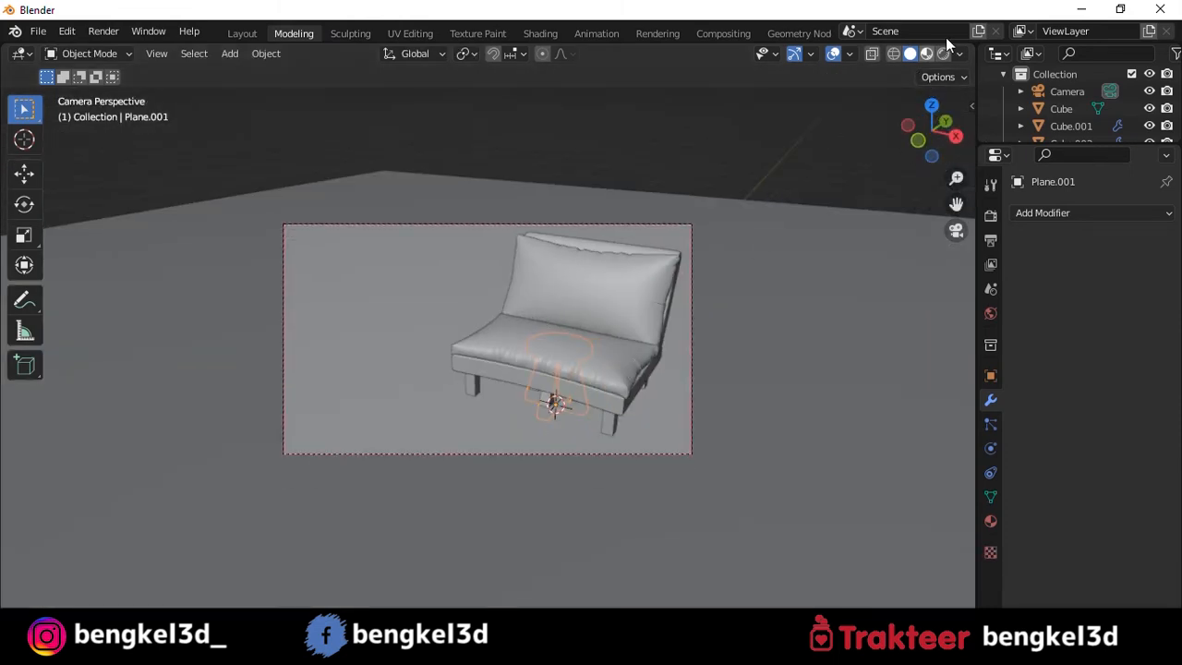
click(926, 54)
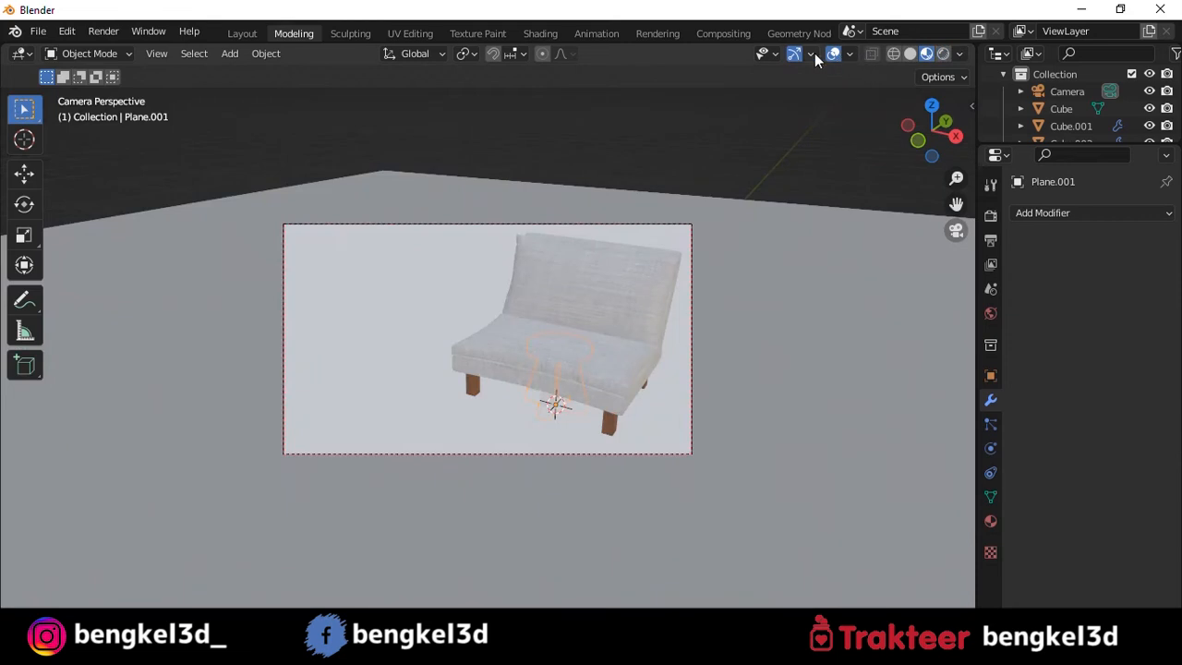
- Enable the object transform gizmos and move the table along X to the open area beside the sofa
click(810, 54)
click(746, 258)
click(749, 239)
drag(654, 430, 492, 384)
drag(504, 386, 514, 387)
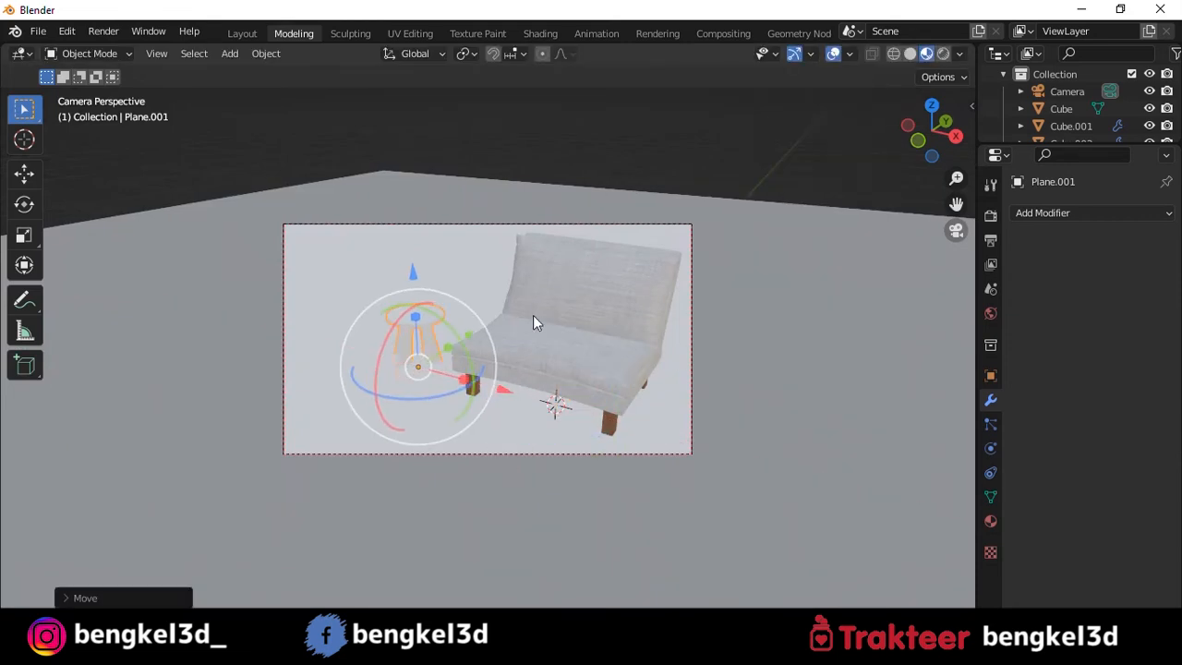
- Adjust the table's position along Y and Z and scale it up to suit the sofa
key(g)
key(y)
click(431, 326)
key(g)
key(z)
click(510, 307)
key(s)
click(598, 337)
- Fine-tune the enlarged table's placement along X, Y and Z so it stands left of the sofa within the camera frame
key(g)
key(x)
click(489, 326)
key(g)
key(y)
click(491, 341)
key(g)
key(y)
click(510, 343)
middle_drag(509, 343, 407, 278)
key(g)
key(z)
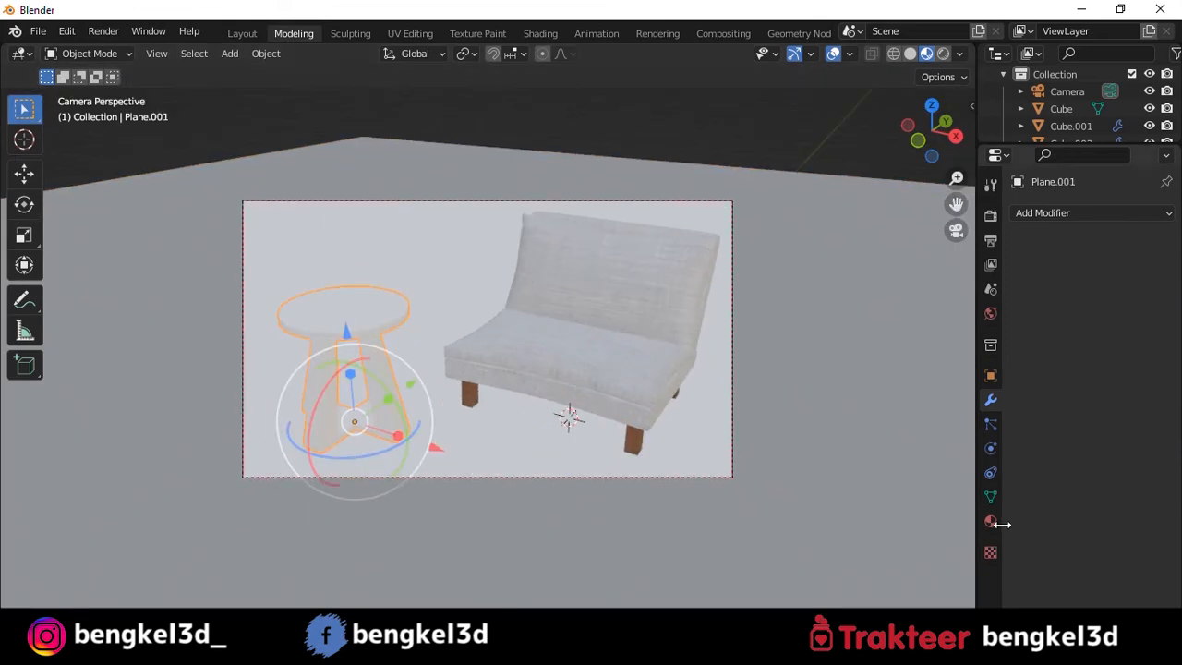
- Give the table a new material, enter its mesh editing and switch to the Shading workspace
click(990, 521)
click(1095, 286)
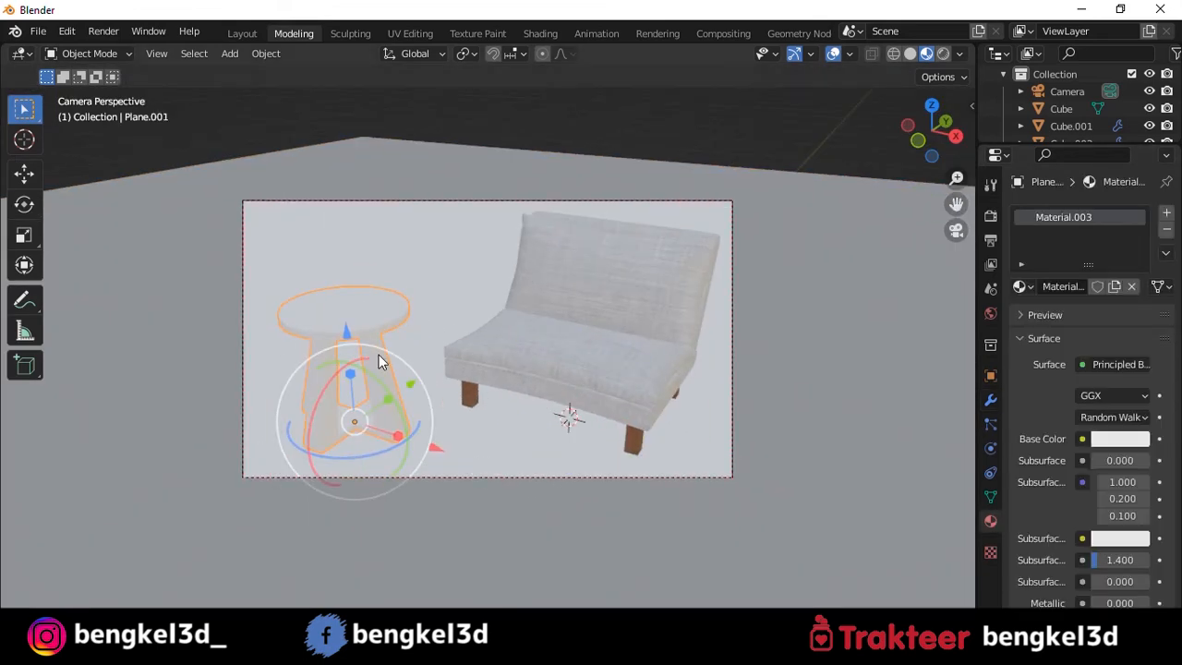
key(Tab)
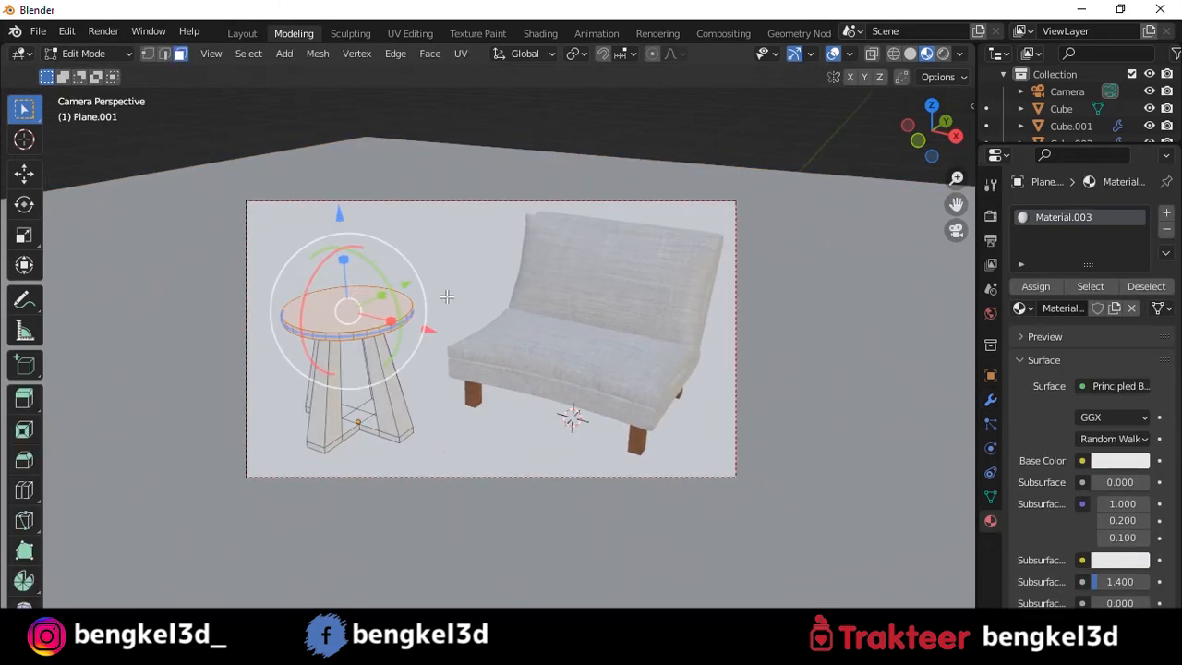
scroll(369, 351, up, 4)
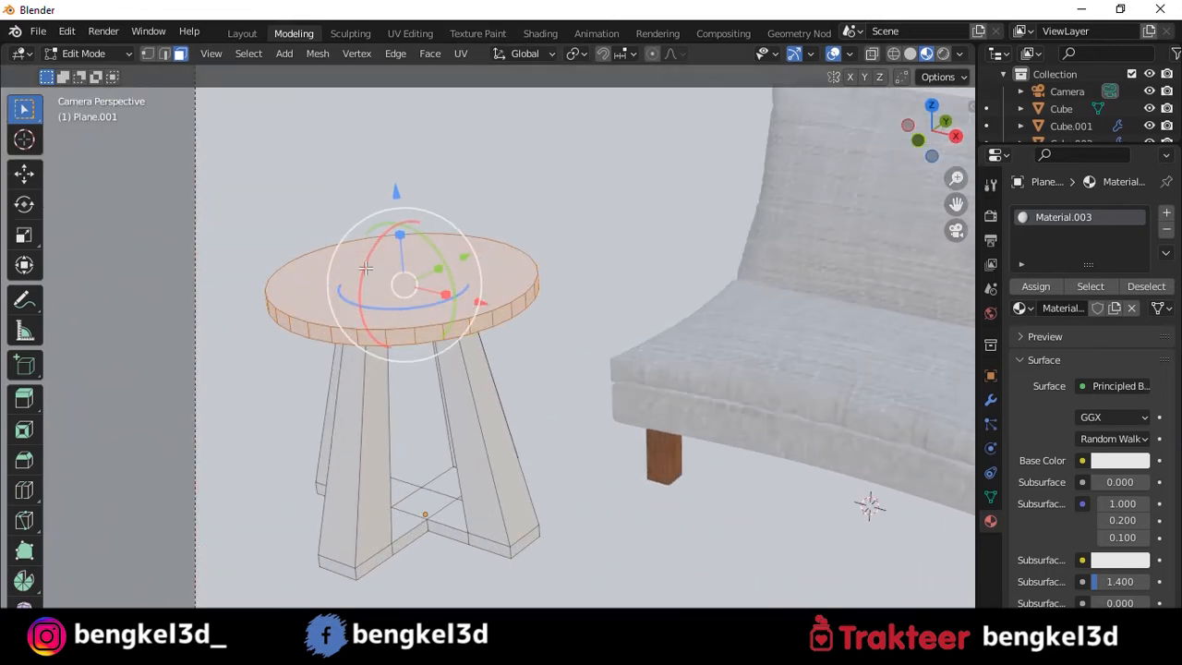
click(544, 34)
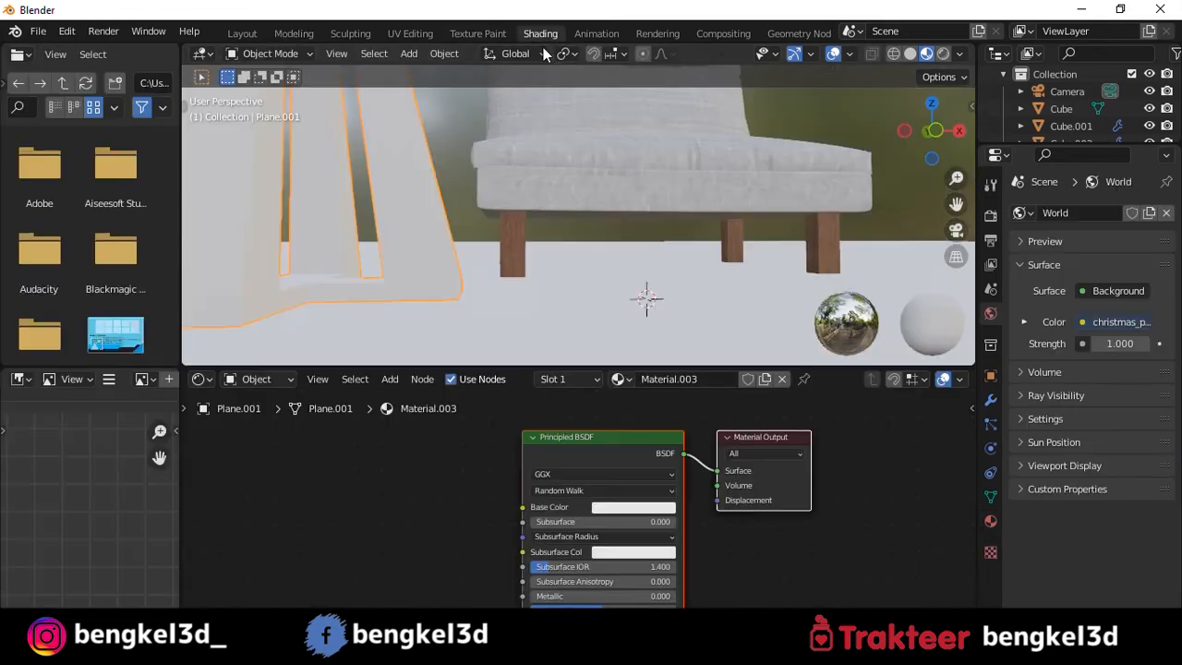
click(990, 521)
click(1167, 214)
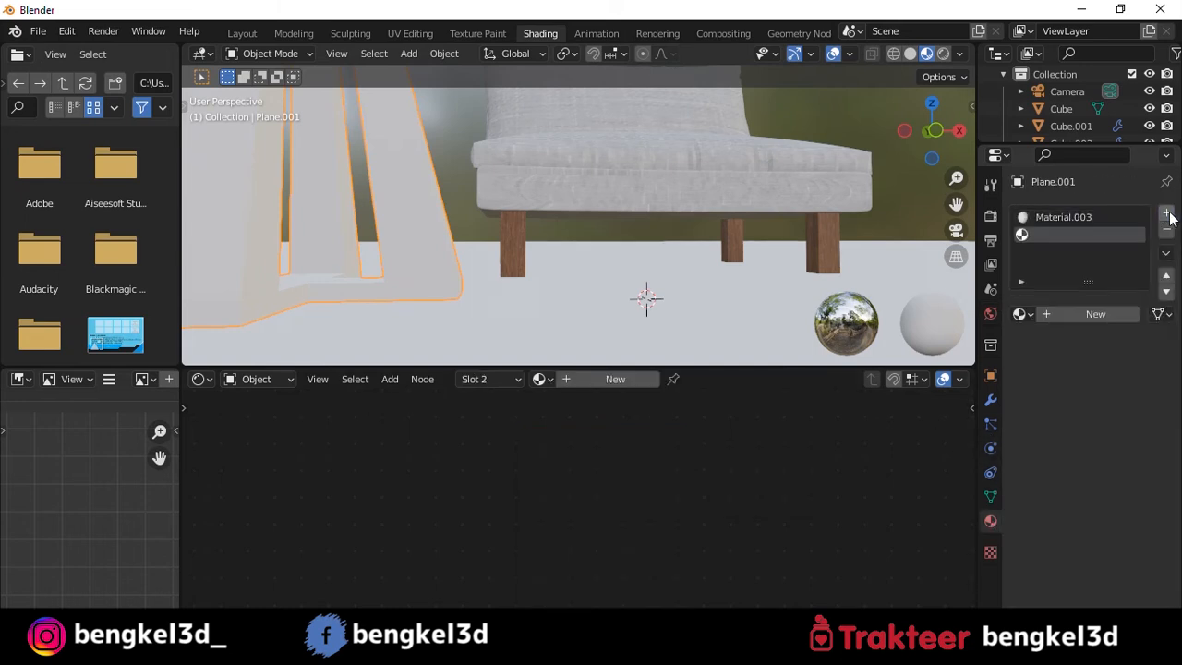
scroll(570, 257, down, 5)
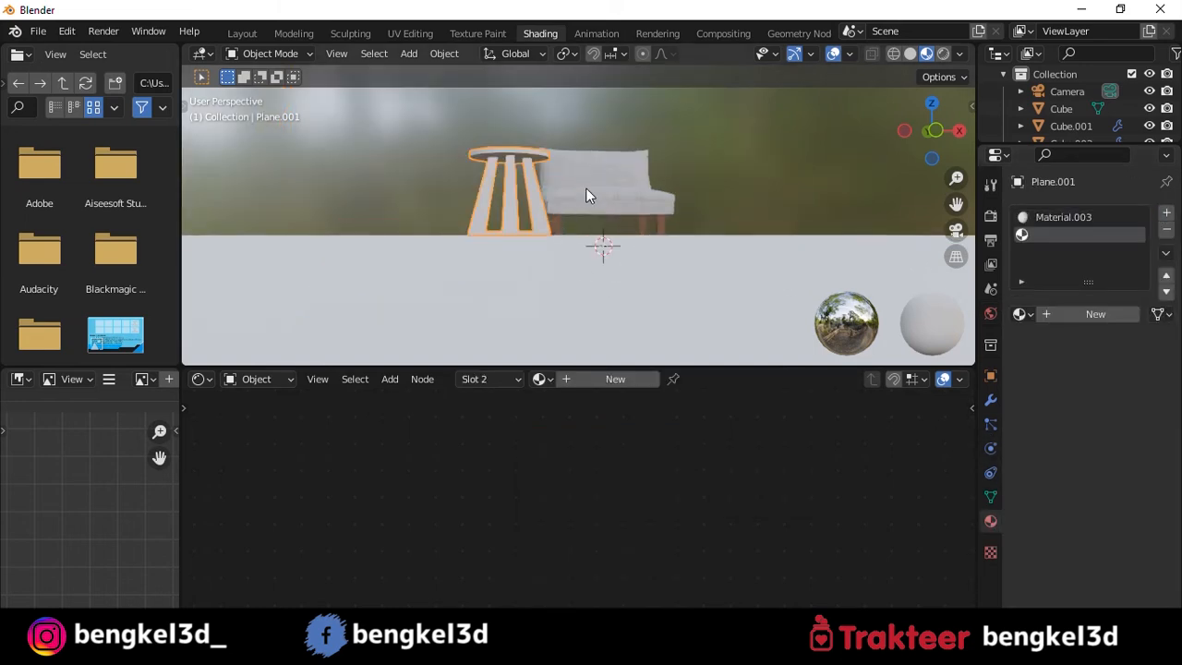
middle_drag(586, 187, 537, 160)
key(ctrl+z)
- Add a second material slot with a new material to the table and assign it to the selected tabletop faces
key(Tab)
scroll(516, 209, up, 1)
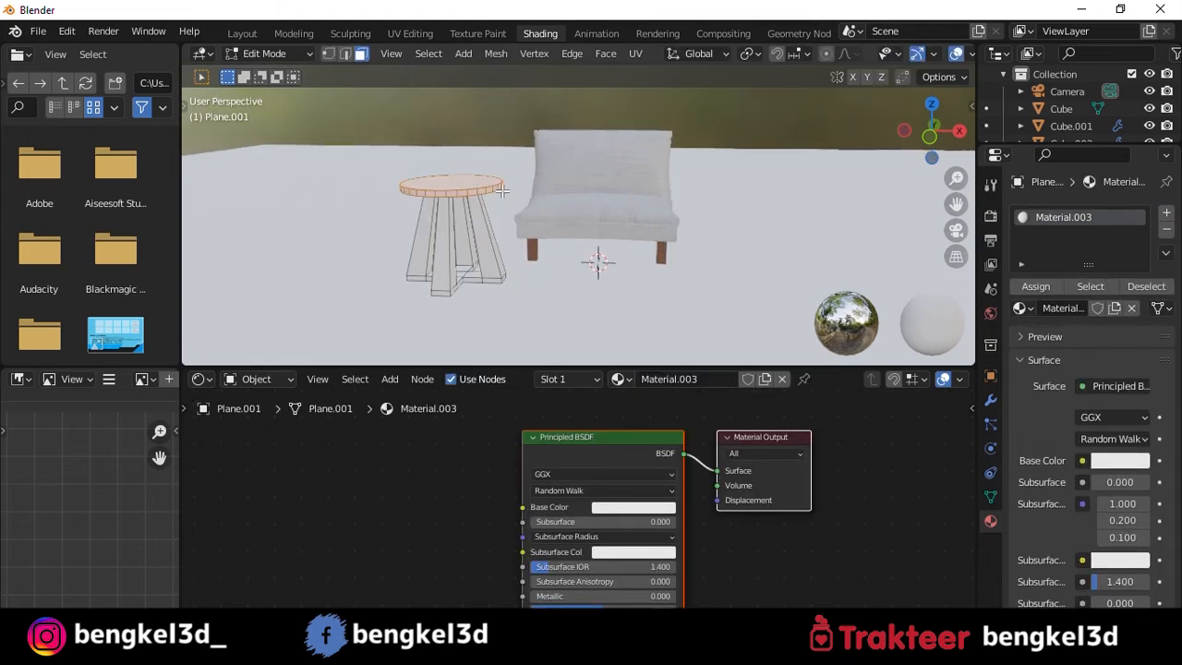
click(1166, 214)
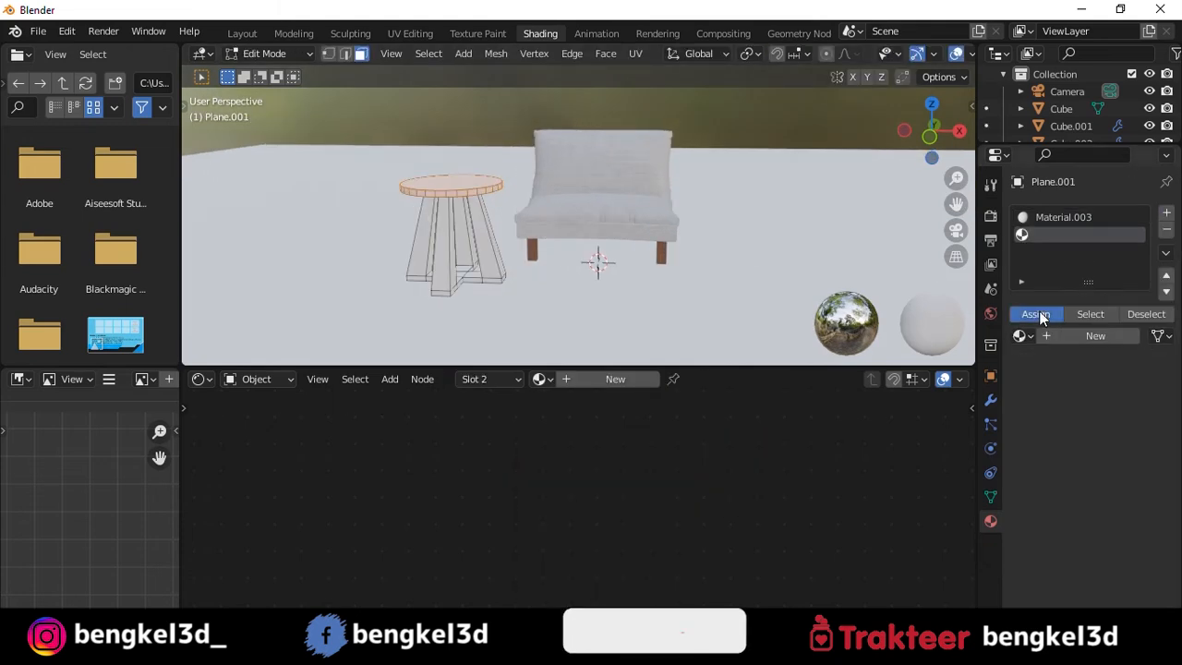
click(1067, 339)
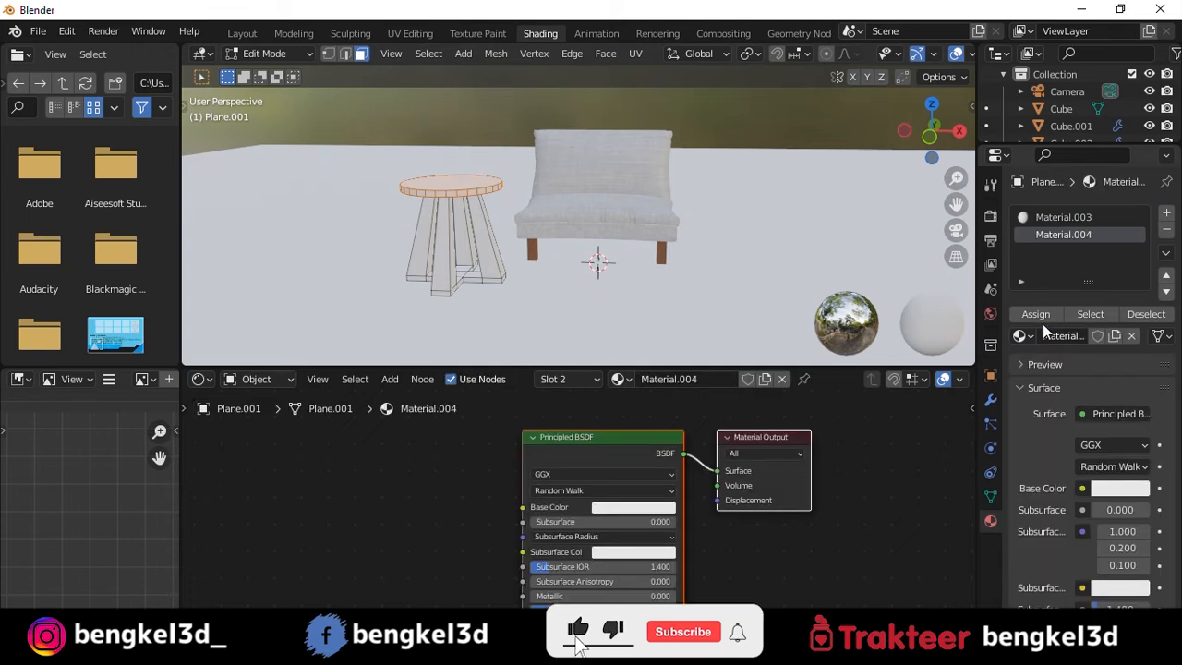
click(1041, 315)
key(Tab)
key(Tab)
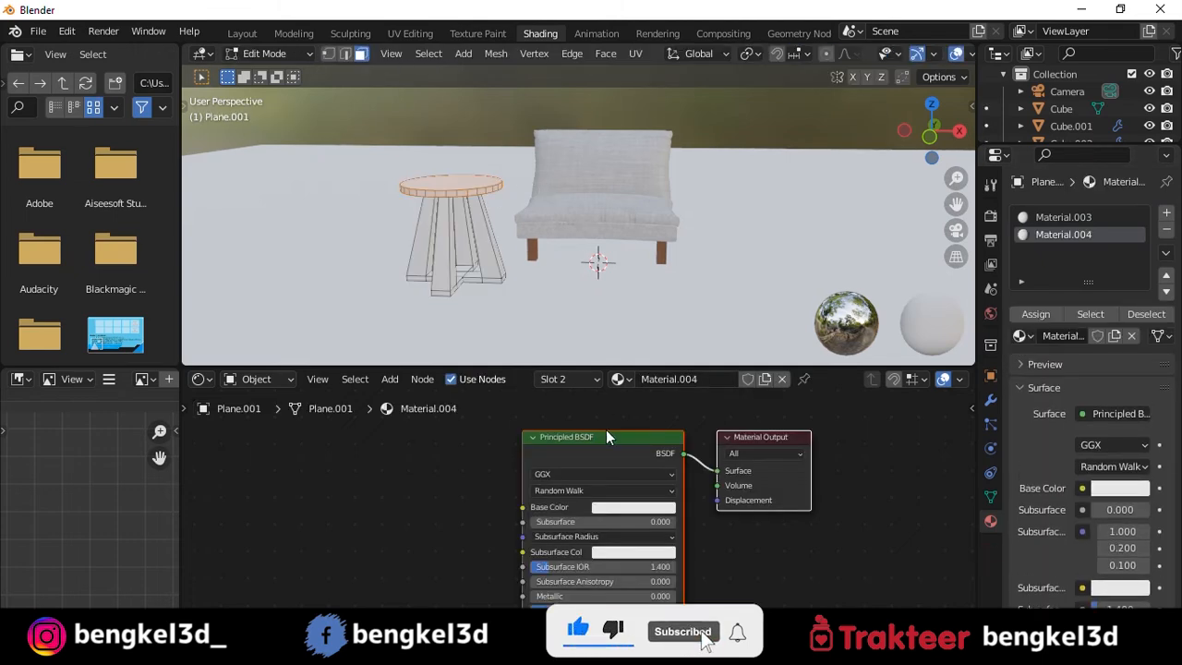
- Add a mapped image texture to the tabletop material's base color and load Wood048_PREVIEW.jpg into it
scroll(595, 461, down, 1)
middle_drag(576, 474, 636, 453)
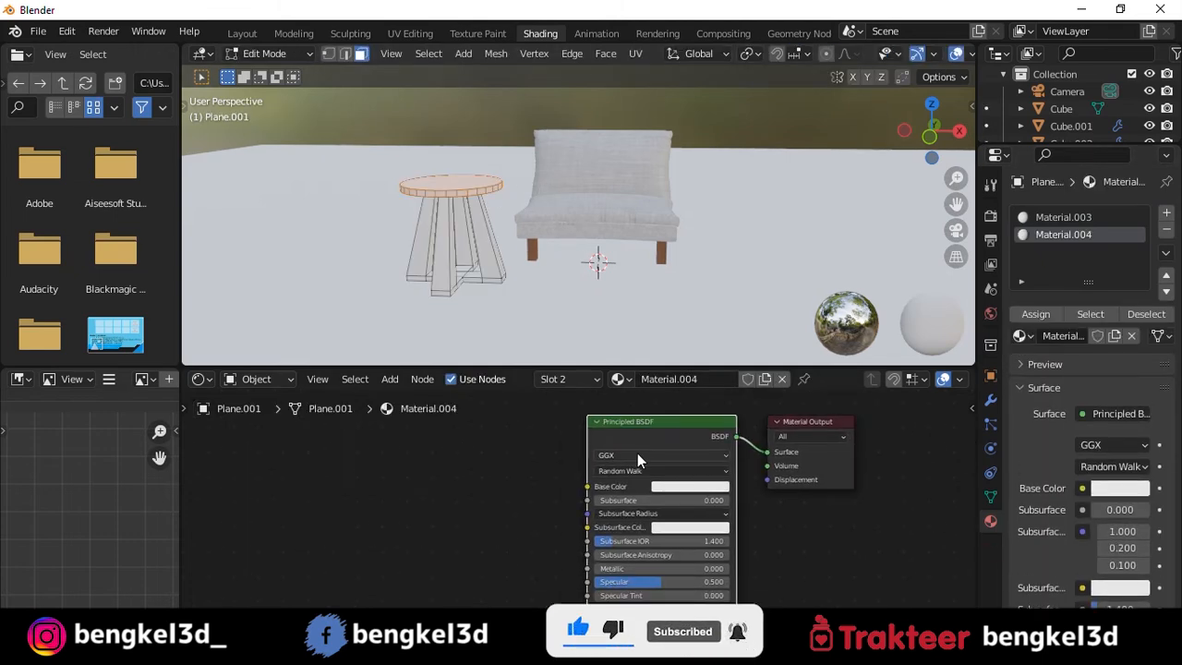
key(ctrl+t)
drag(565, 553, 471, 446)
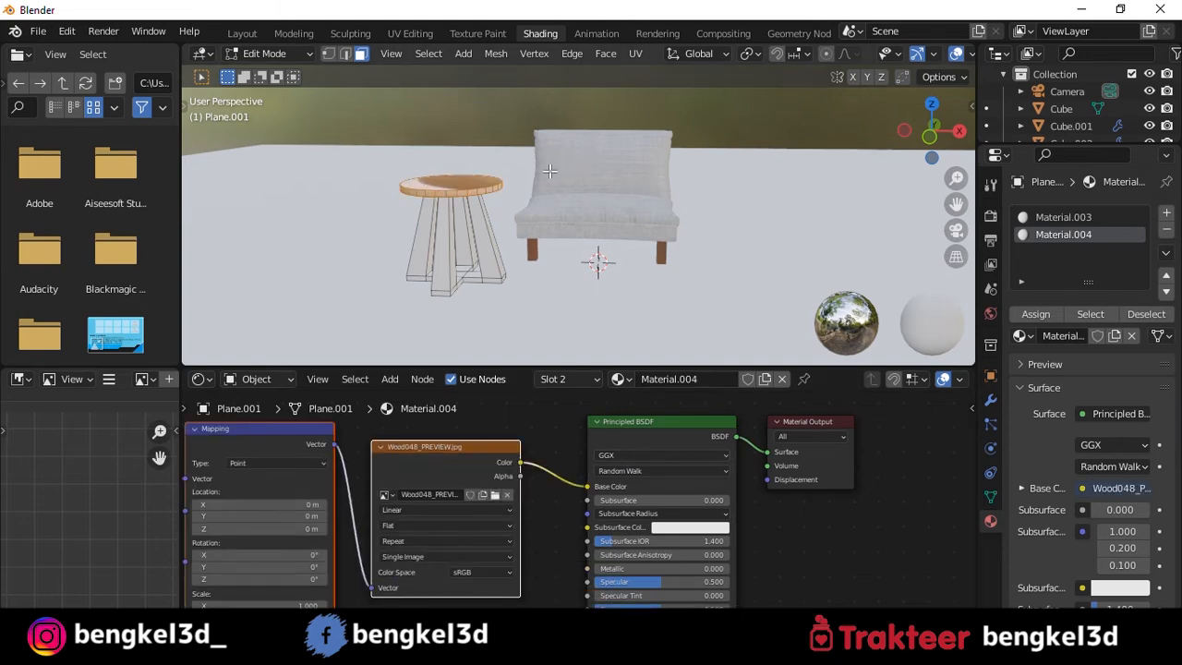
middle_drag(554, 198, 549, 174)
key(Tab)
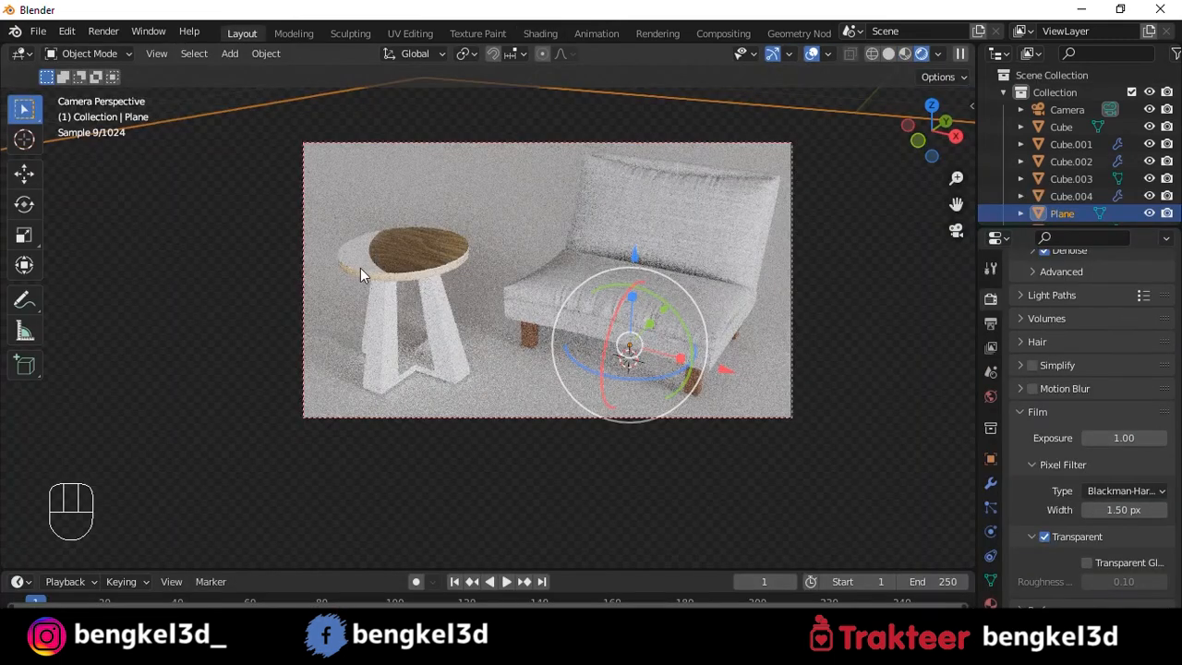
- Lower the table slightly along Z onto the floor and clear the selection
click(458, 251)
key(g)
key(z)
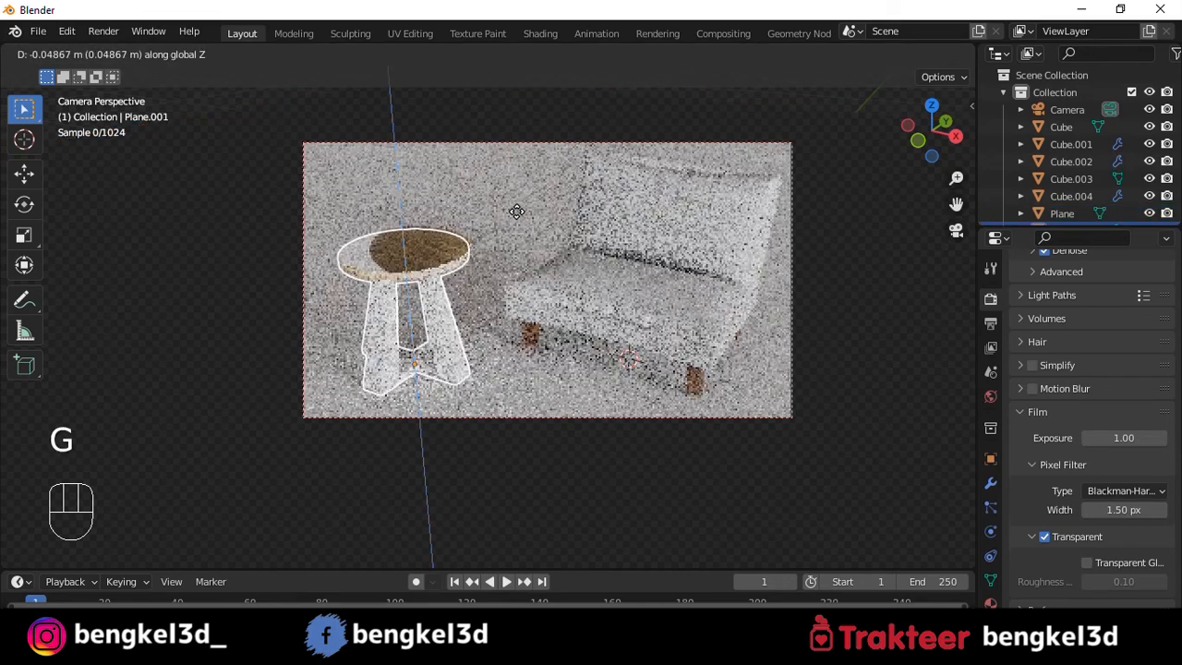
click(517, 218)
click(902, 276)
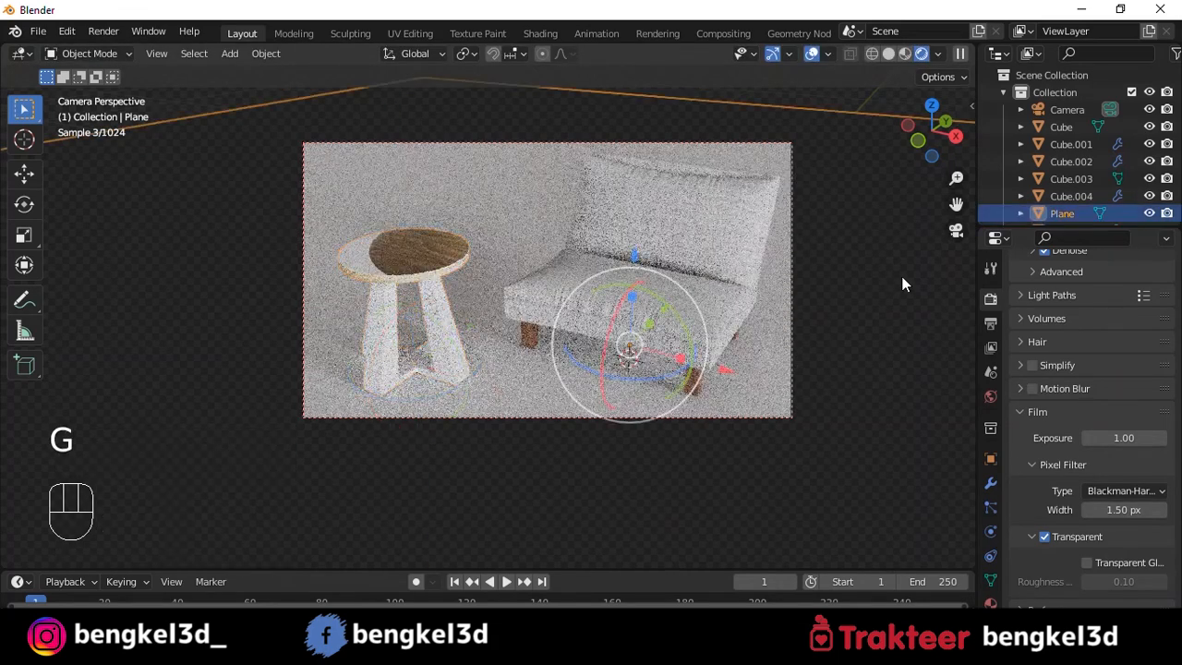
click(417, 271)
click(831, 97)
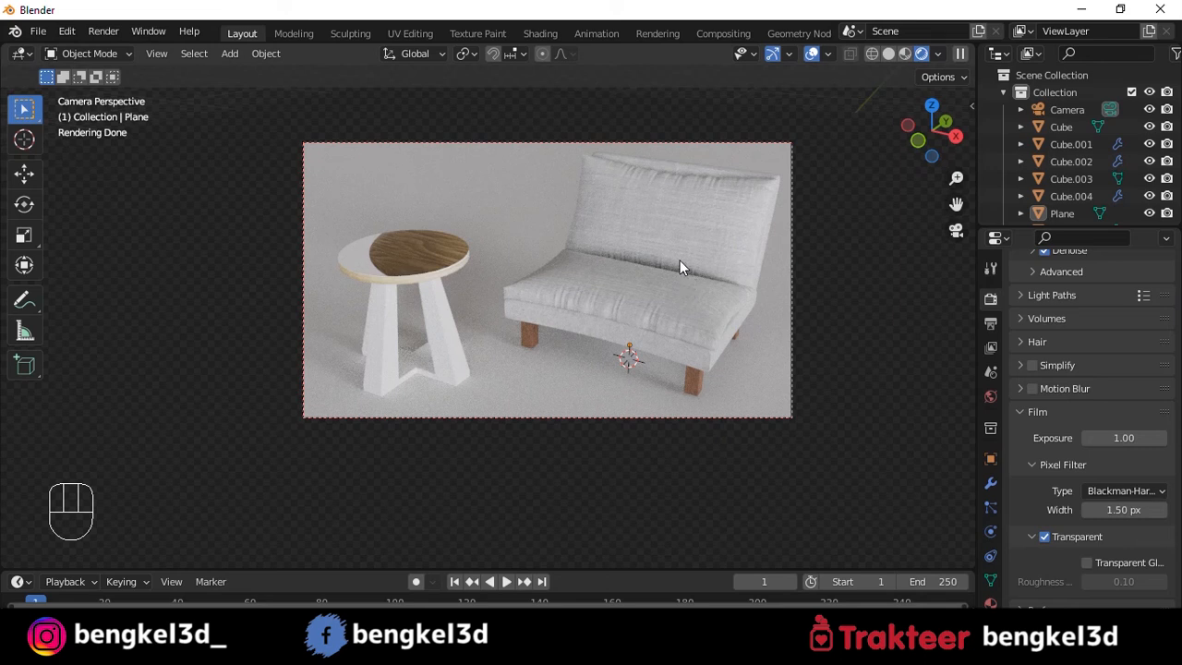
- Compare the camera view in Solid, Material Preview and Rendered shading
click(889, 53)
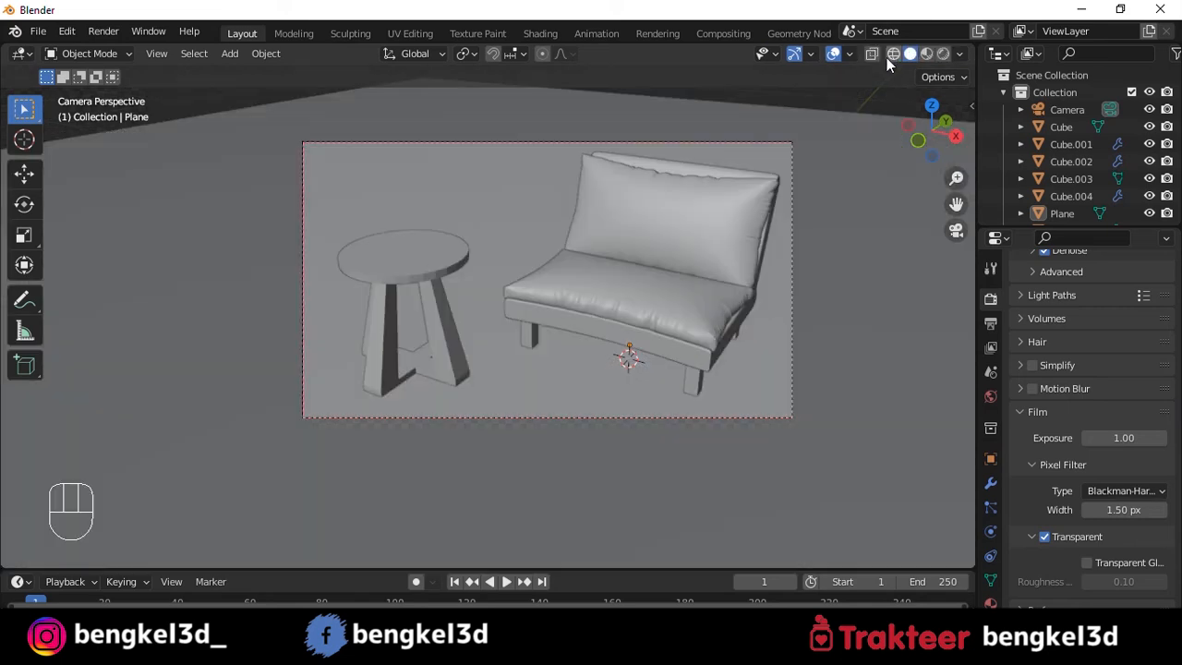
click(925, 53)
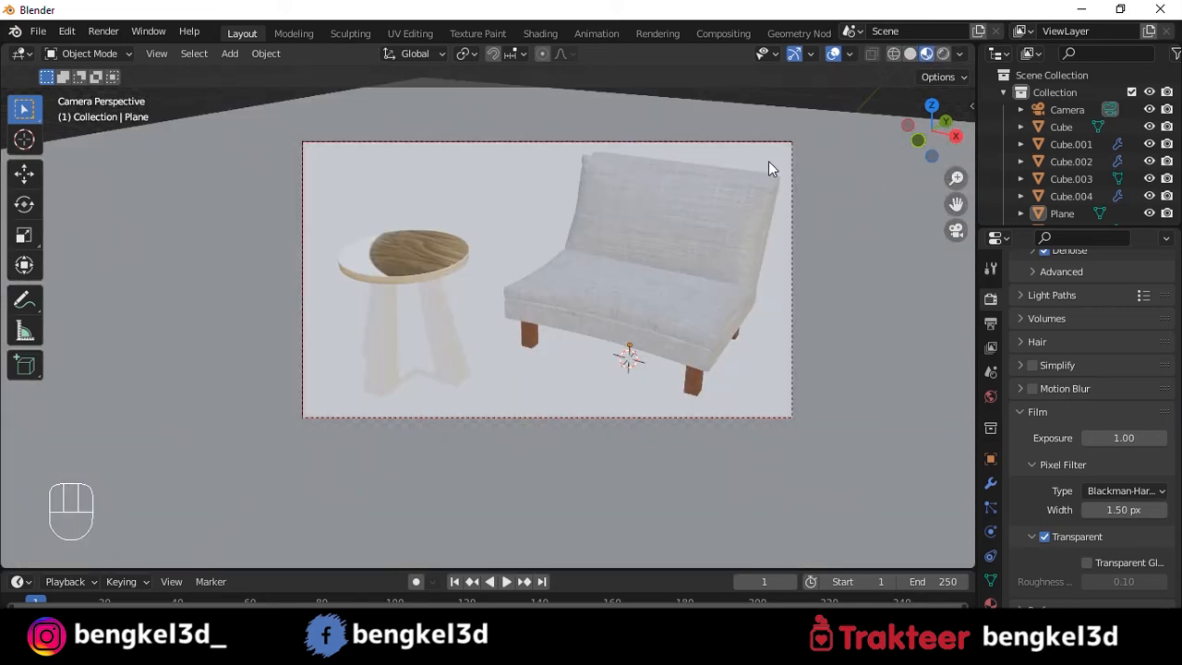
click(943, 53)
- Preview the sofa up close with the Eevee render engine and set the engine back to Cycles
scroll(1086, 310, up, 9)
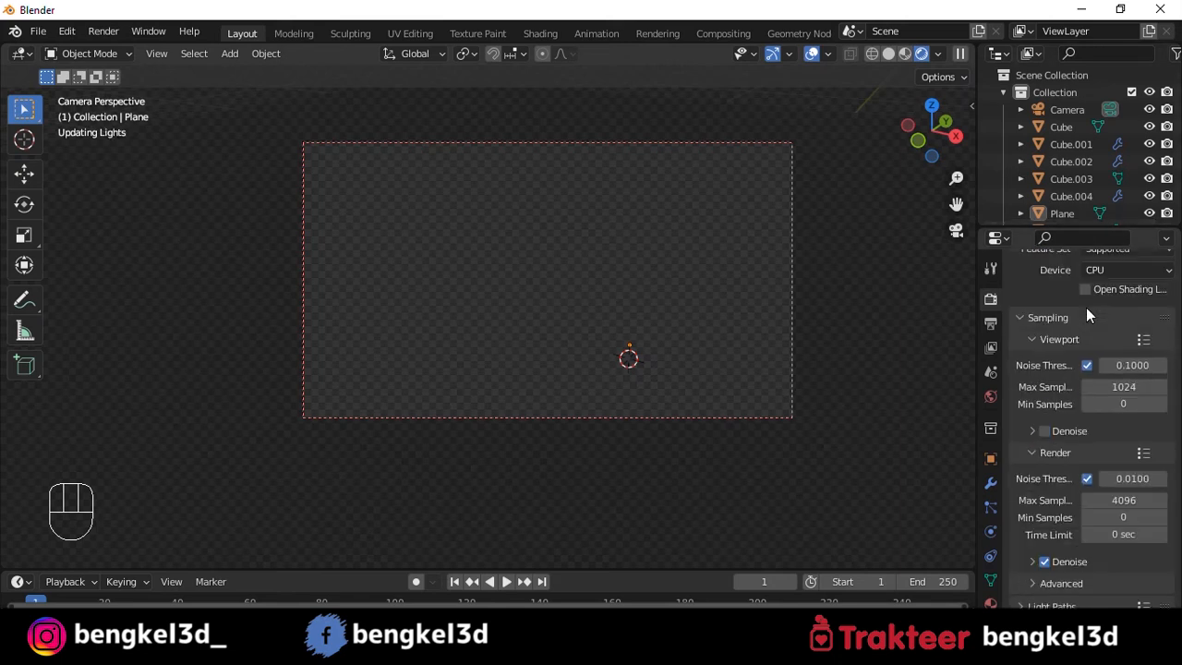
click(1109, 263)
click(1105, 283)
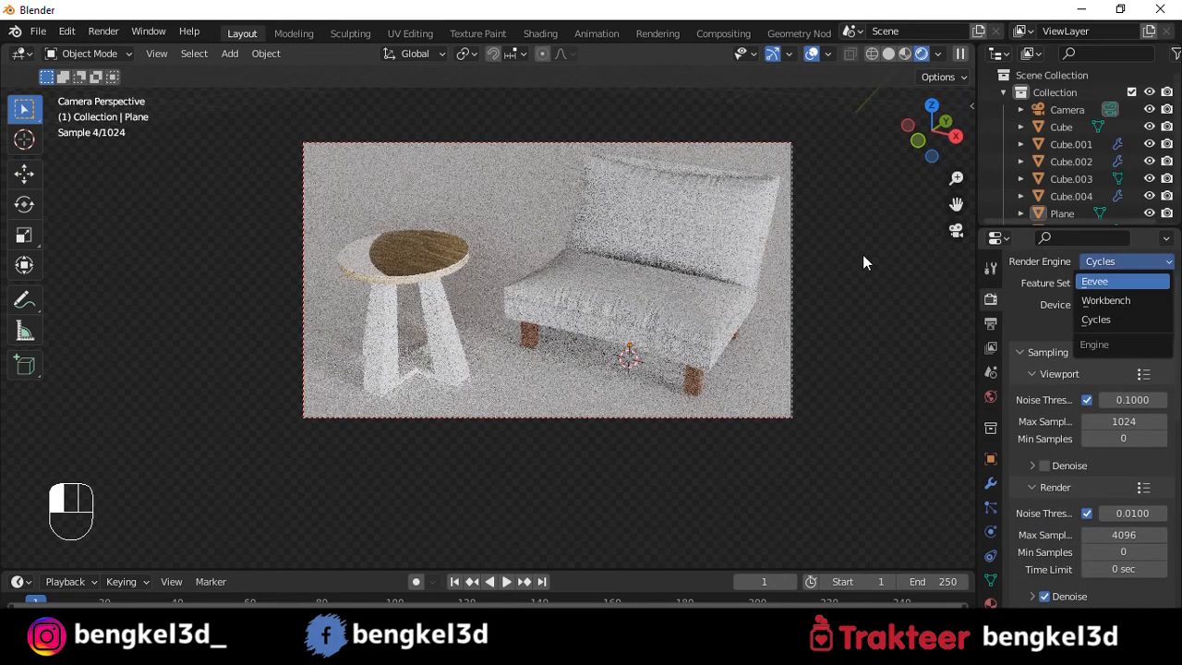
shift+middle_drag(866, 249, 737, 264)
scroll(583, 292, up, 5)
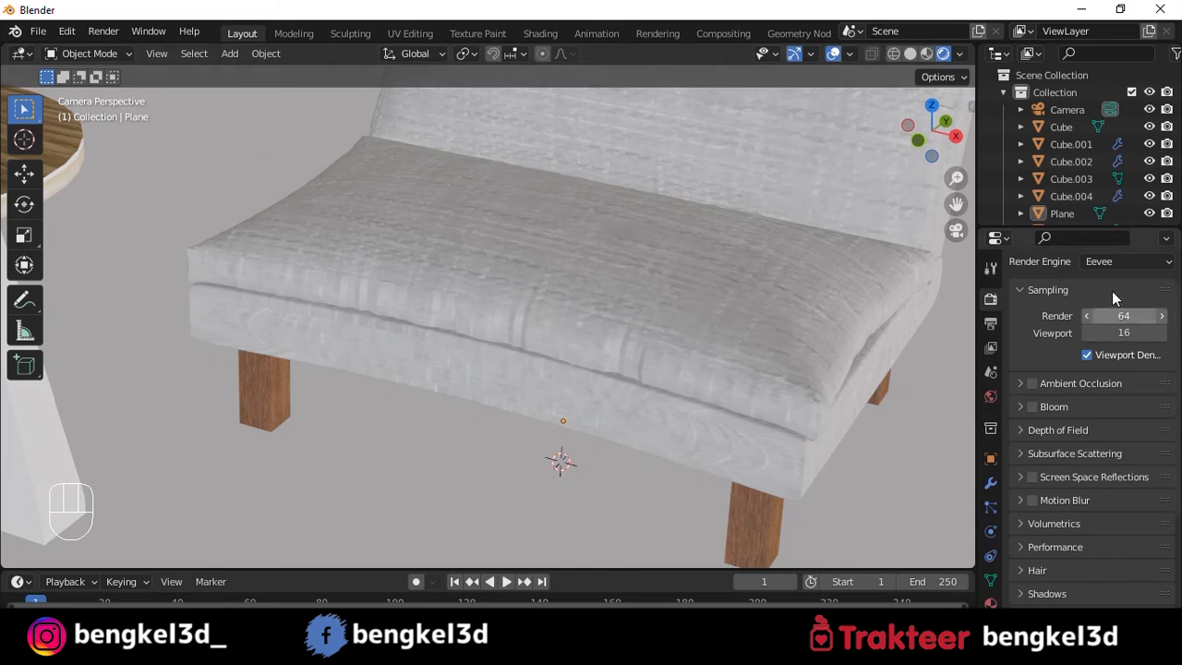
click(1109, 268)
click(1097, 319)
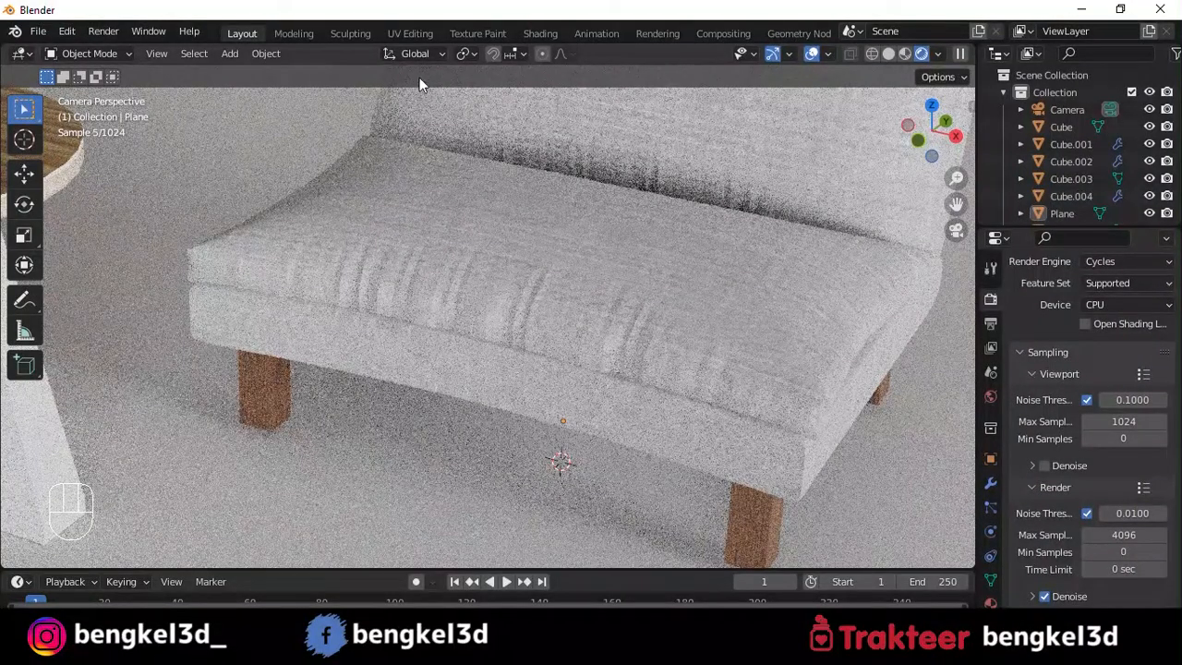
- Set the Cycles render device to GPU Compute
scroll(824, 284, down, 5)
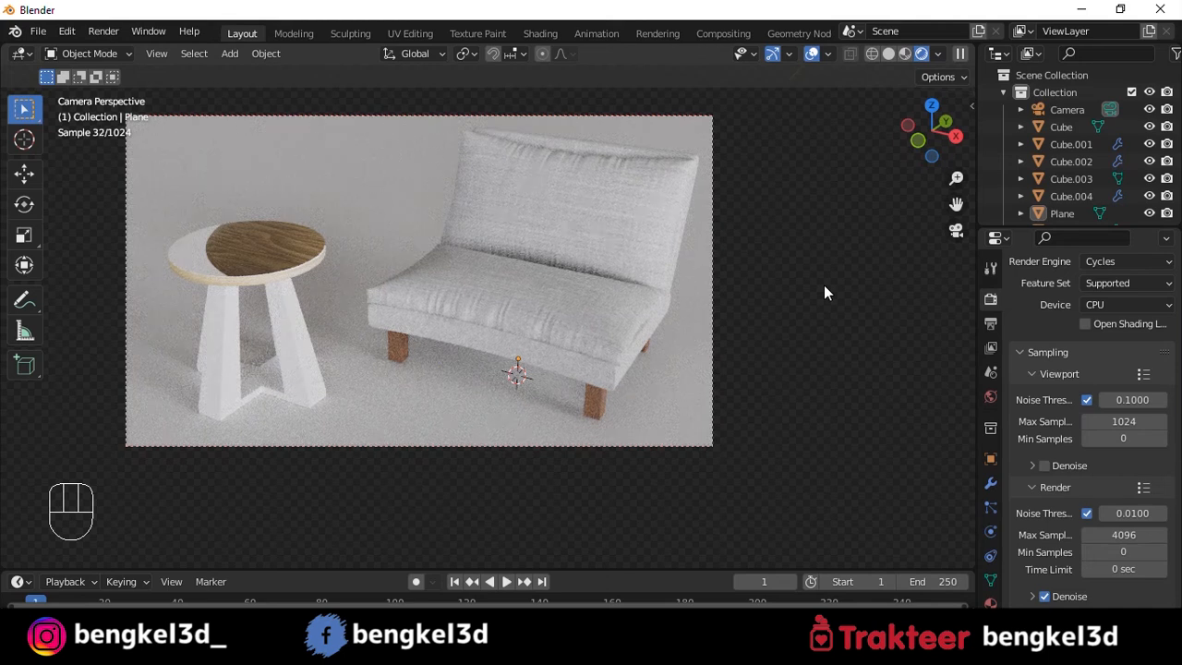
click(1112, 299)
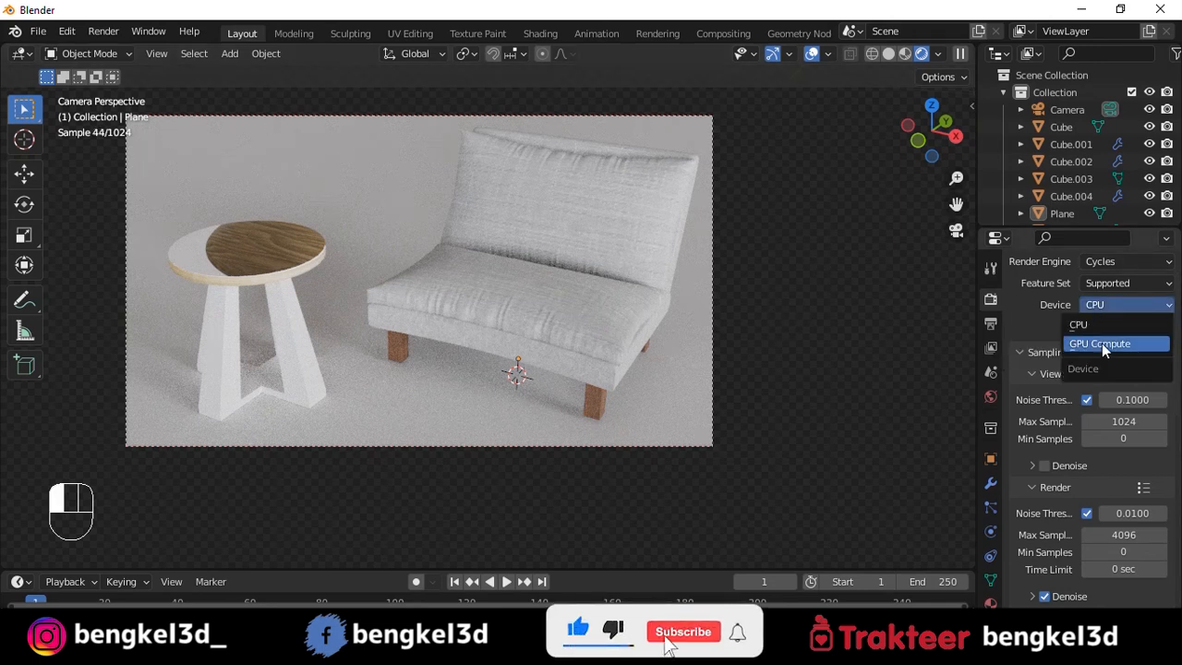
click(1102, 342)
- Set the color management look to Very High Contrast and render the image
scroll(1046, 450, down, 15)
click(1104, 510)
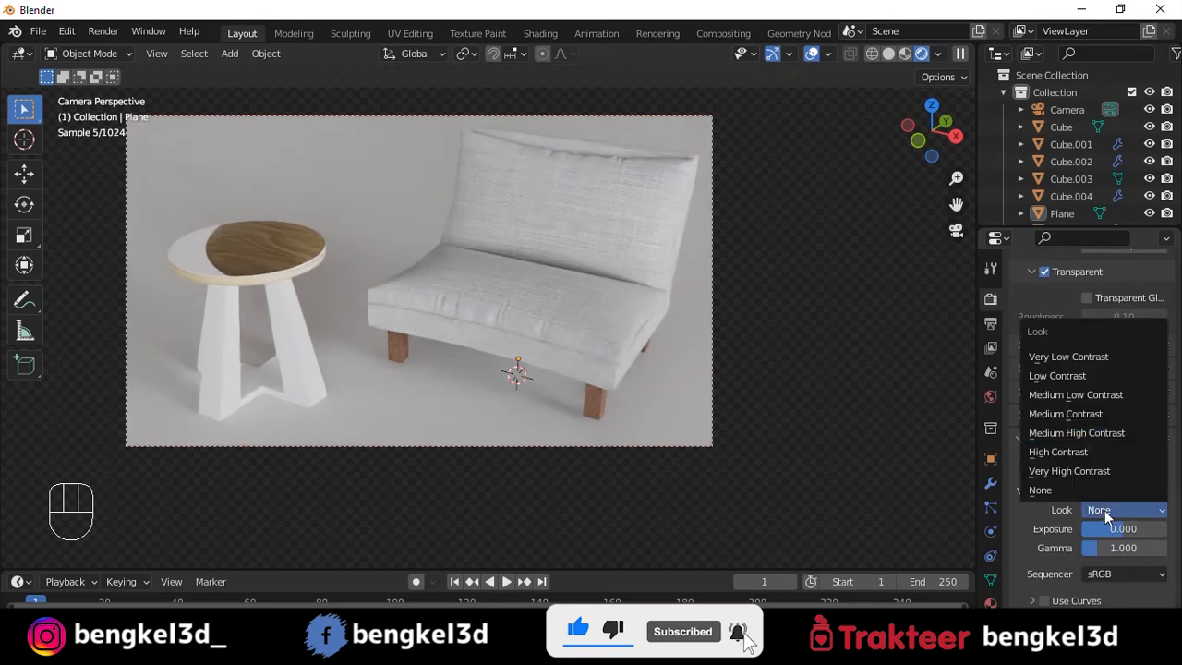
click(1080, 471)
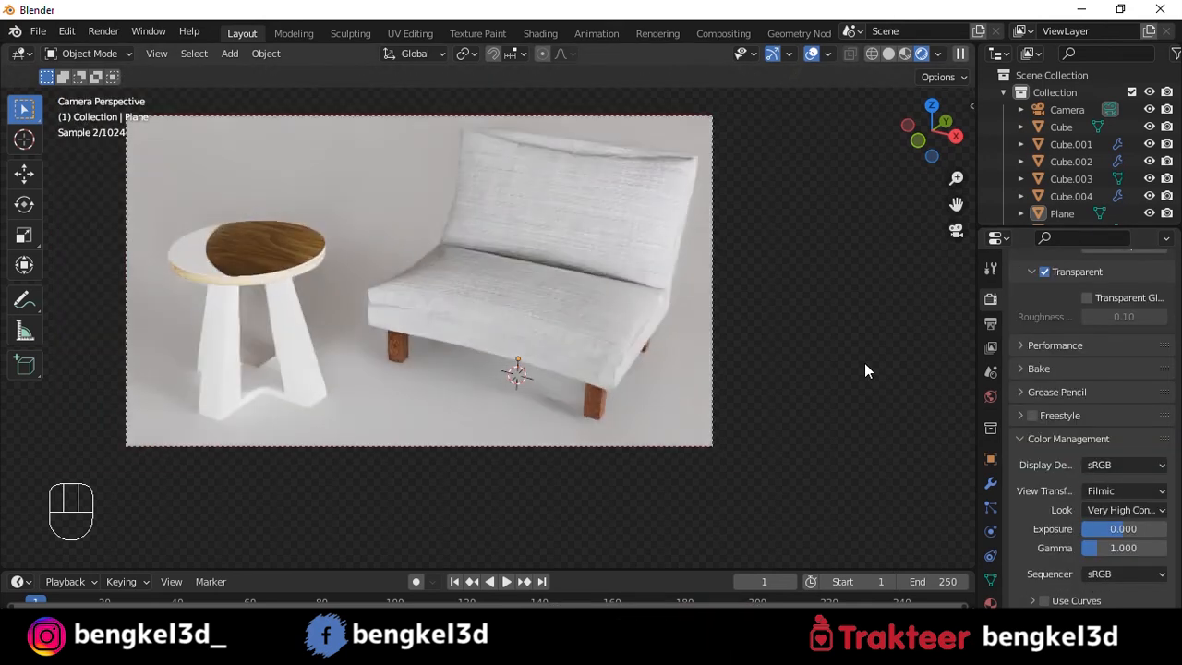
key(F12)
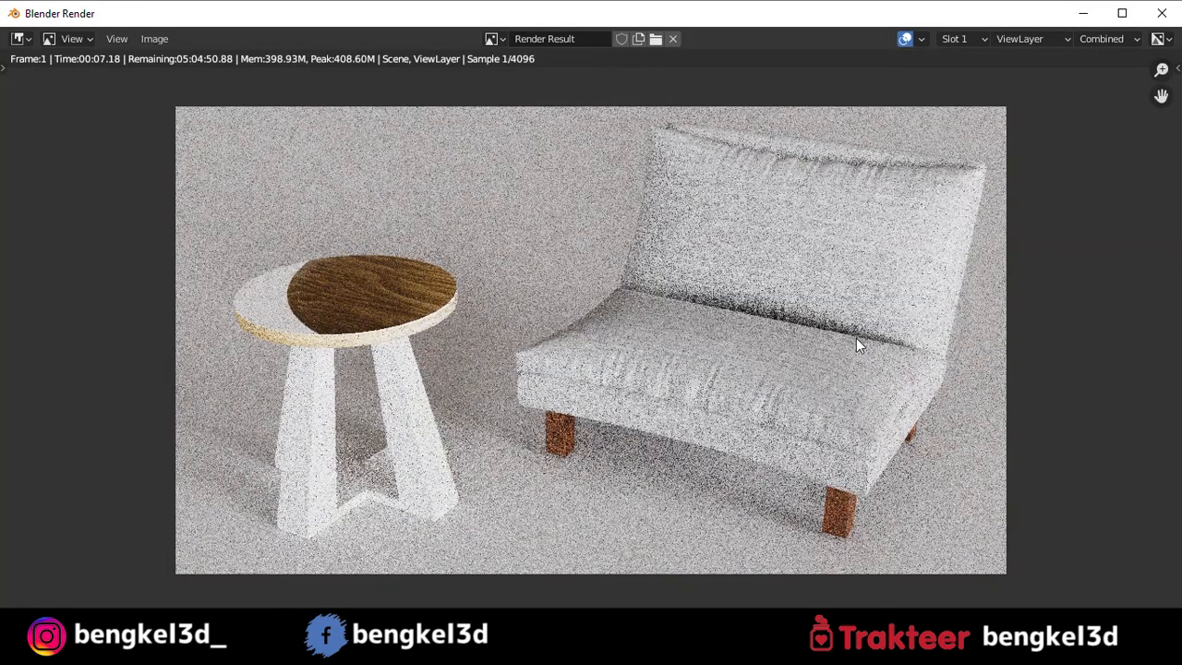